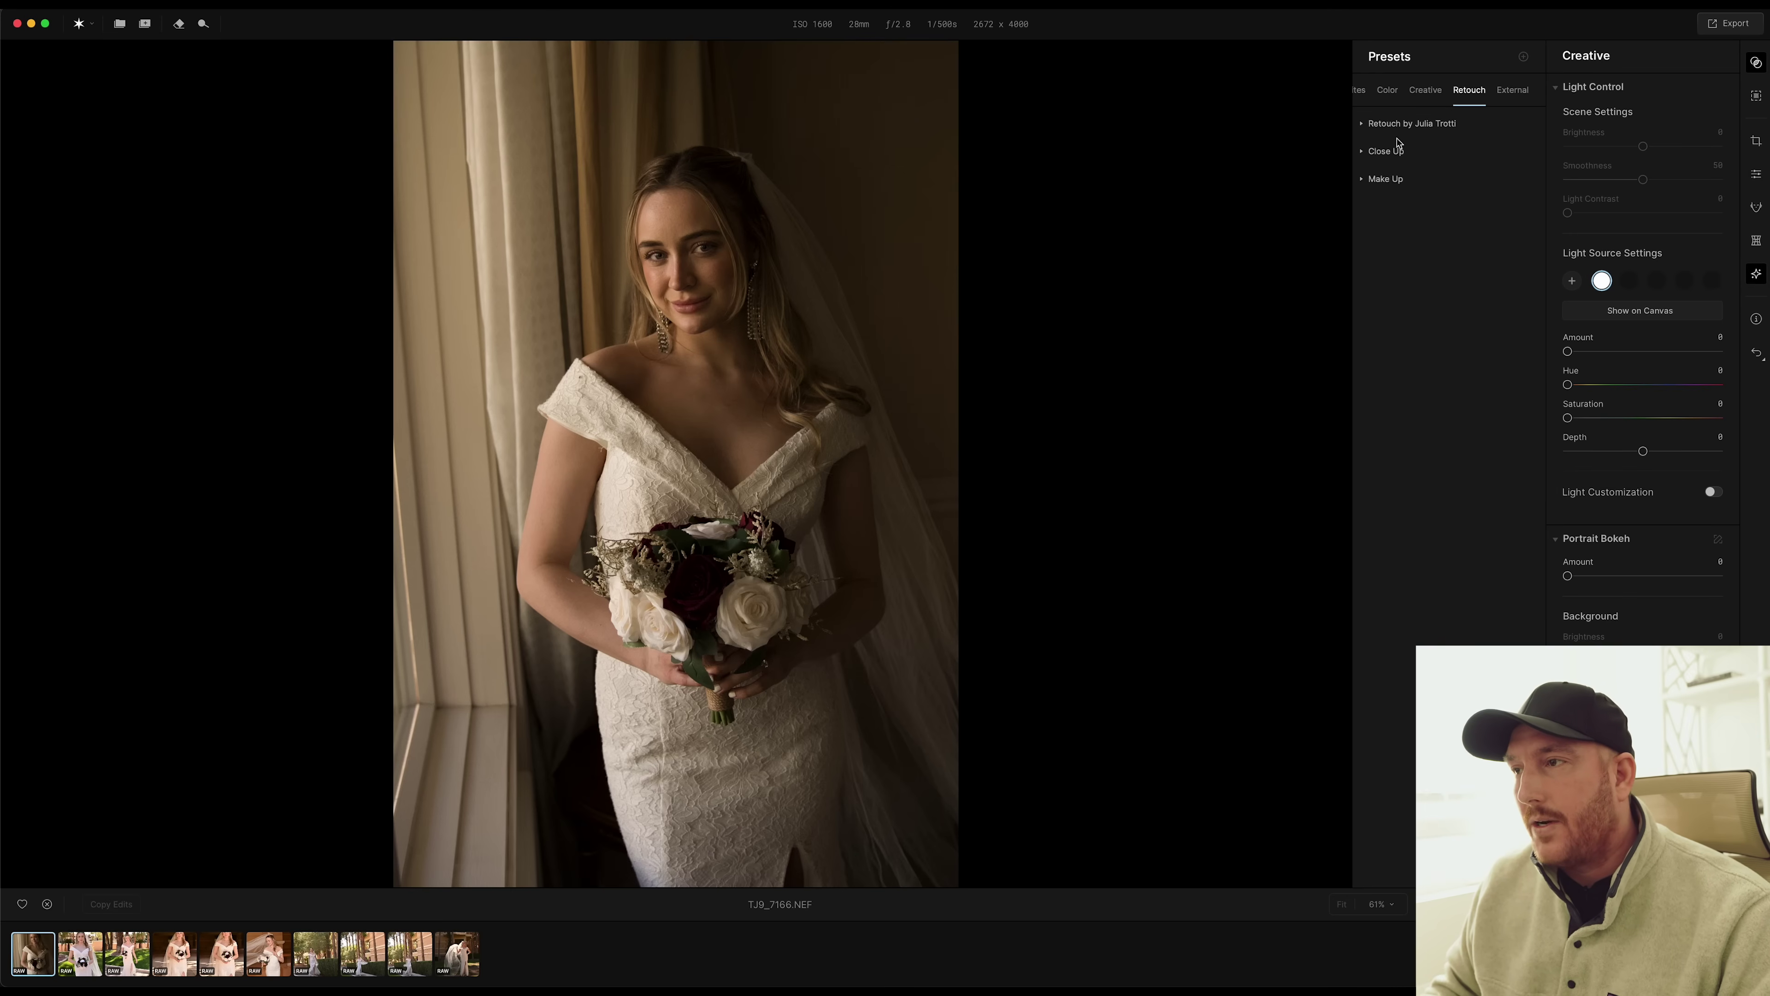
Apply the Pure Light color preset to TJ9_7166.NEF and reduce its strength slightly.
{"action": "left_click", "coordinate": [1388, 90]}
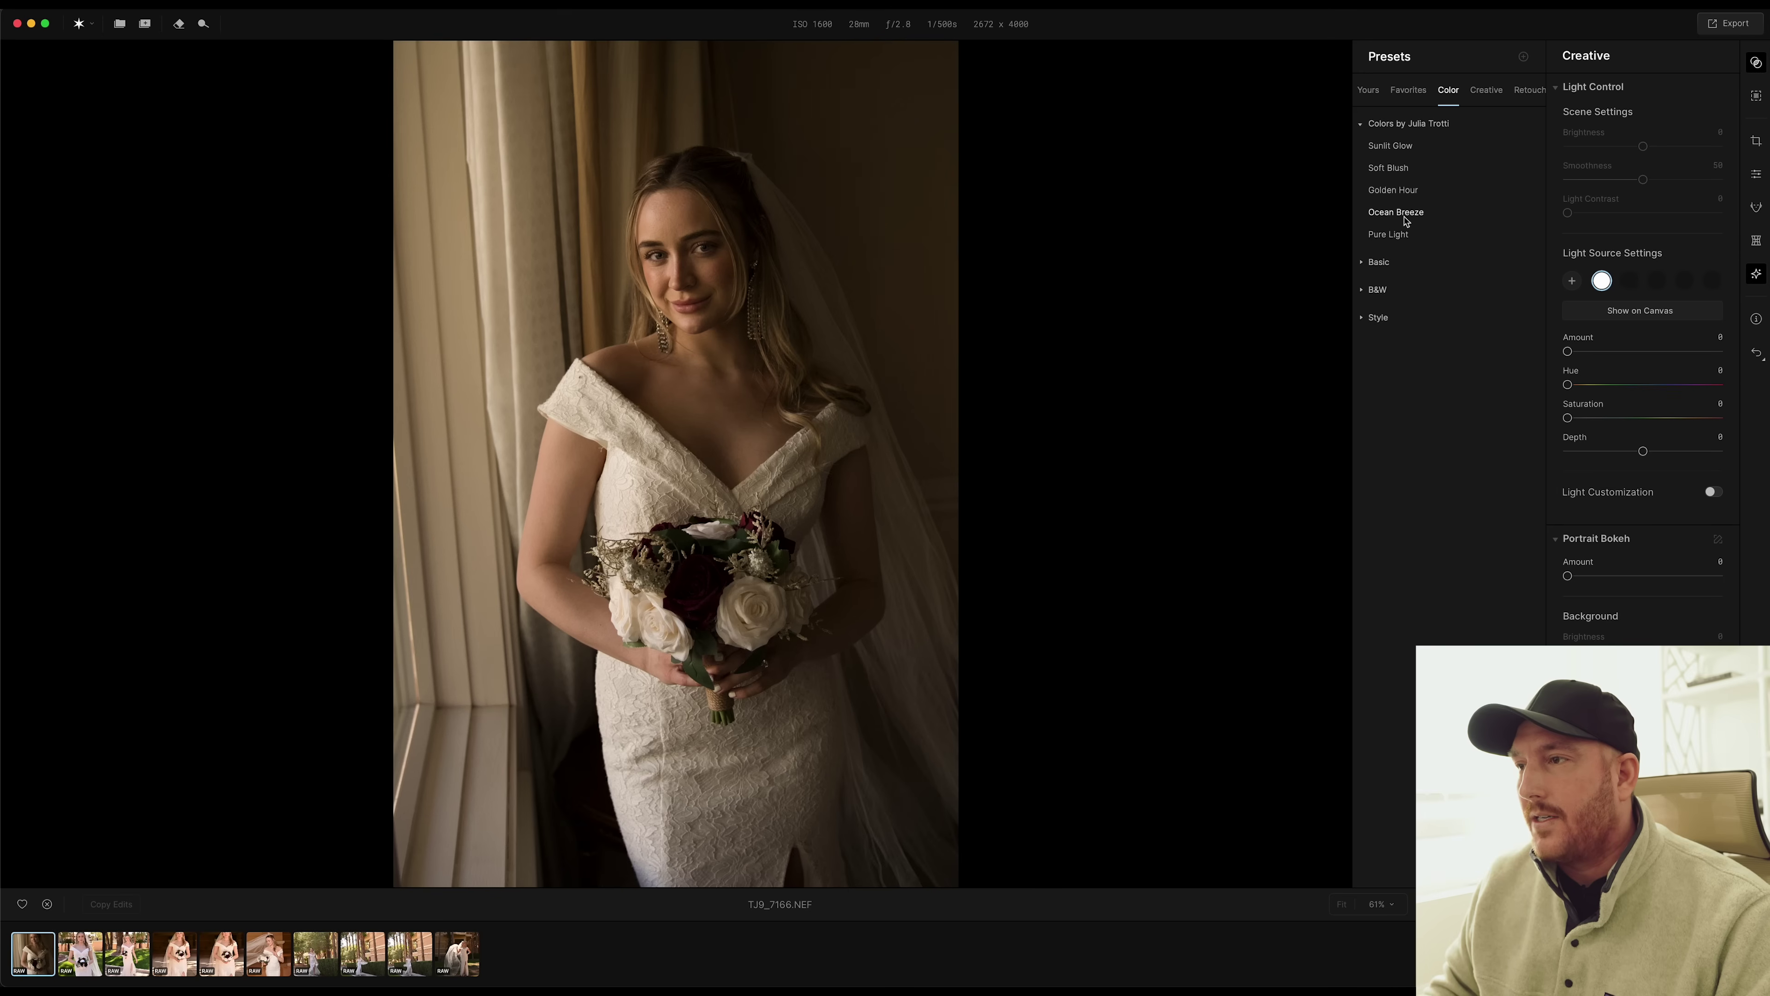
{"action": "left_click", "coordinate": [1396, 241]}
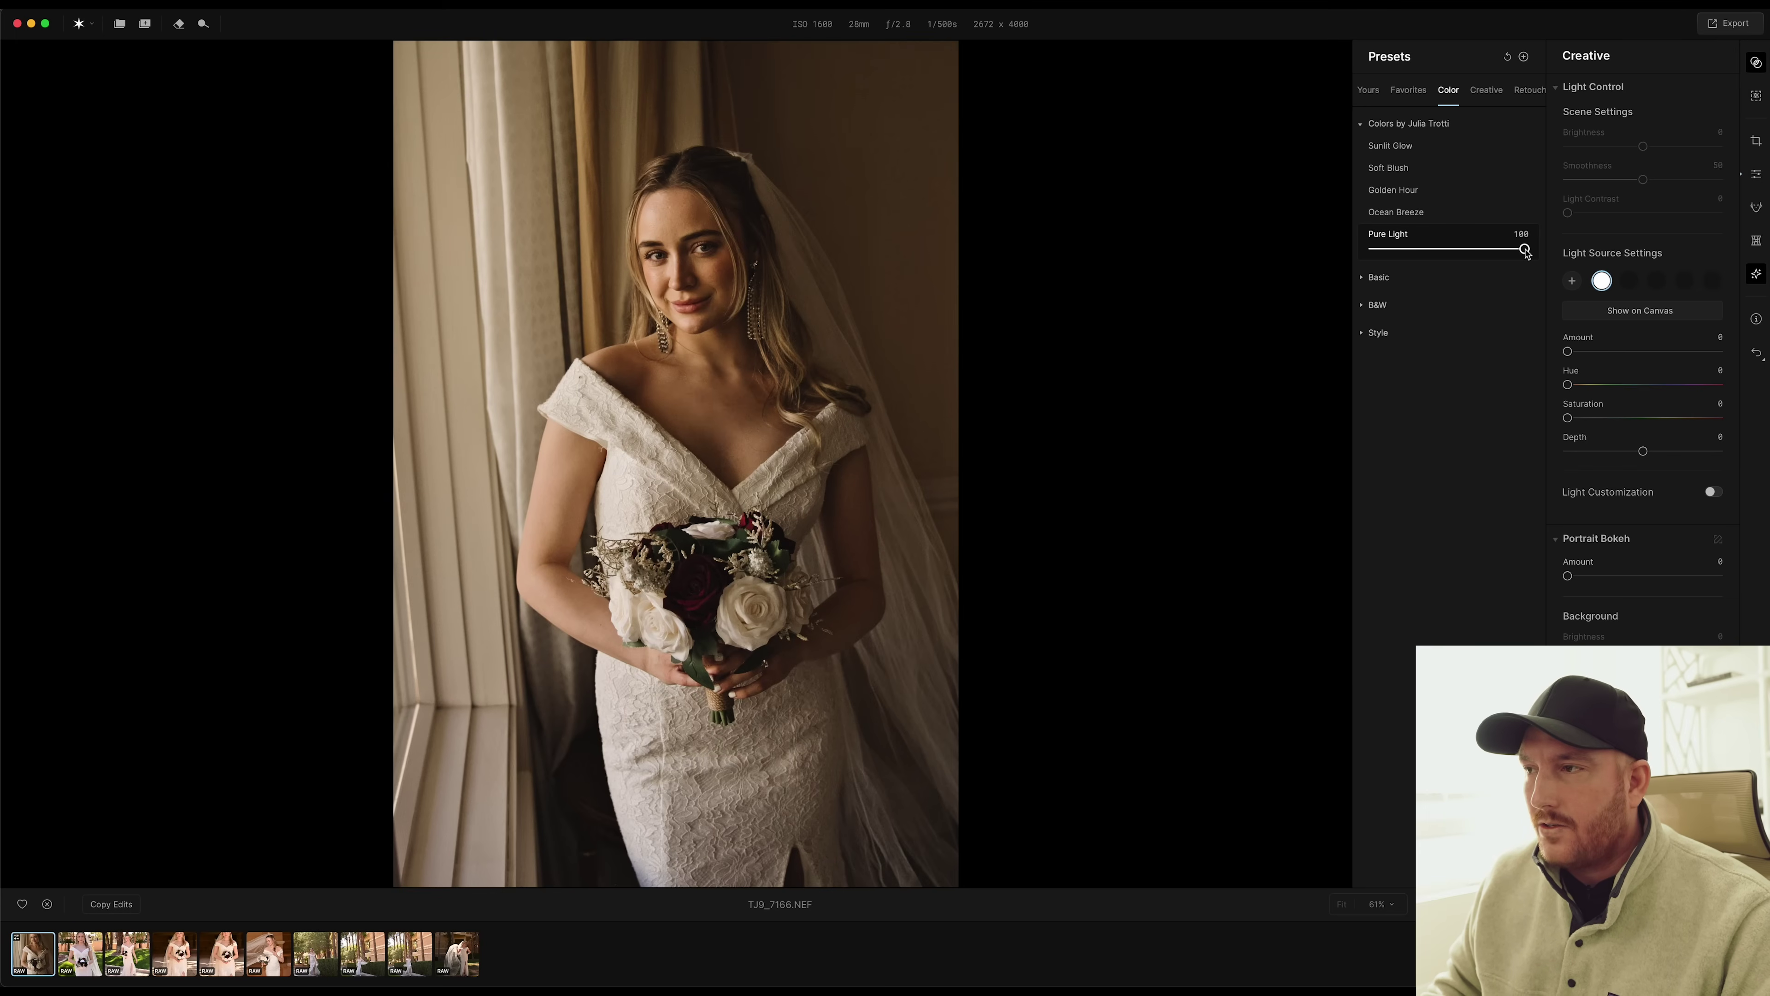
{"action": "left_click_drag", "start_coordinate": [1525, 249], "coordinate": [1499, 257]}
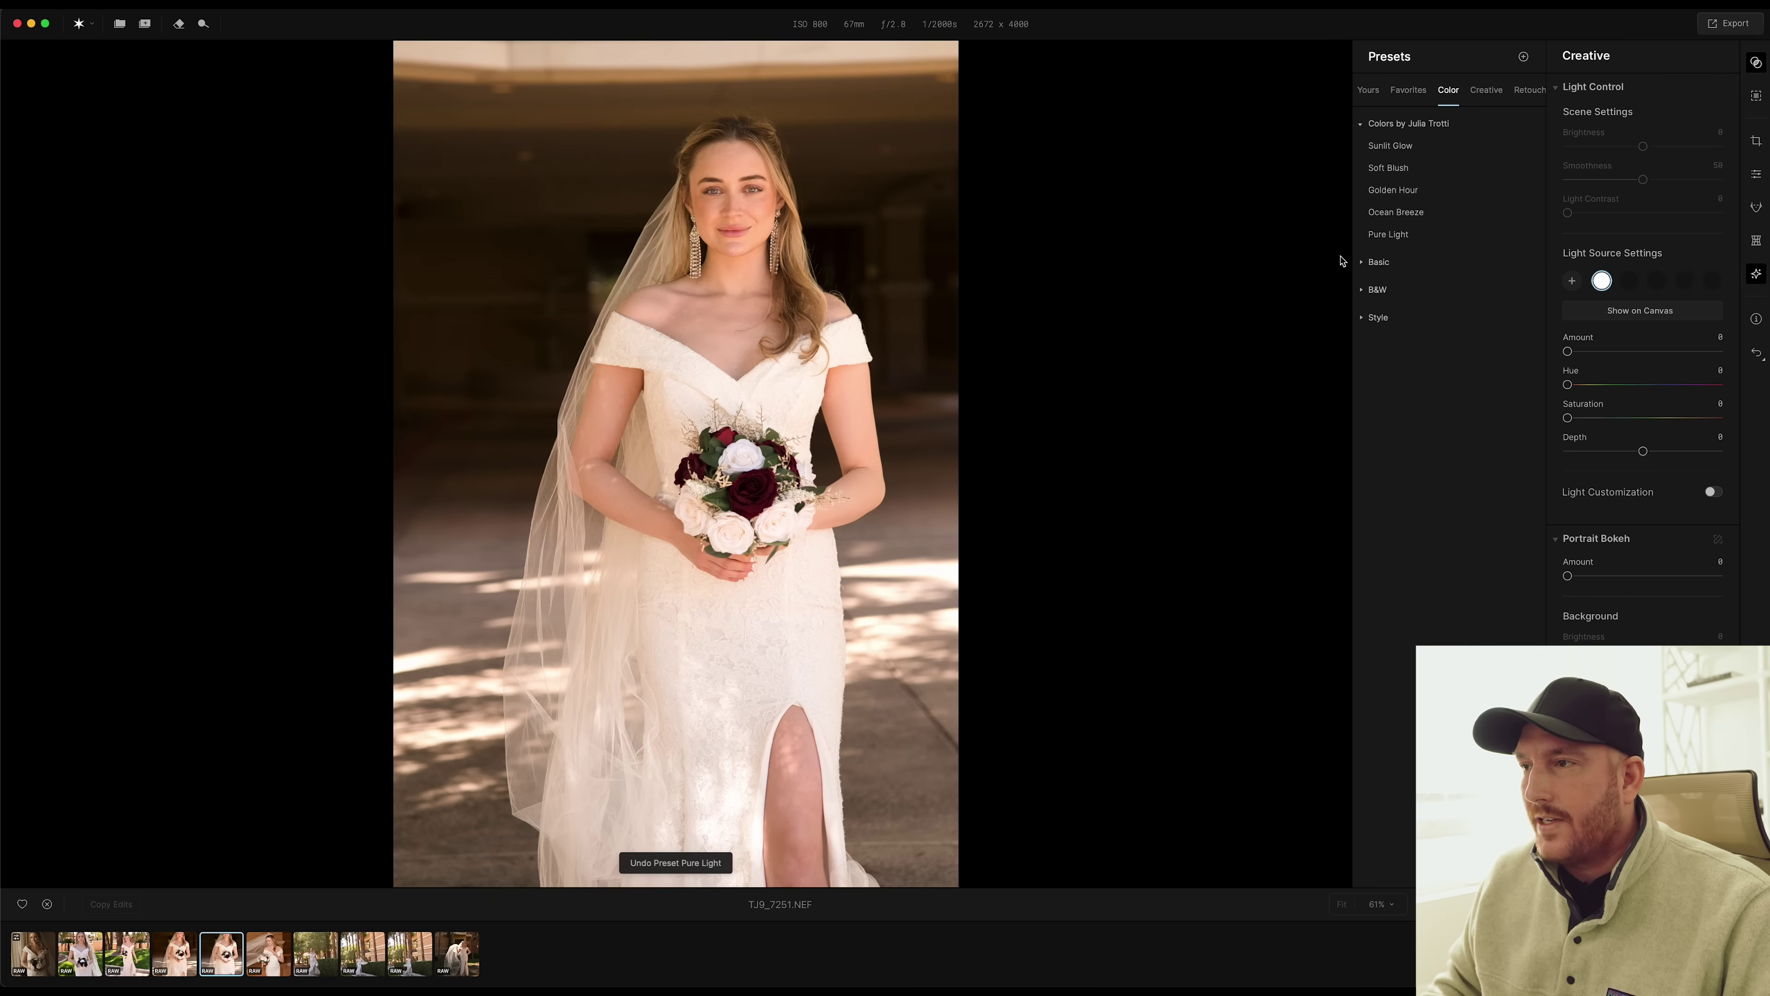
Try the Pure Light, Ocean Breeze and Golden Hour color presets on TJ9_7251.NEF, settling on Soft Blush at 100.
{"action": "left_click", "coordinate": [1388, 236]}
{"action": "left_click", "coordinate": [1387, 239]}
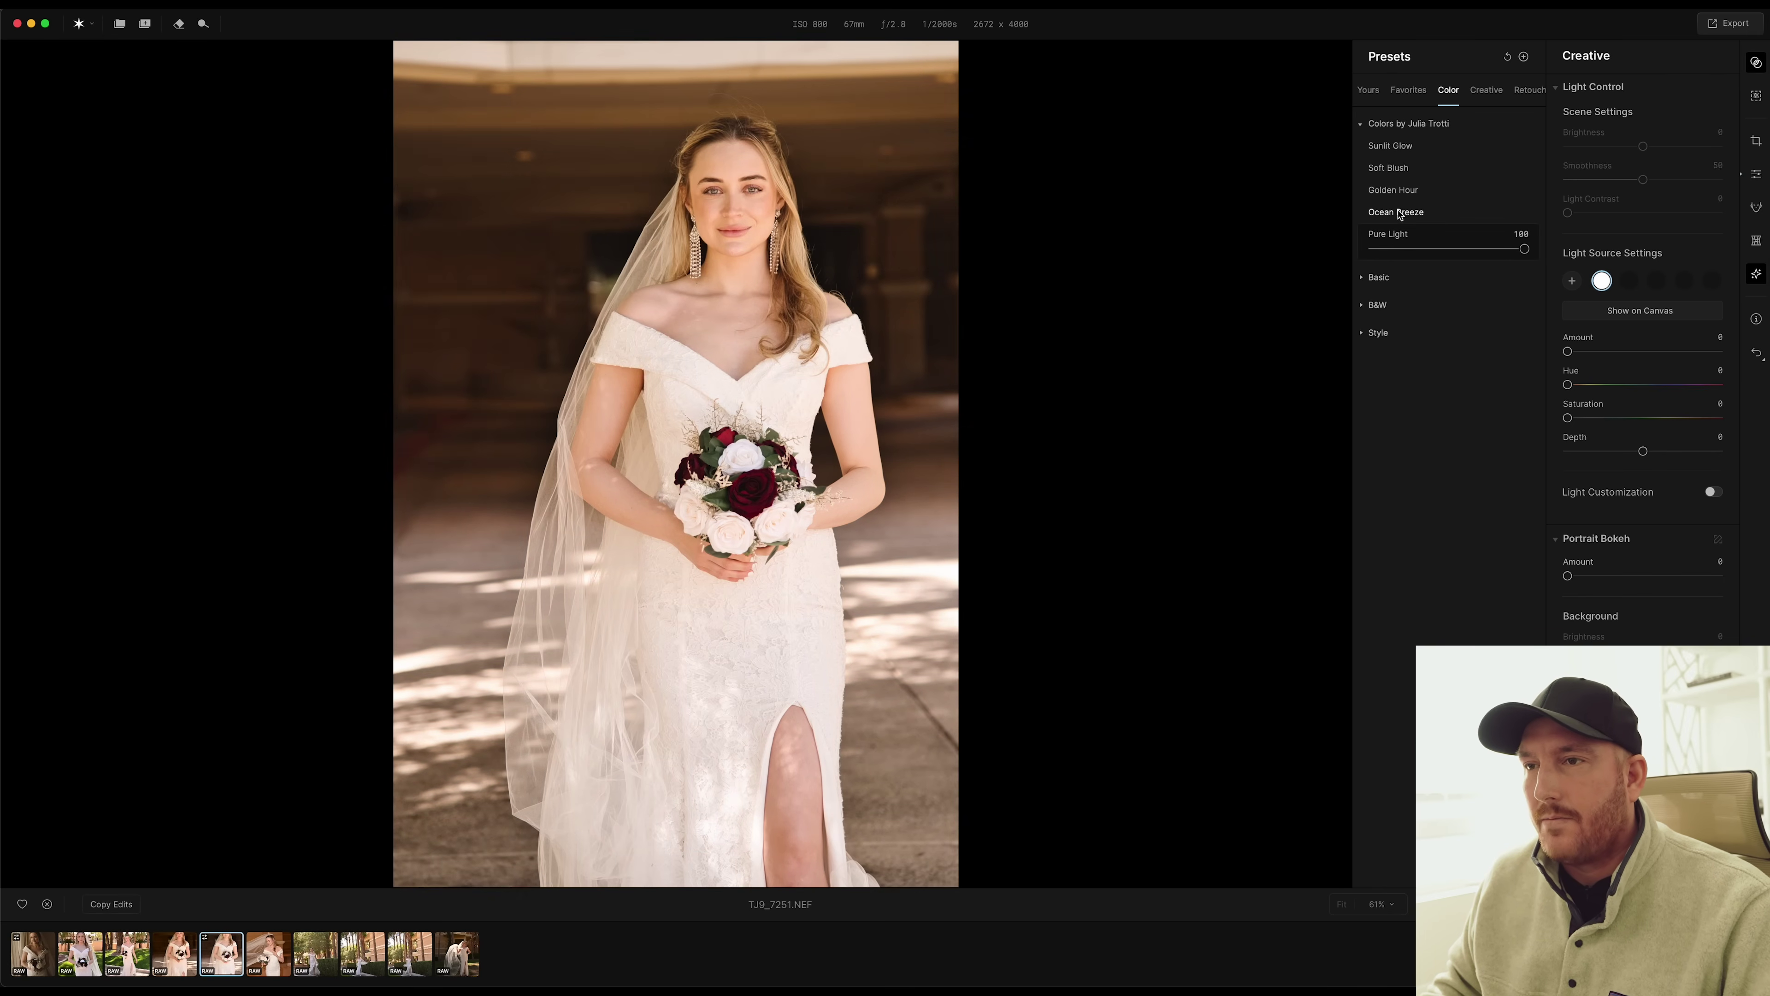
{"action": "left_click", "coordinate": [1398, 212]}
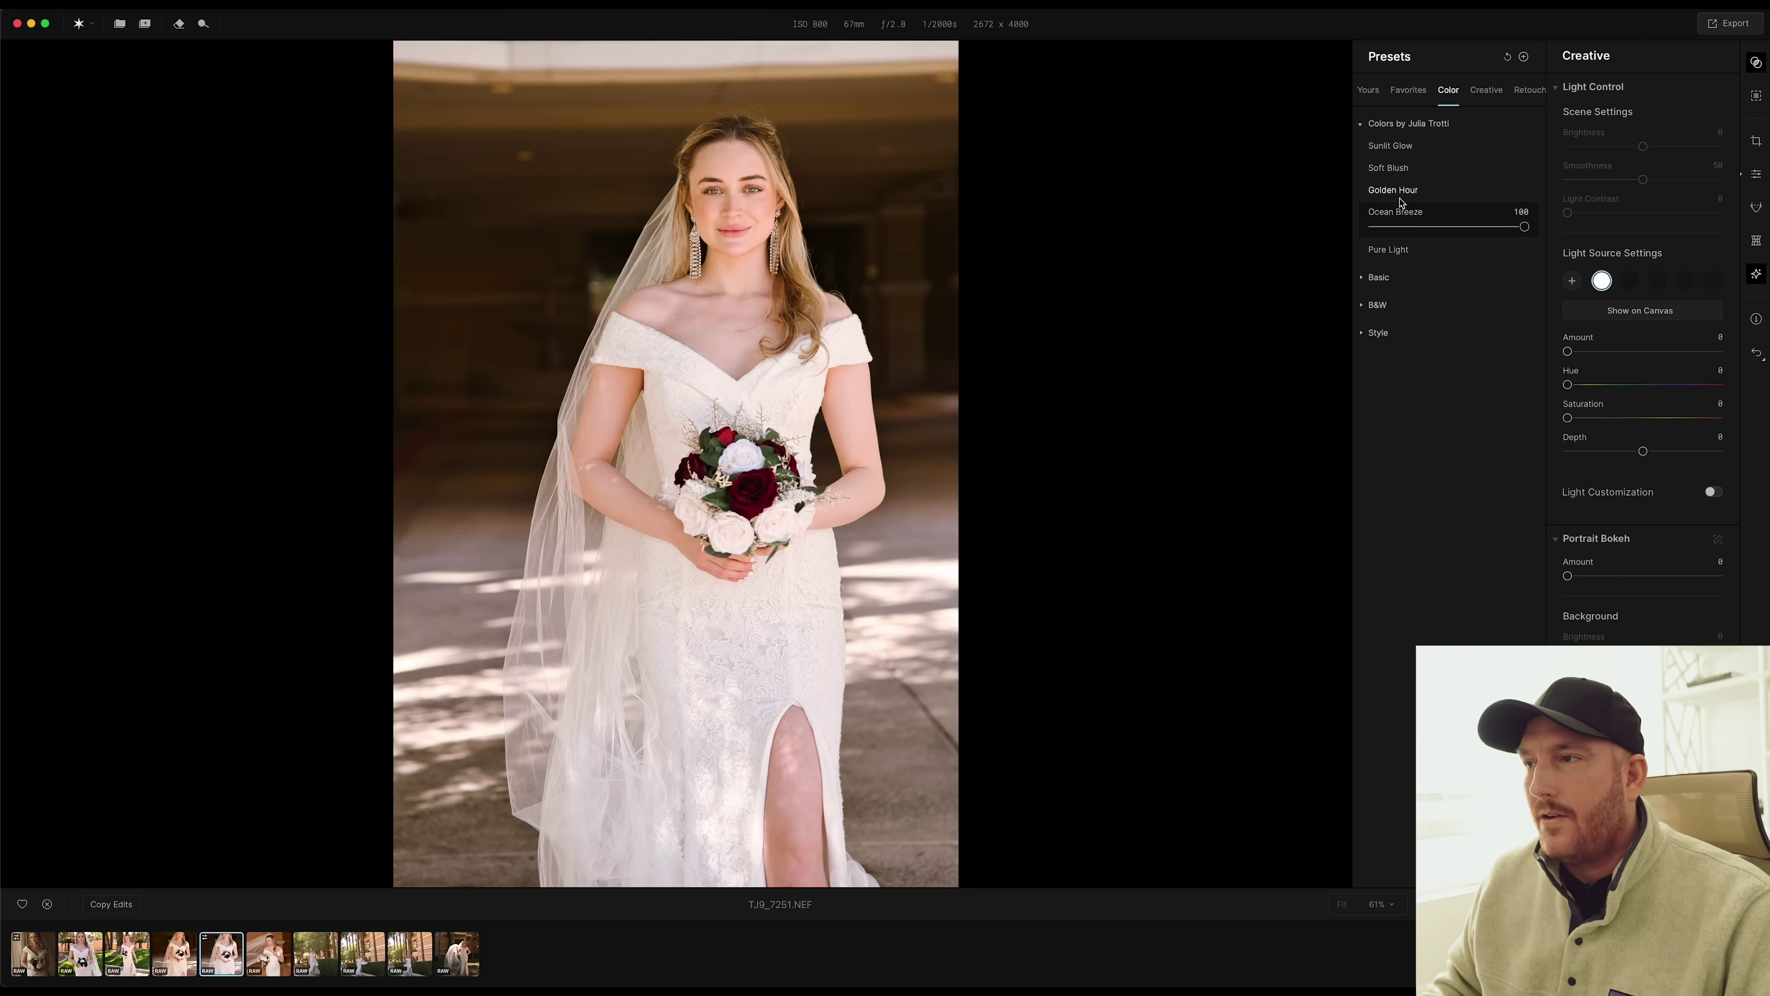
{"action": "left_click", "coordinate": [1402, 192]}
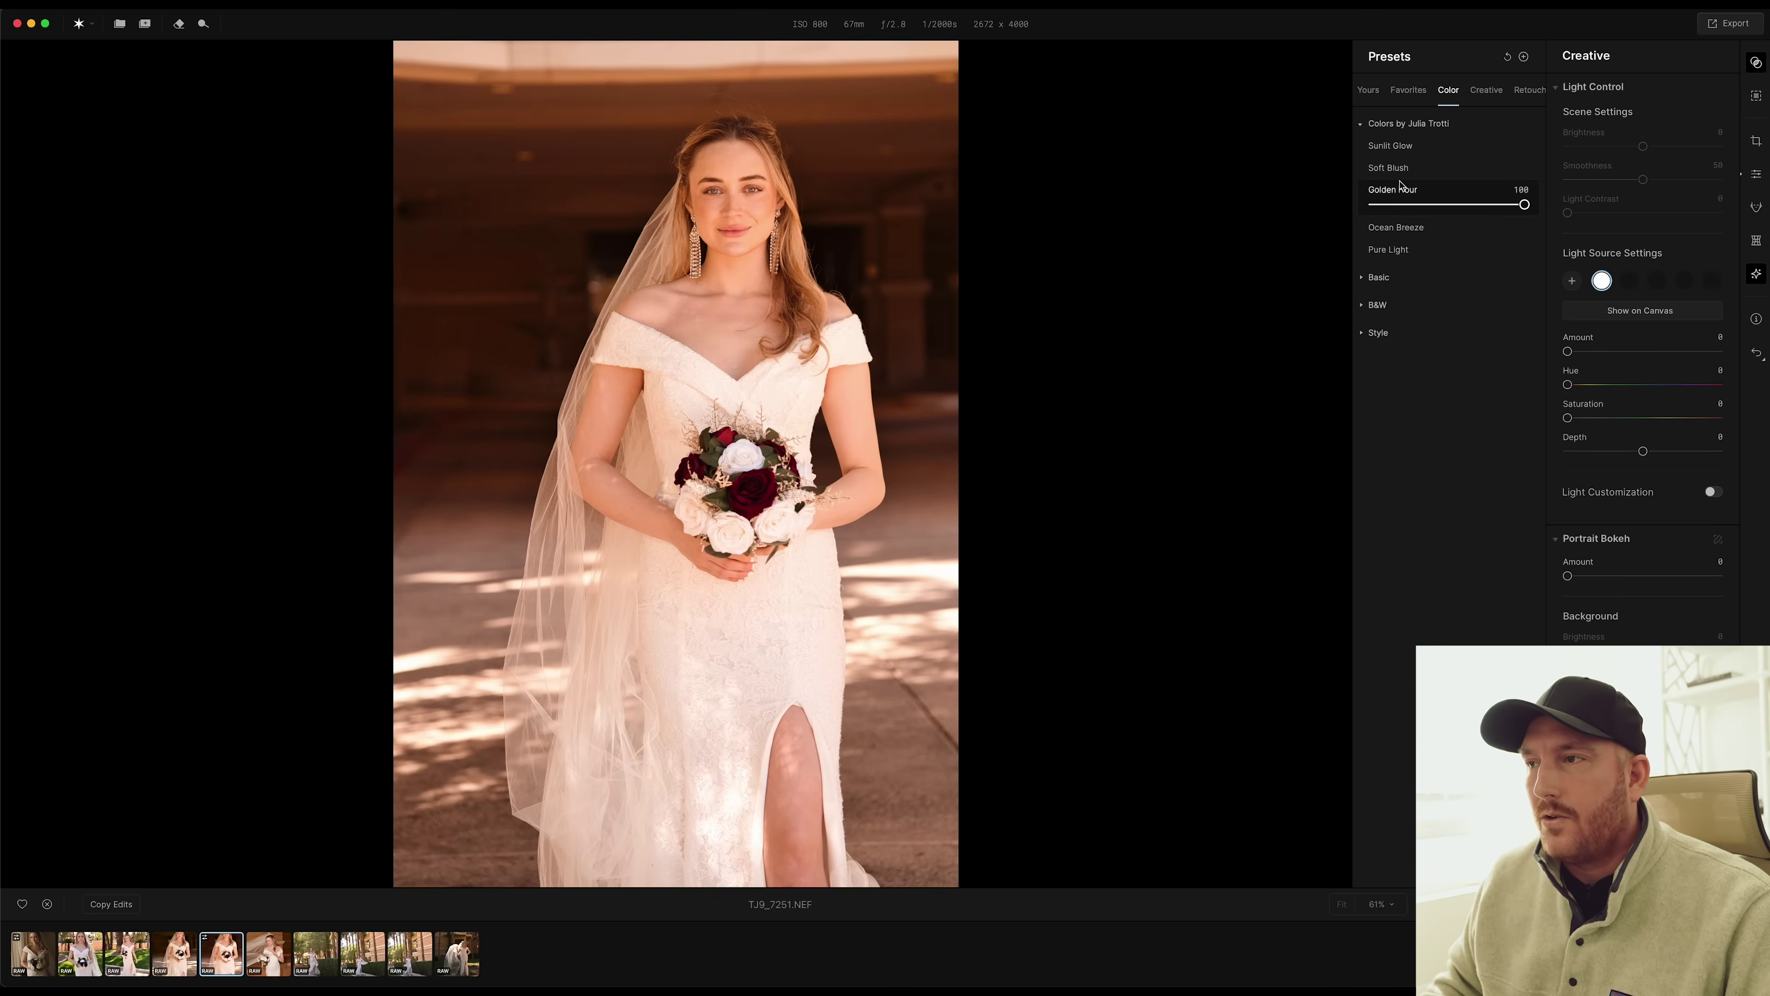
{"action": "left_click", "coordinate": [1399, 171]}
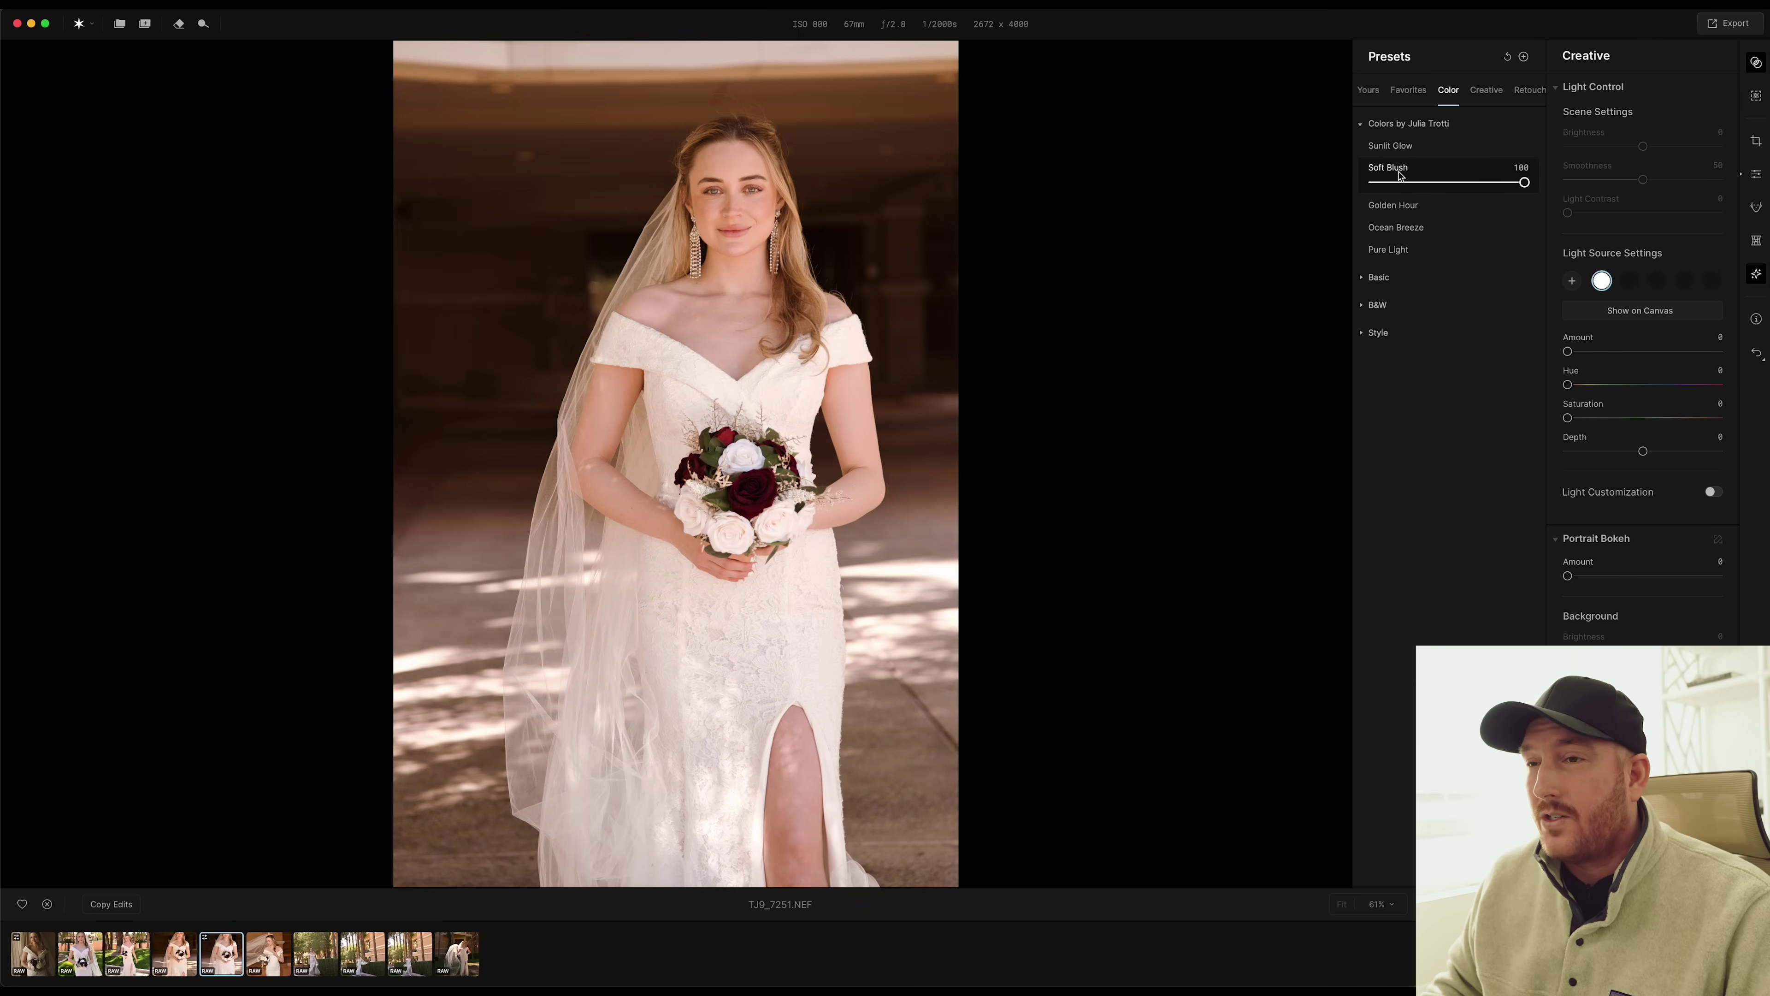
Compare the bride photo before and after the preset, and look through its Essentials adjustments.
{"action": "key", "text": "backslash"}
{"action": "left_click_drag", "start_coordinate": [772, 80], "coordinate": [927, 151]}
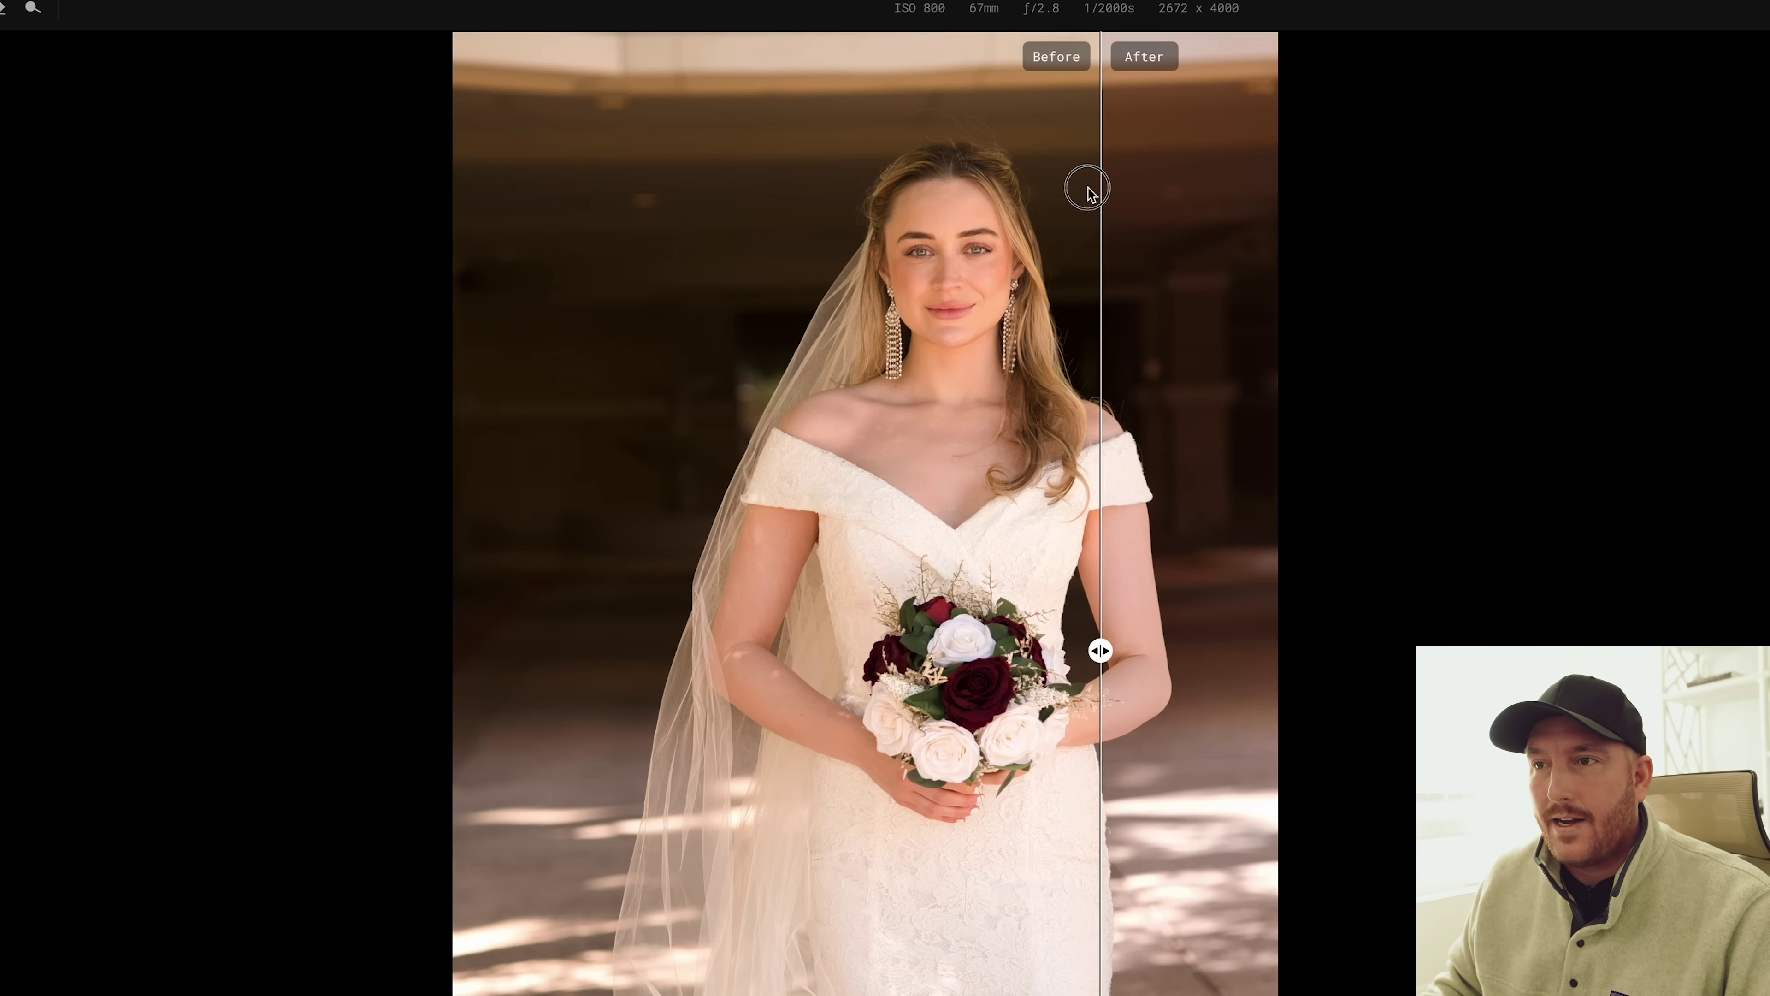
{"action": "left_click_drag", "start_coordinate": [1089, 191], "coordinate": [940, 197]}
{"action": "key", "text": "backslash"}
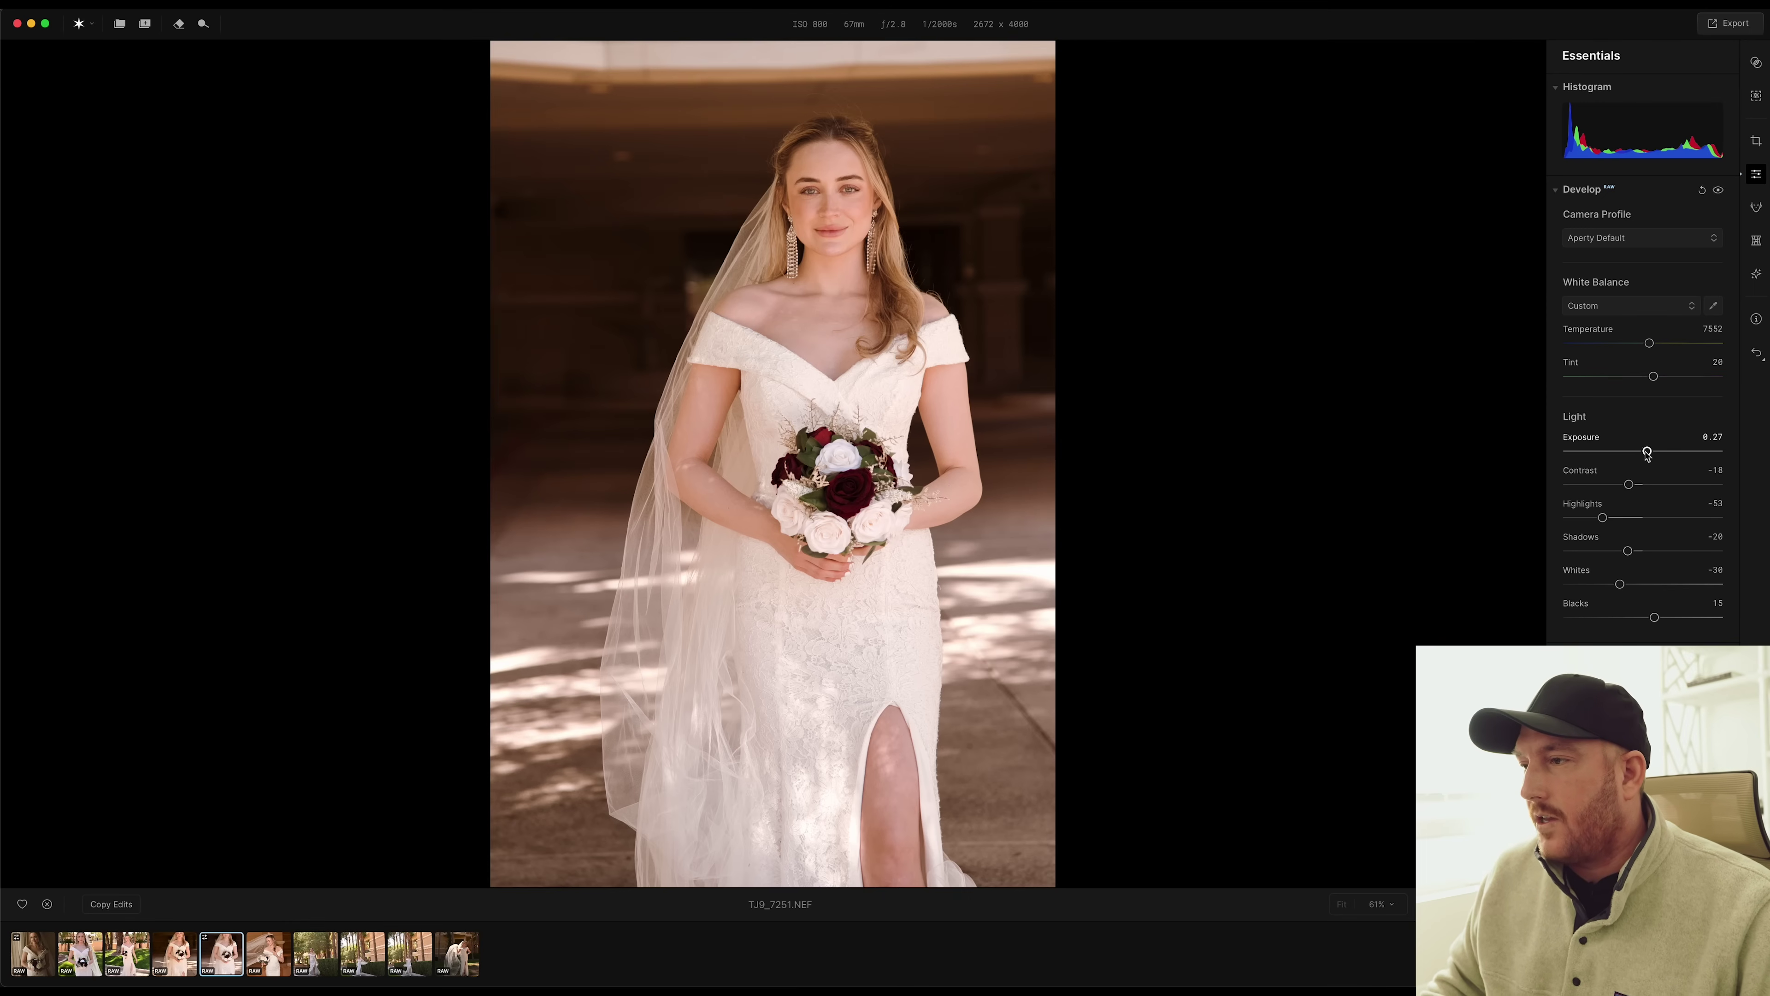
{"action": "scroll", "coordinate": [1647, 514], "scroll_direction": "down", "scroll_amount": 5}
{"action": "scroll", "coordinate": [1648, 514], "scroll_direction": "down", "scroll_amount": 10}
{"action": "scroll", "coordinate": [1626, 608], "scroll_direction": "down", "scroll_amount": 3}
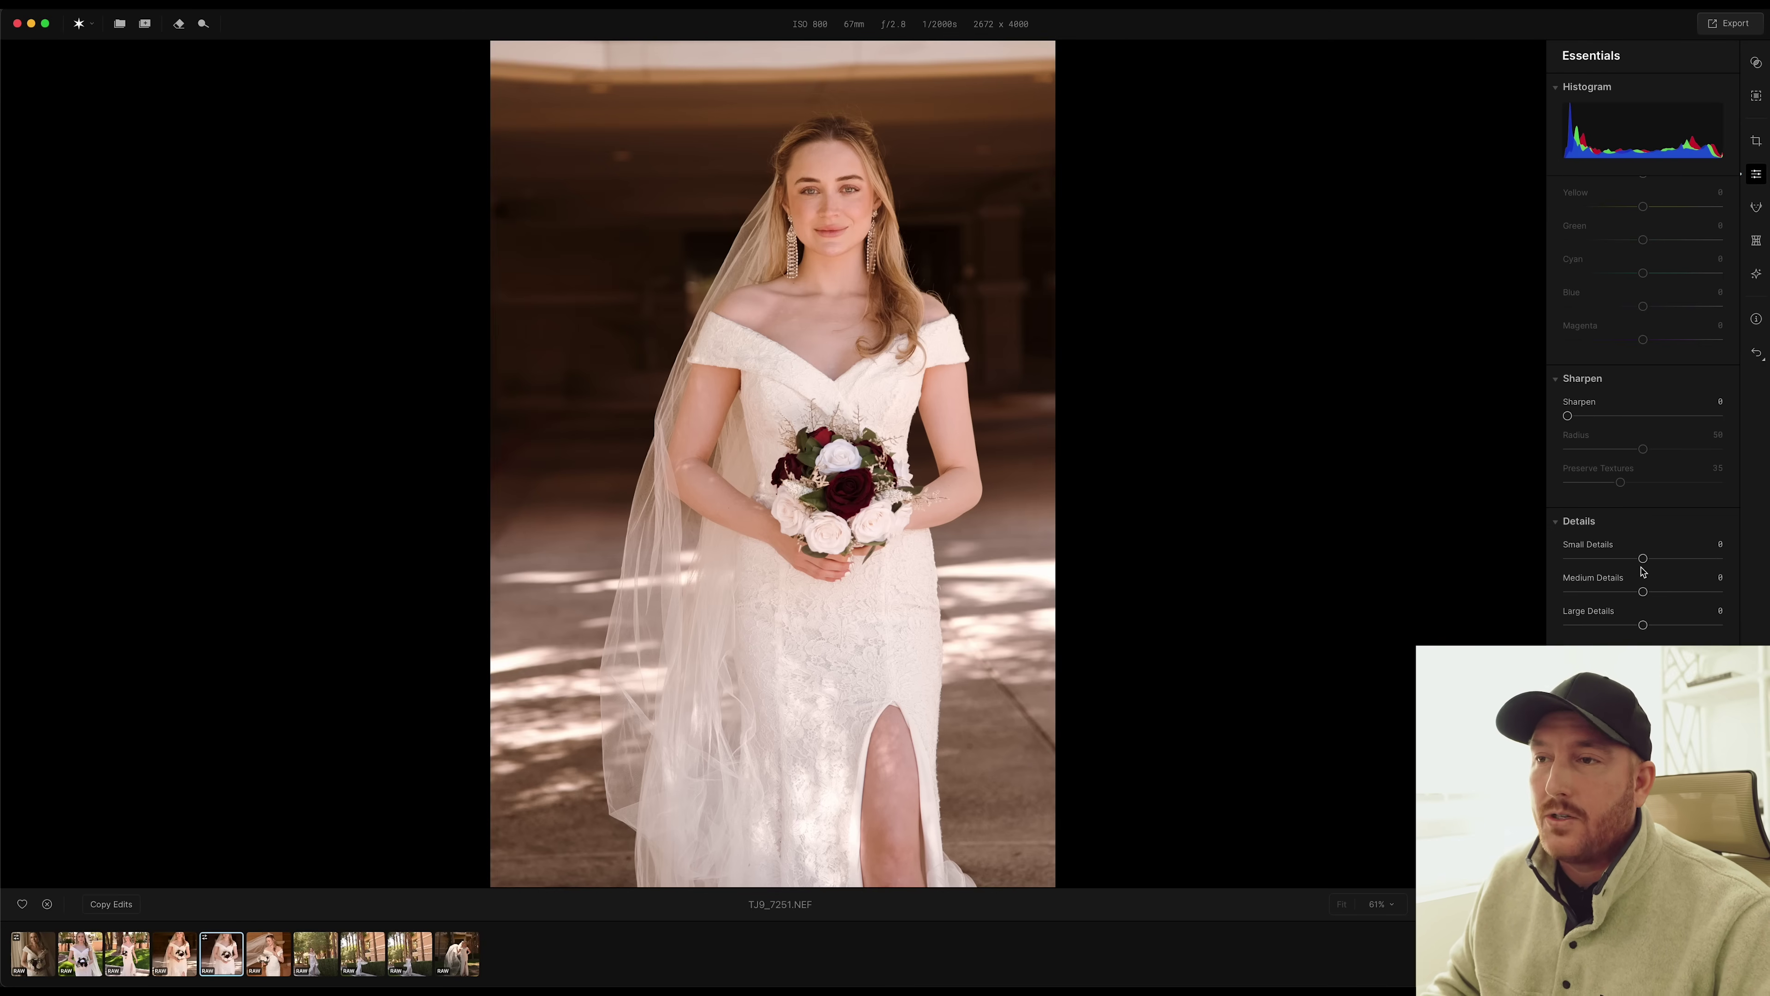
{"action": "scroll", "coordinate": [1643, 520], "scroll_direction": "up", "scroll_amount": 15}
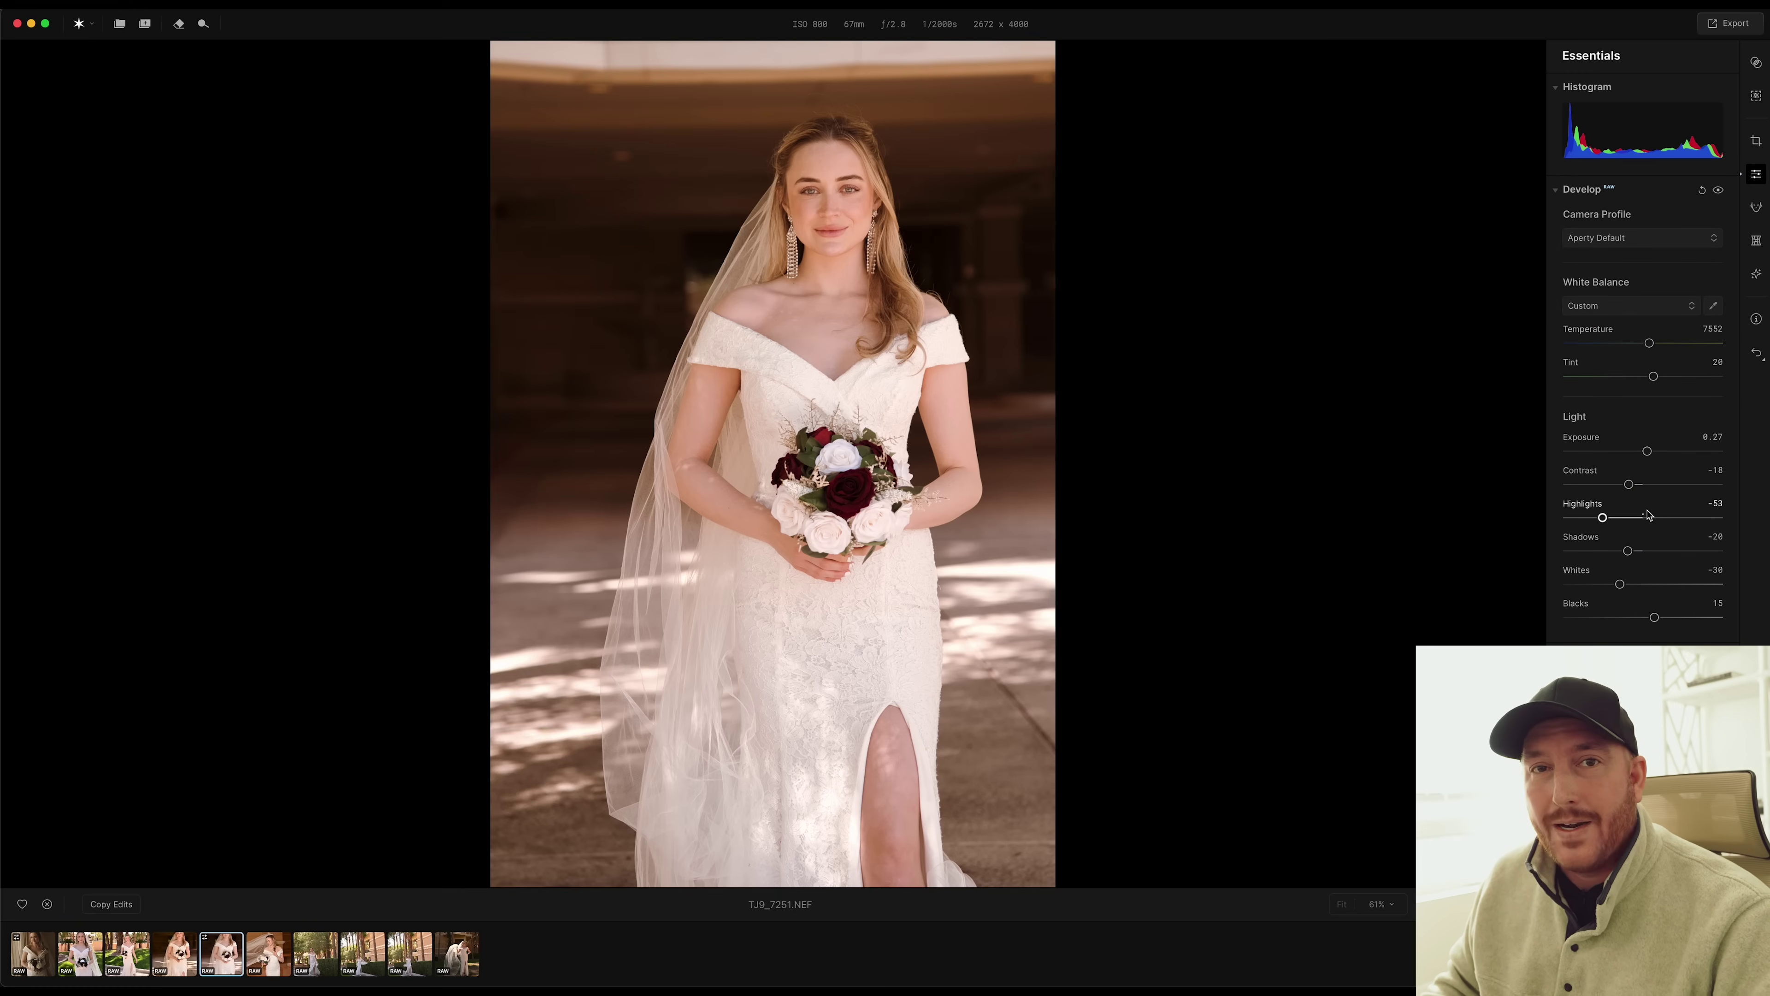
Try the Flawless Skin retouch preset on the bride photo and undo it.
{"action": "left_click", "coordinate": [1755, 64]}
{"action": "left_click", "coordinate": [1519, 90]}
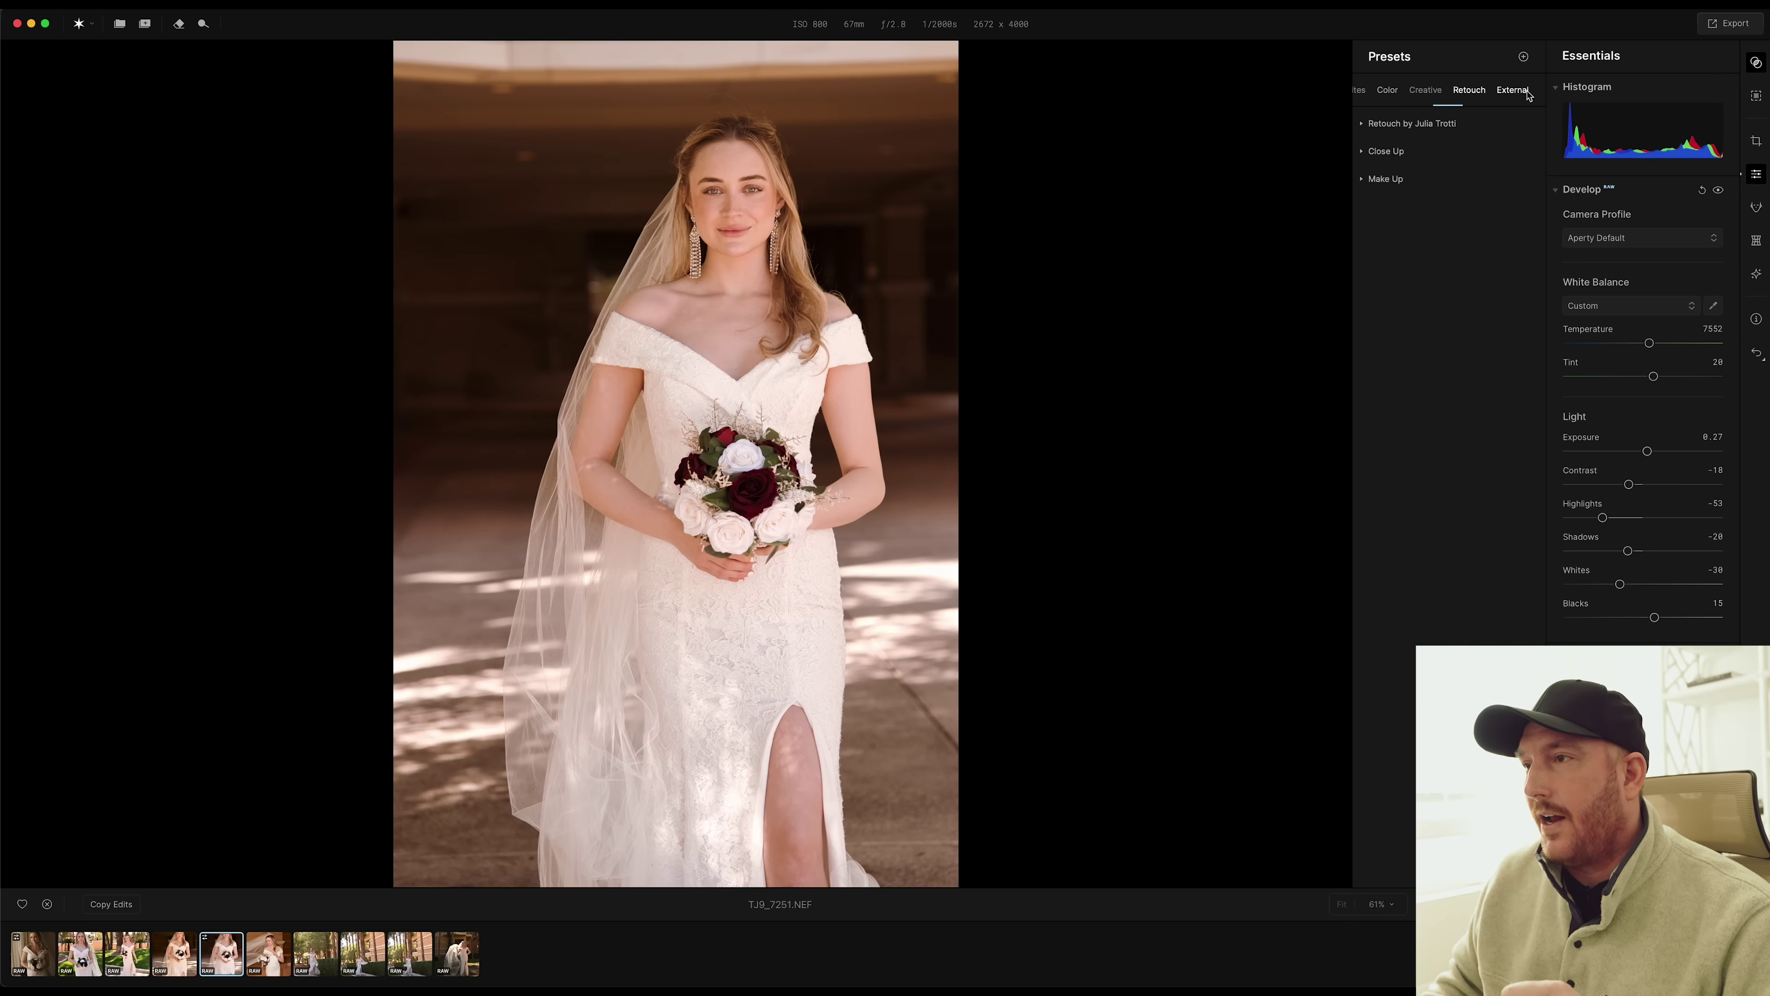
{"action": "left_click", "coordinate": [1365, 124]}
{"action": "left_click", "coordinate": [1395, 145]}
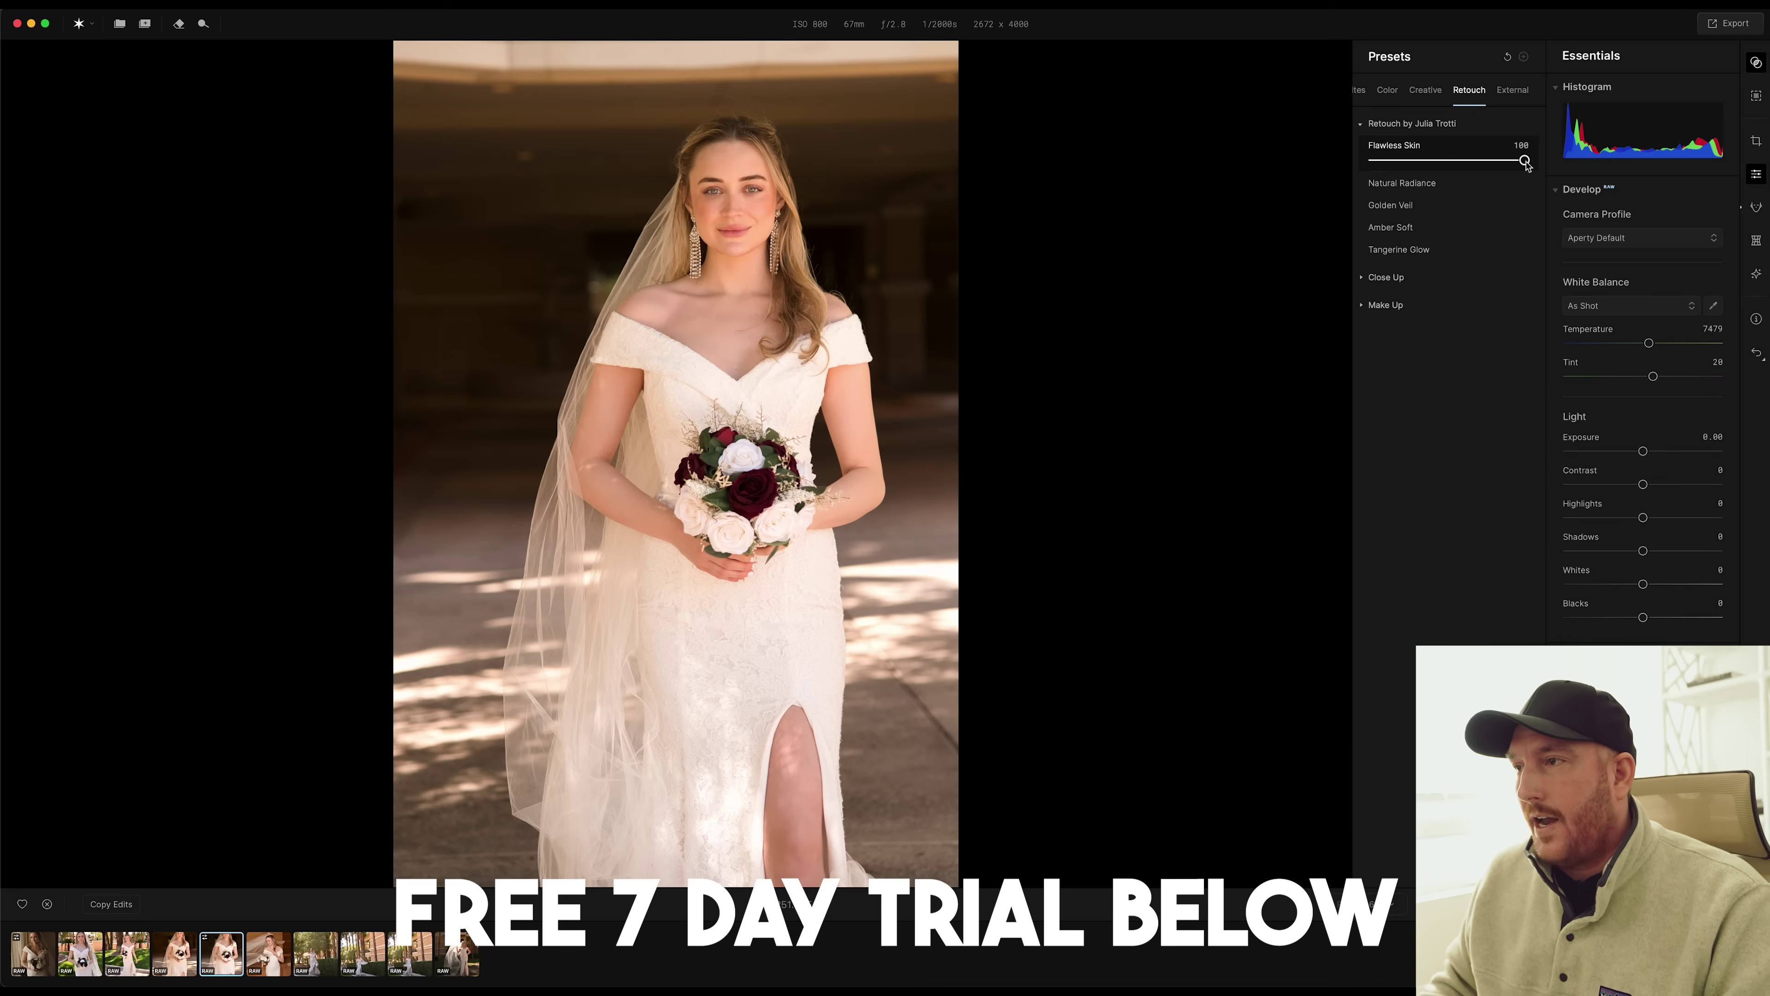
{"action": "key", "text": "super+z"}
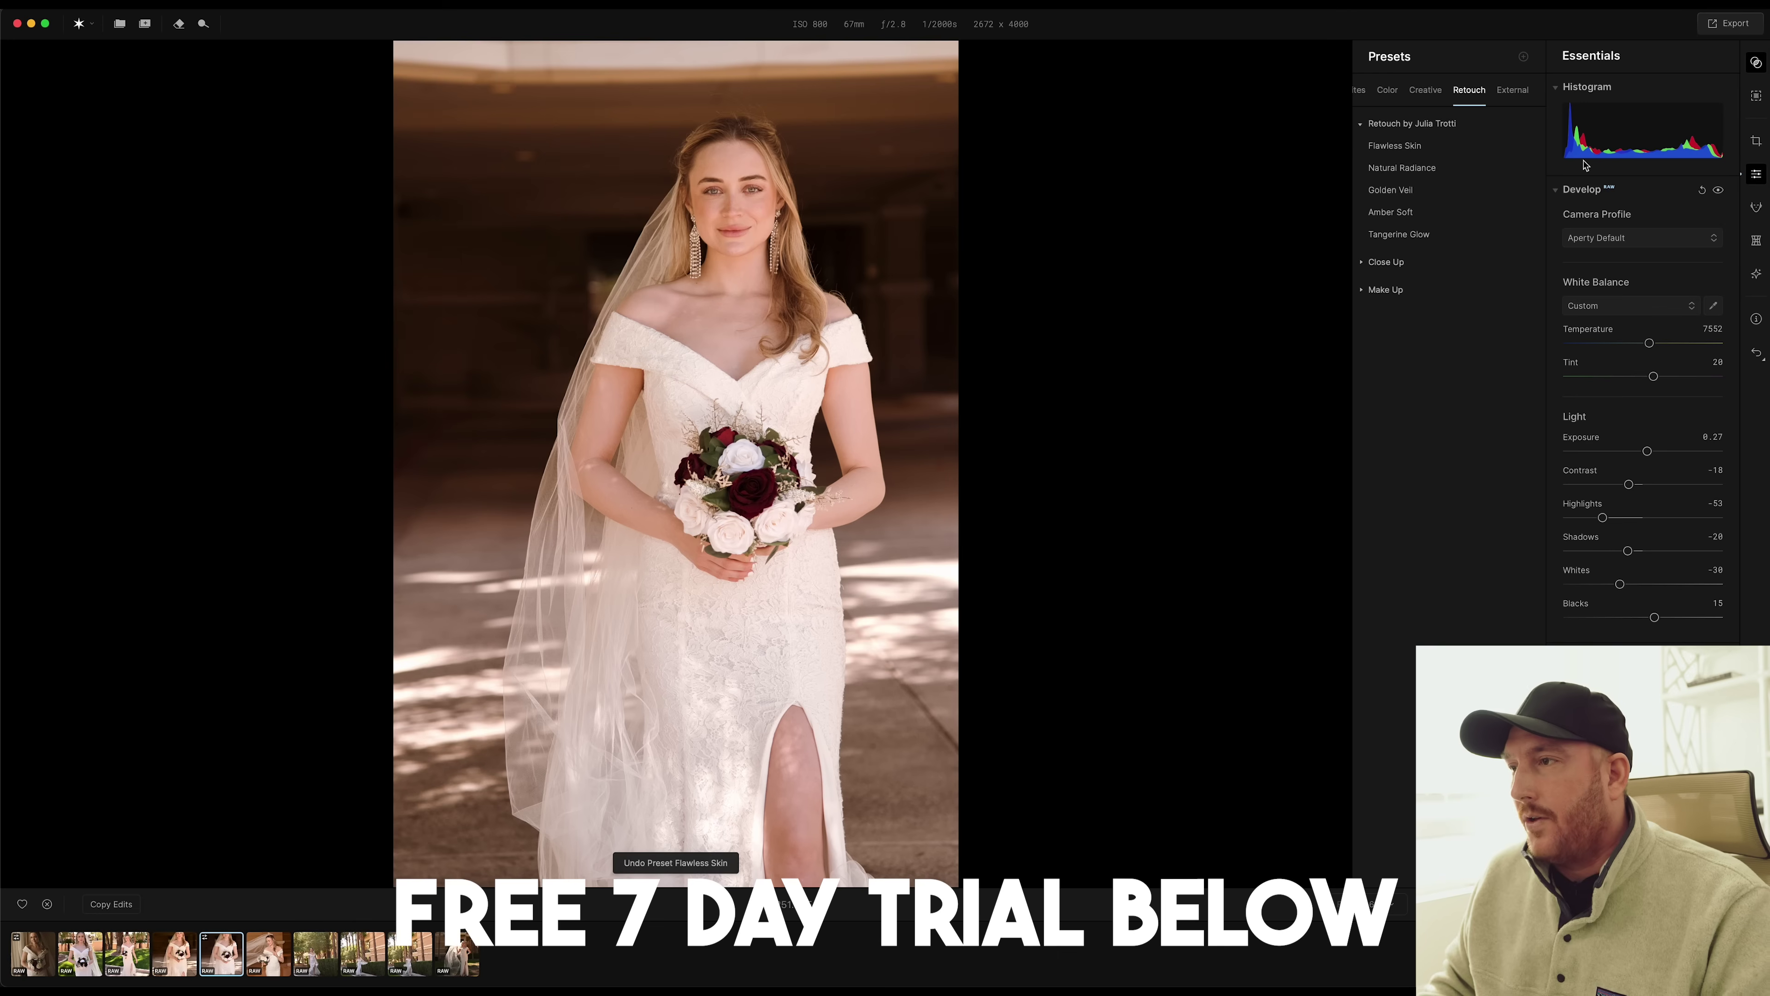
Retouch the bride's skin with Blemish Removal at 49 and Wrinkles Removal at 47.
{"action": "left_click", "coordinate": [1756, 208]}
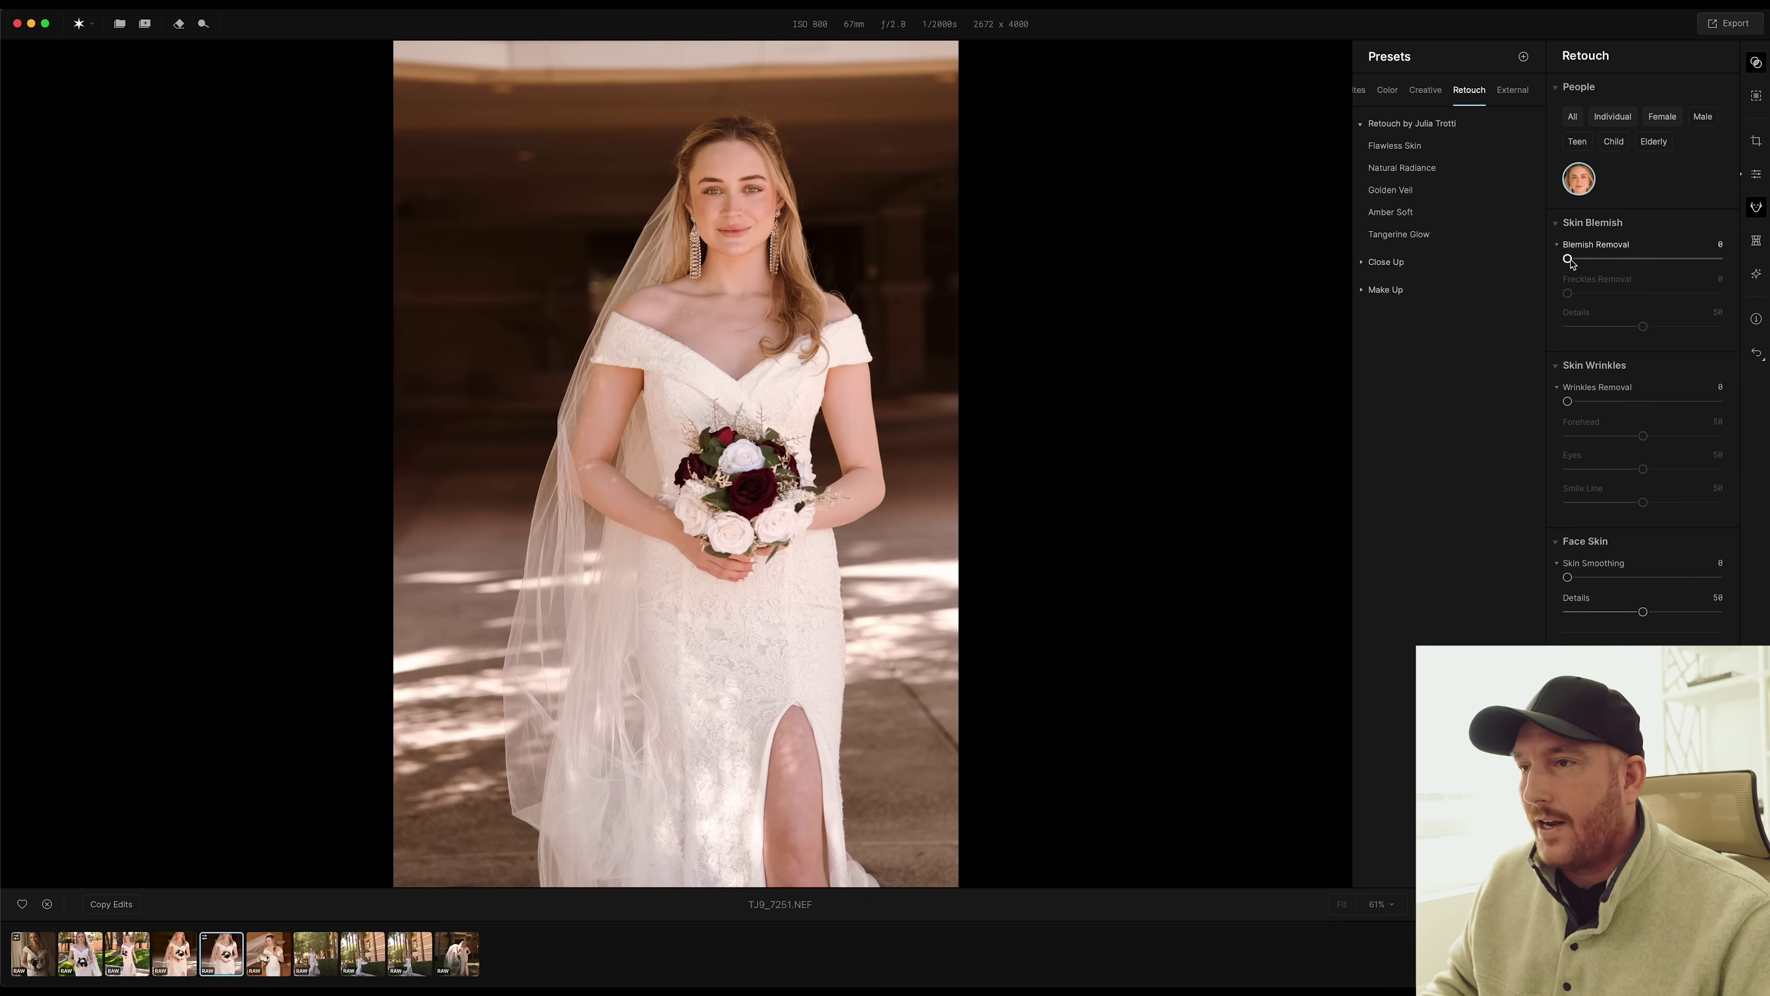
{"action": "left_click_drag", "start_coordinate": [1568, 259], "coordinate": [1644, 259]}
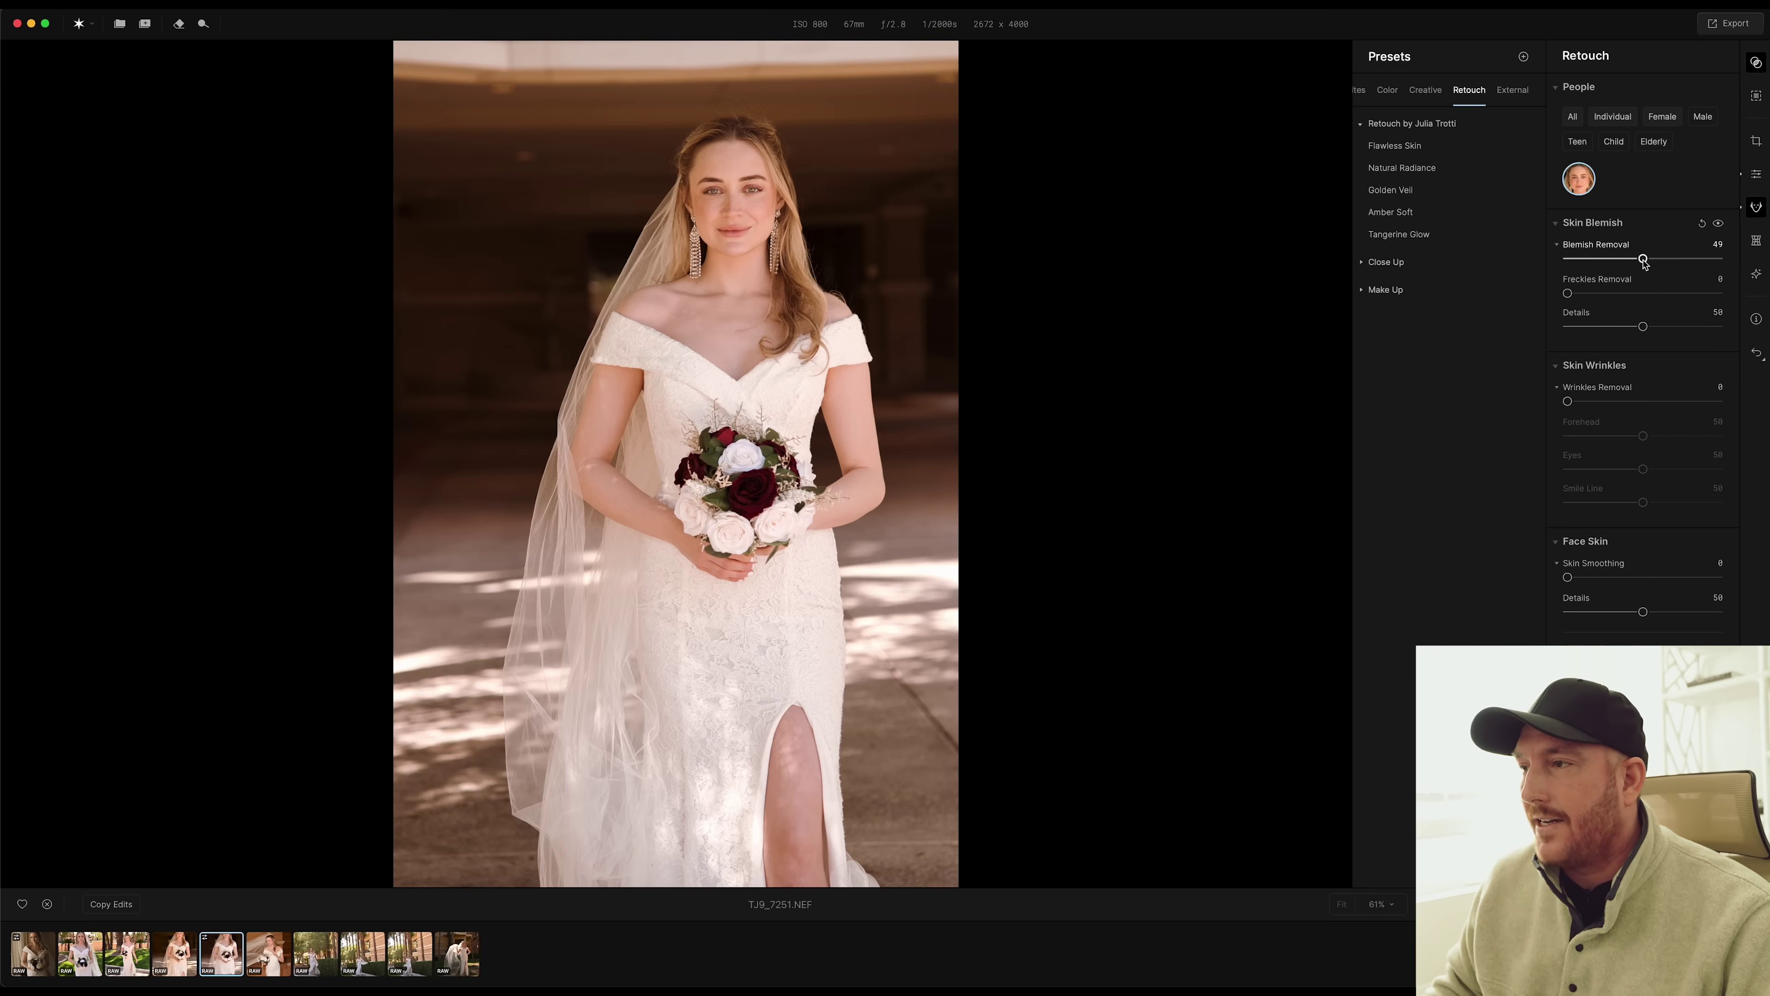
{"action": "scroll", "coordinate": [1644, 261], "scroll_direction": "down", "scroll_amount": 4}
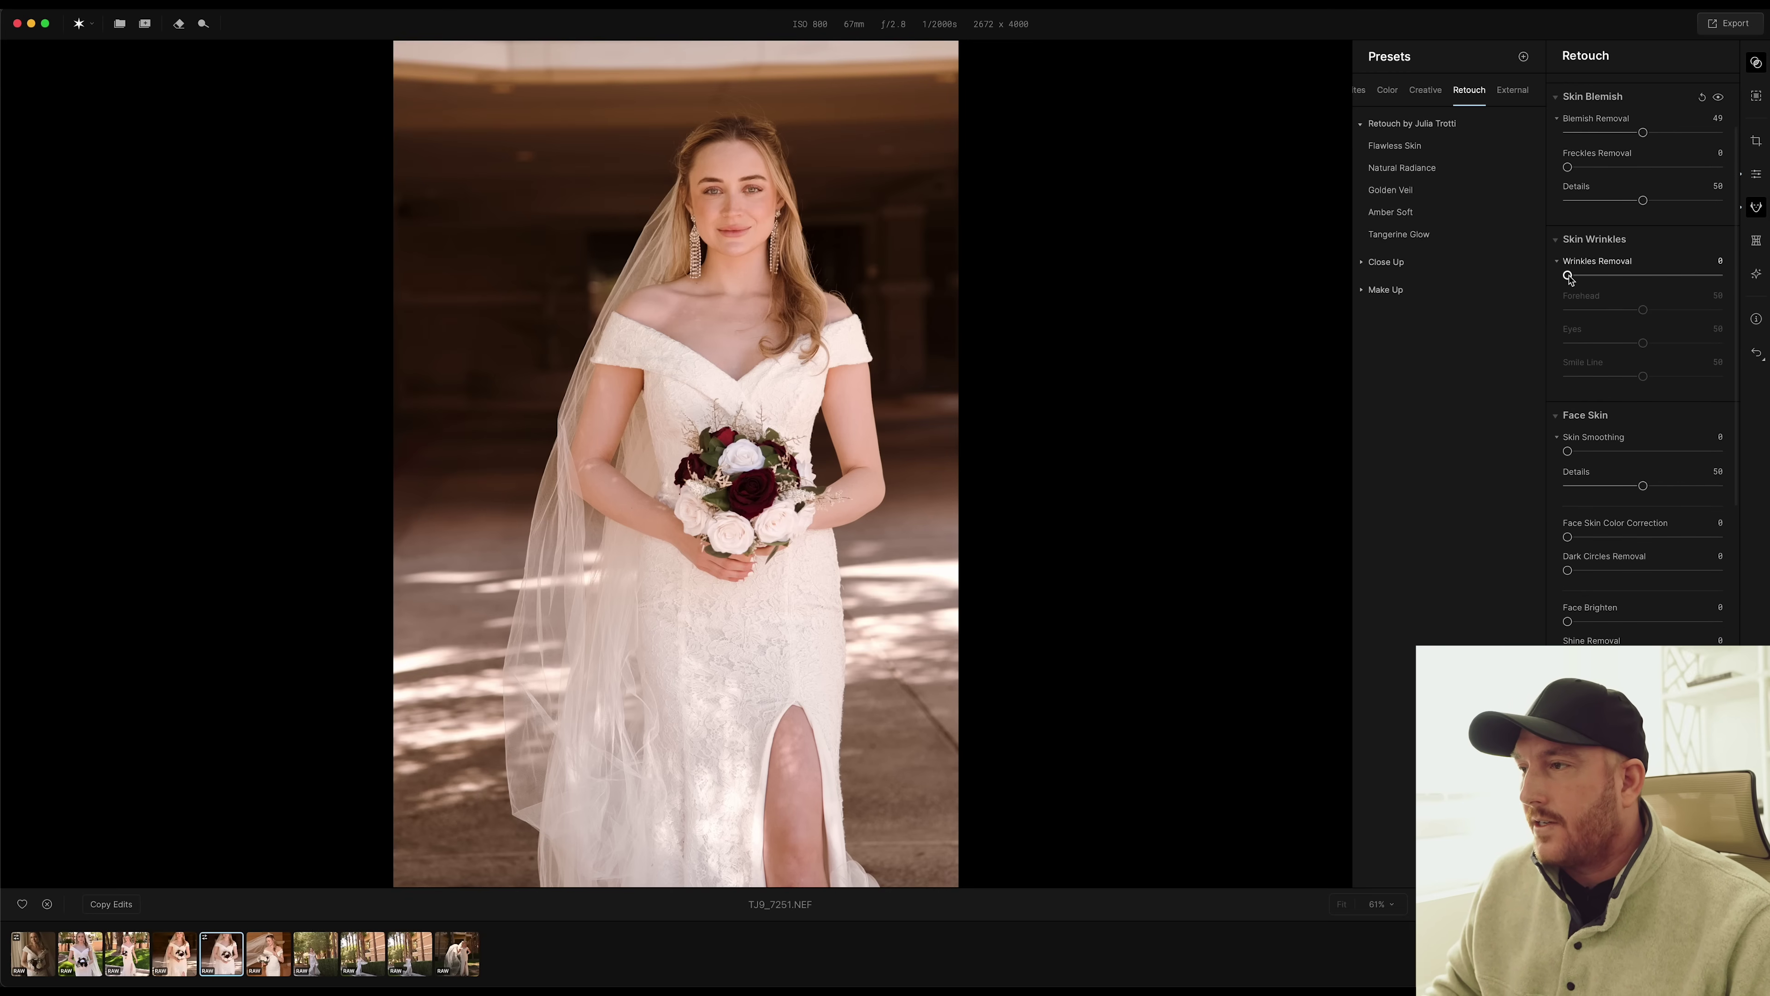
{"action": "left_click_drag", "start_coordinate": [1569, 277], "coordinate": [1639, 277]}
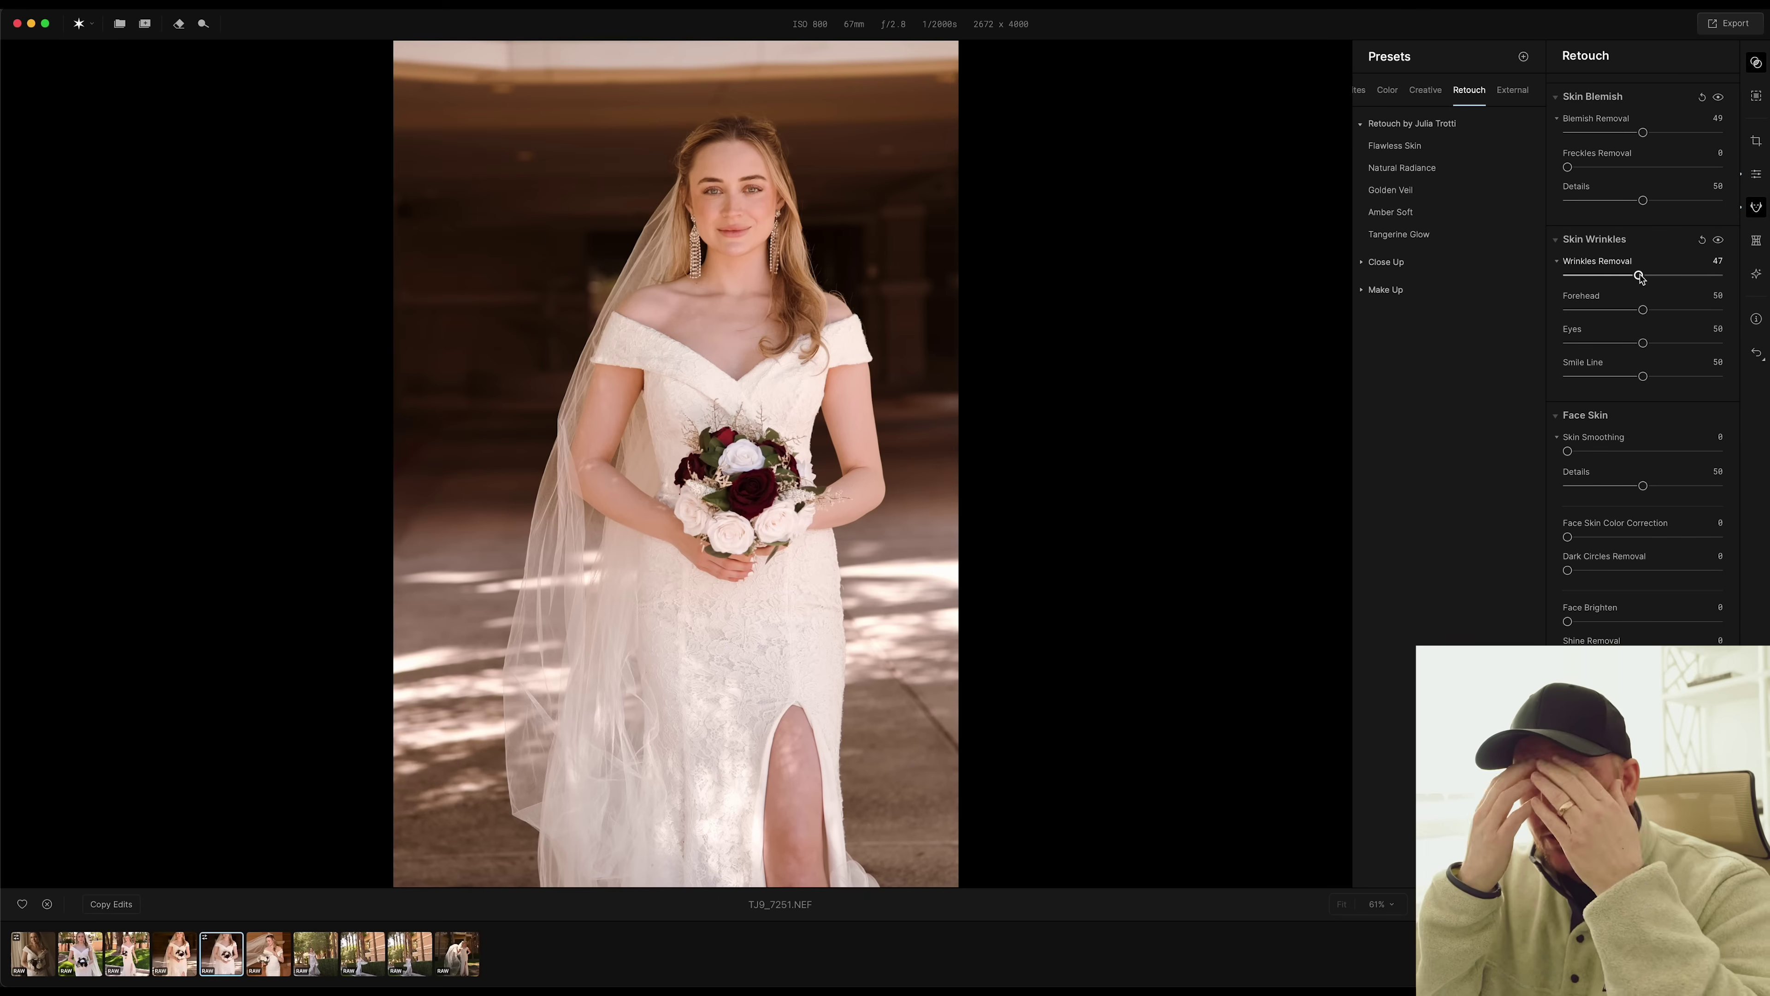
Adjust the face skin with Skin Smoothing 49, Face Skin Color Correction 23, Dark Circles Removal 20 and Face Brighten 14.
{"action": "scroll", "coordinate": [1640, 279], "scroll_direction": "up", "scroll_amount": 1}
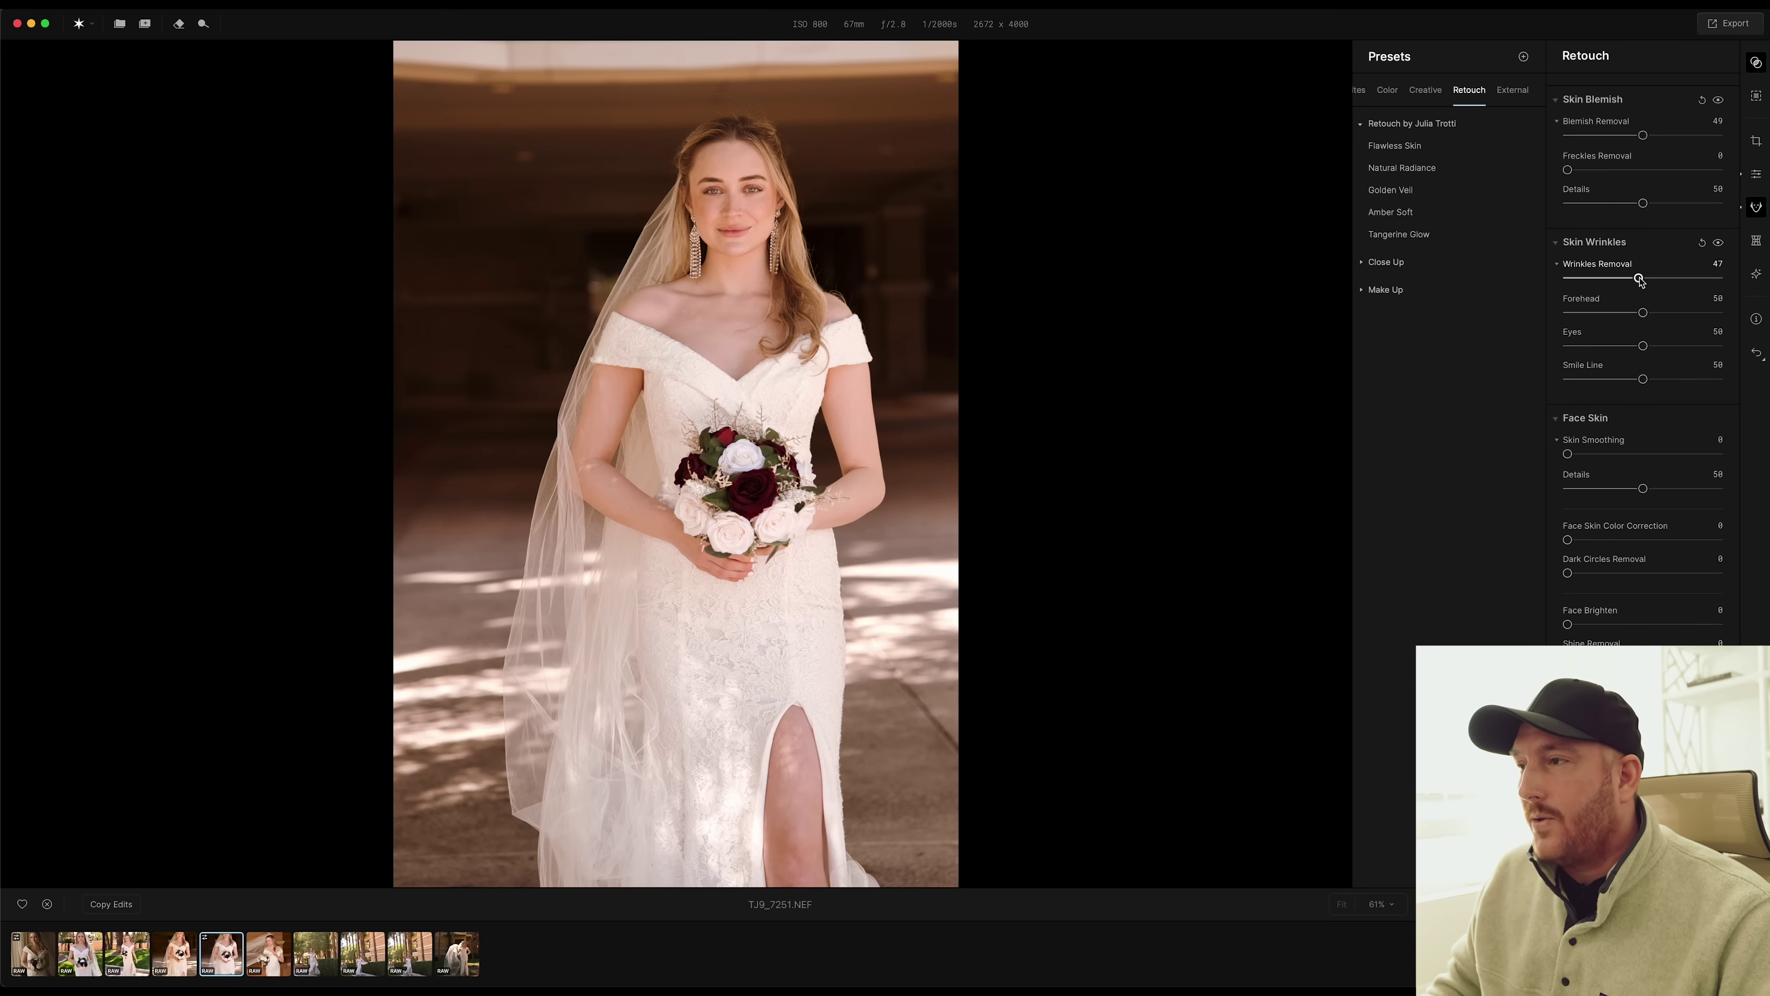
{"action": "left_click_drag", "start_coordinate": [1569, 454], "coordinate": [1731, 456]}
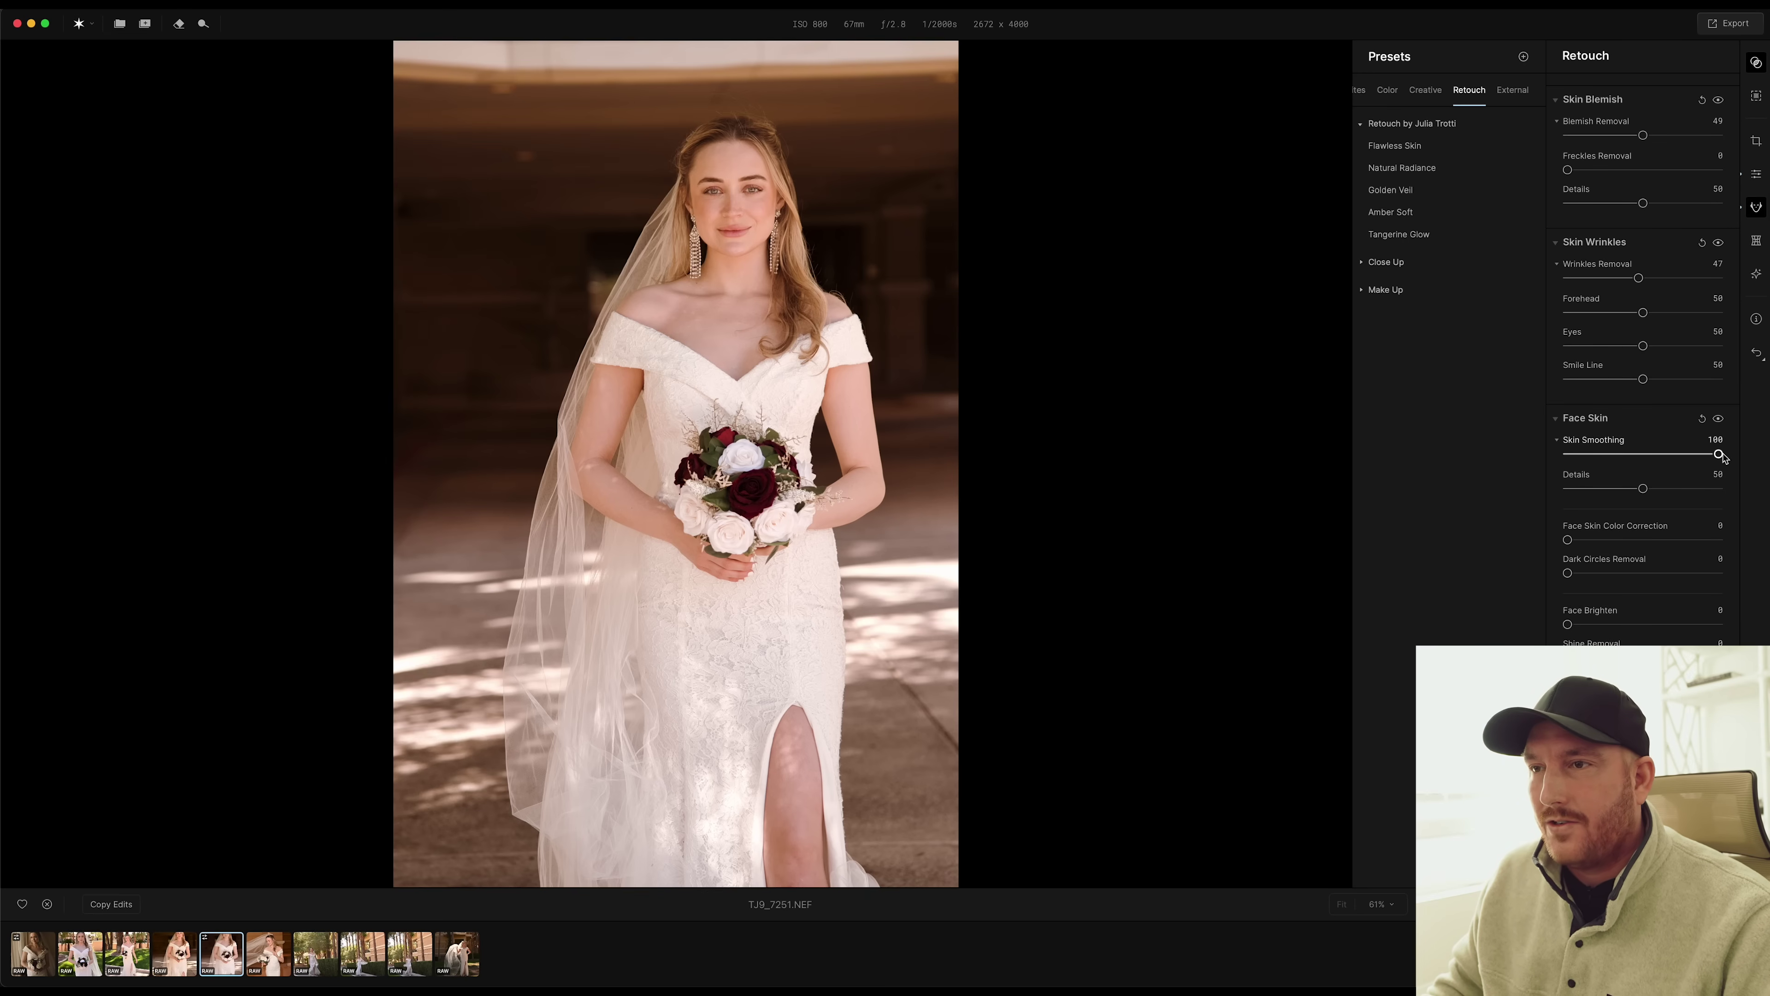
{"action": "left_click_drag", "start_coordinate": [1720, 454], "coordinate": [1643, 456]}
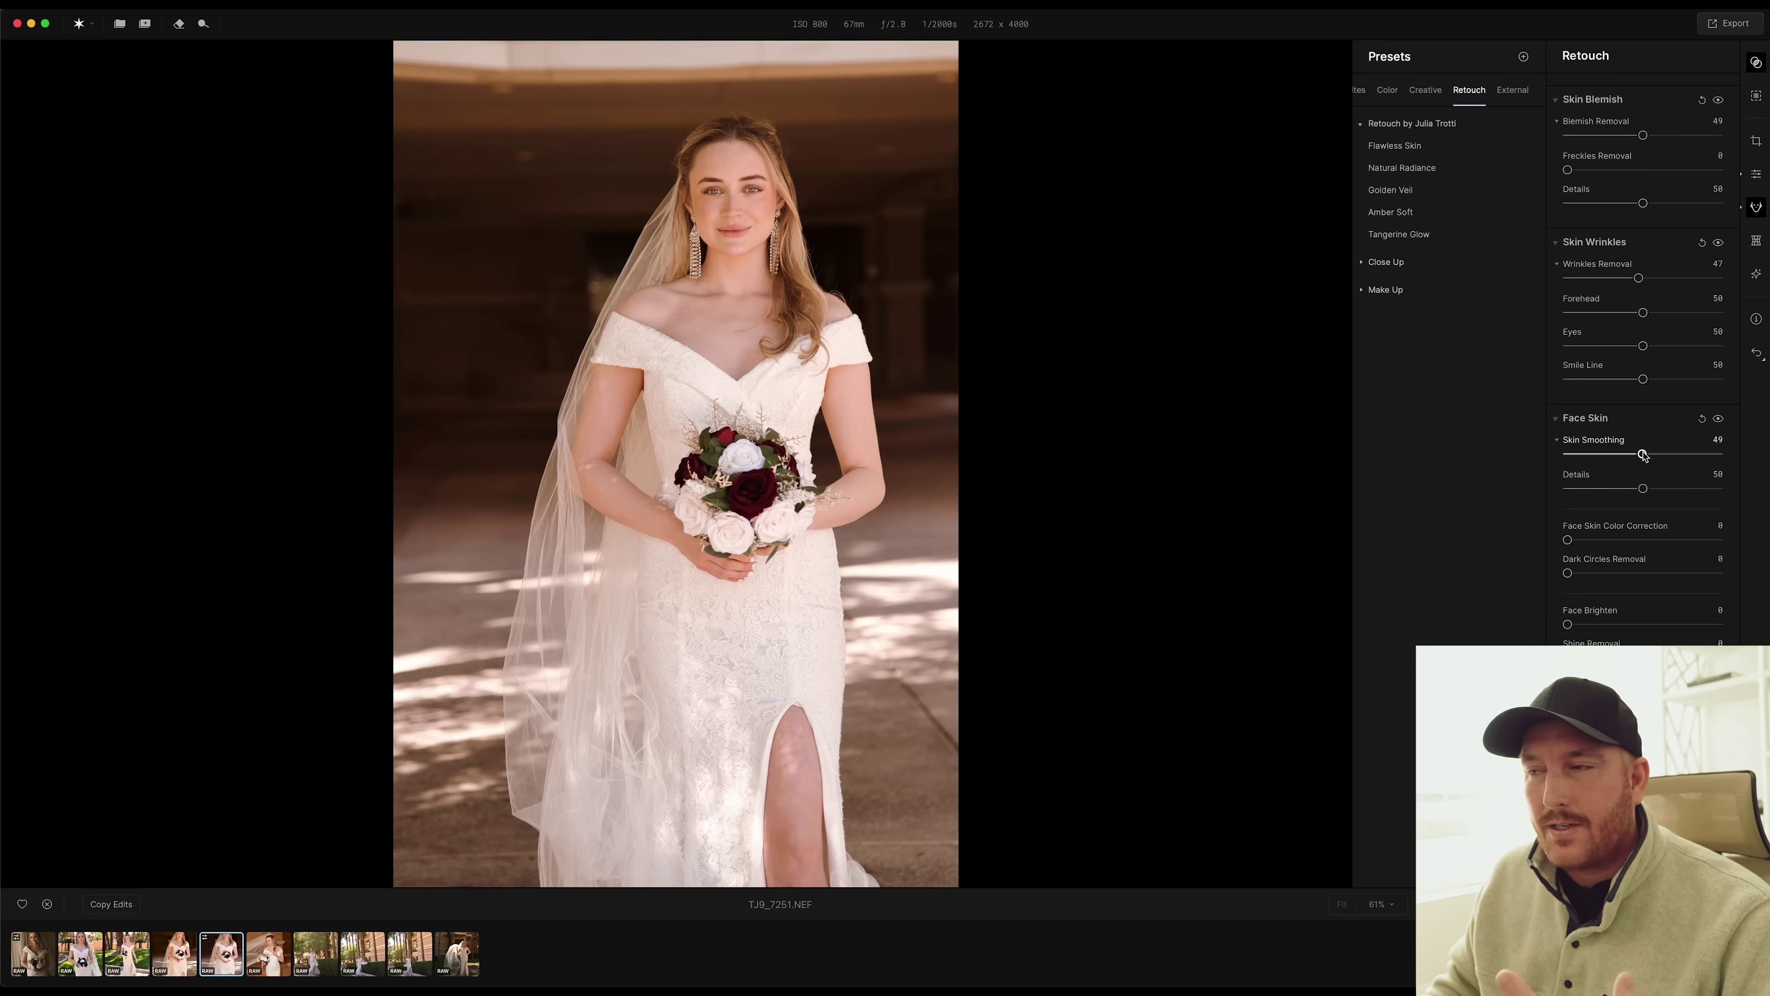
{"action": "scroll", "coordinate": [1641, 502], "scroll_direction": "down", "scroll_amount": 3}
{"action": "mouse_move", "coordinate": [1567, 444]}
{"action": "left_mouse_down"}
{"action": "mouse_move", "coordinate": [1605, 445]}
{"action": "mouse_move", "coordinate": [1538, 445]}
{"action": "left_mouse_up"}
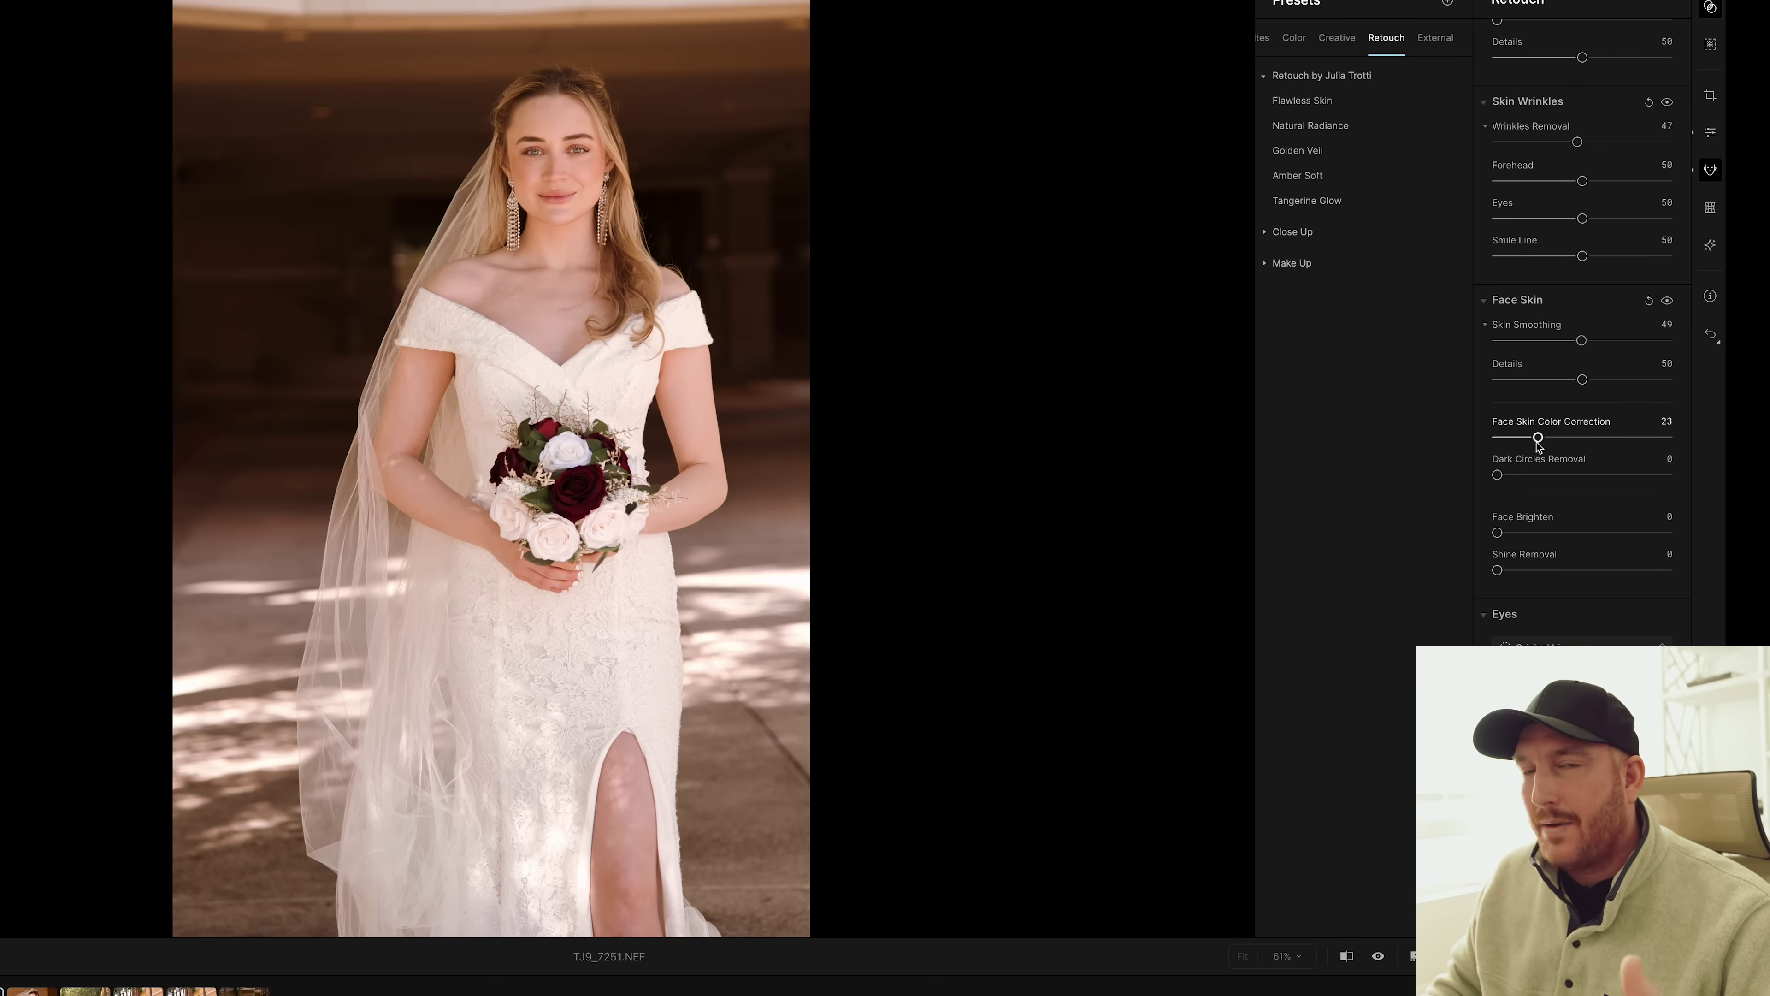
{"action": "left_click_drag", "start_coordinate": [1498, 475], "coordinate": [1533, 475]}
{"action": "left_click_drag", "start_coordinate": [1498, 535], "coordinate": [1653, 539]}
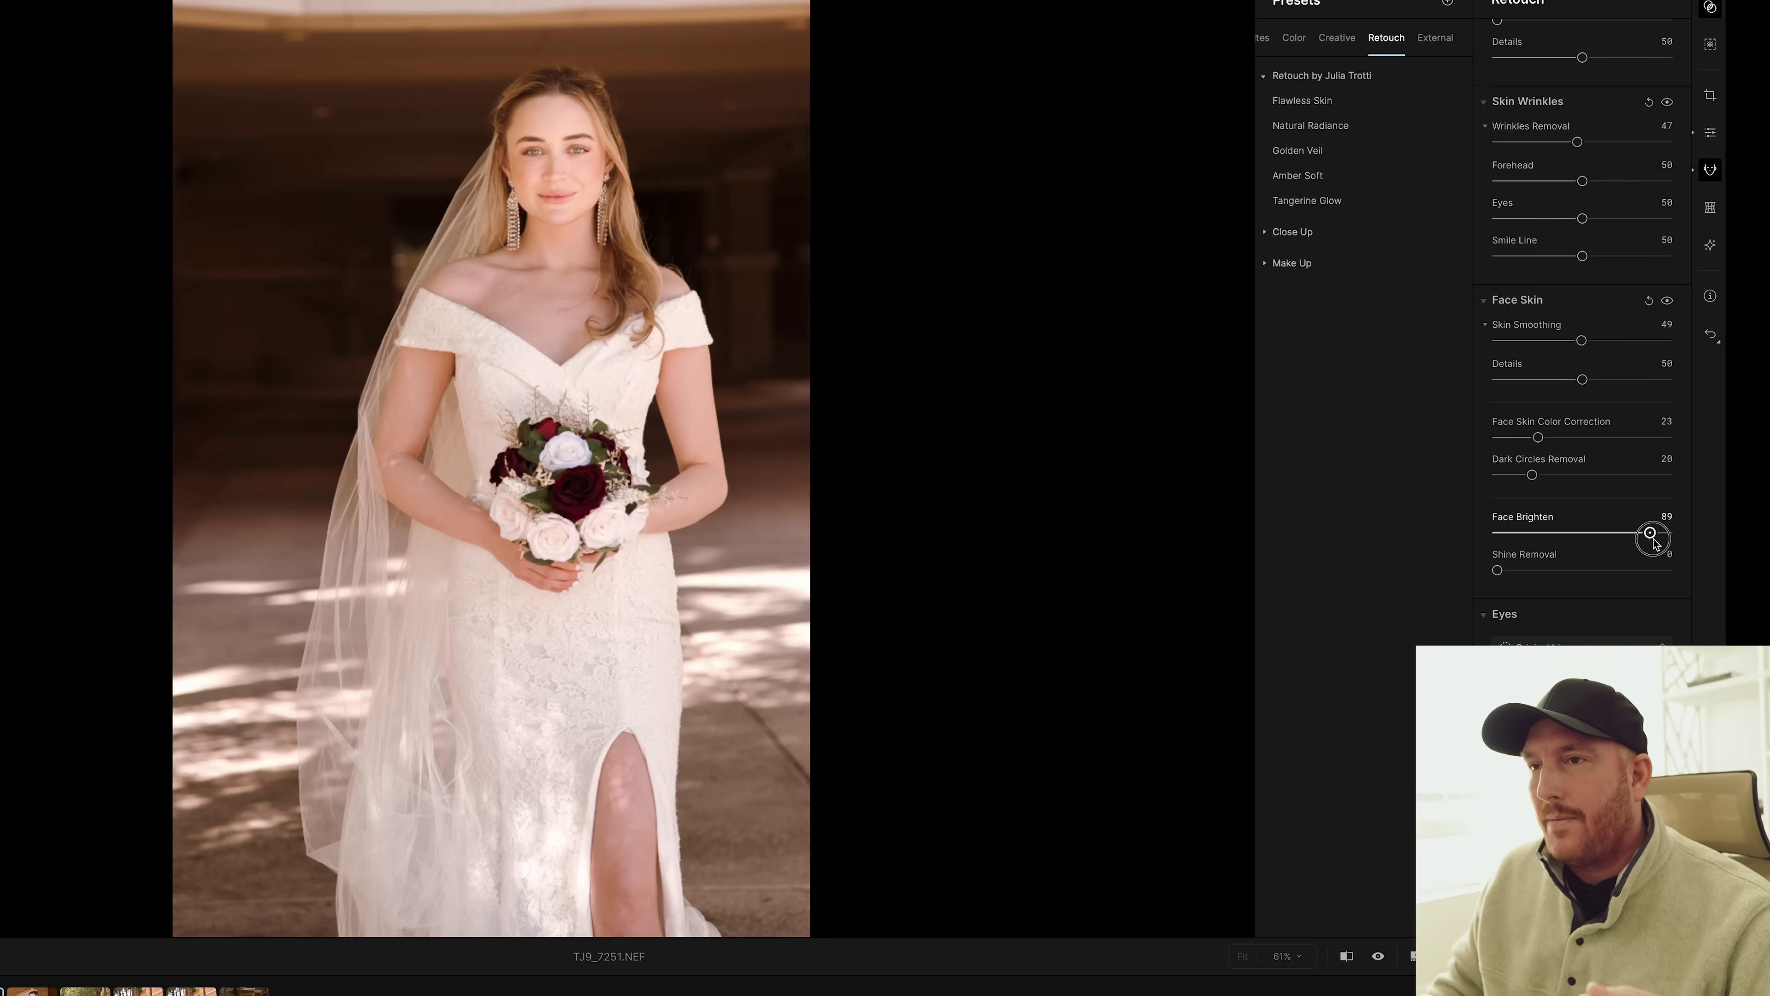
{"action": "left_click_drag", "start_coordinate": [1653, 538], "coordinate": [1526, 543]}
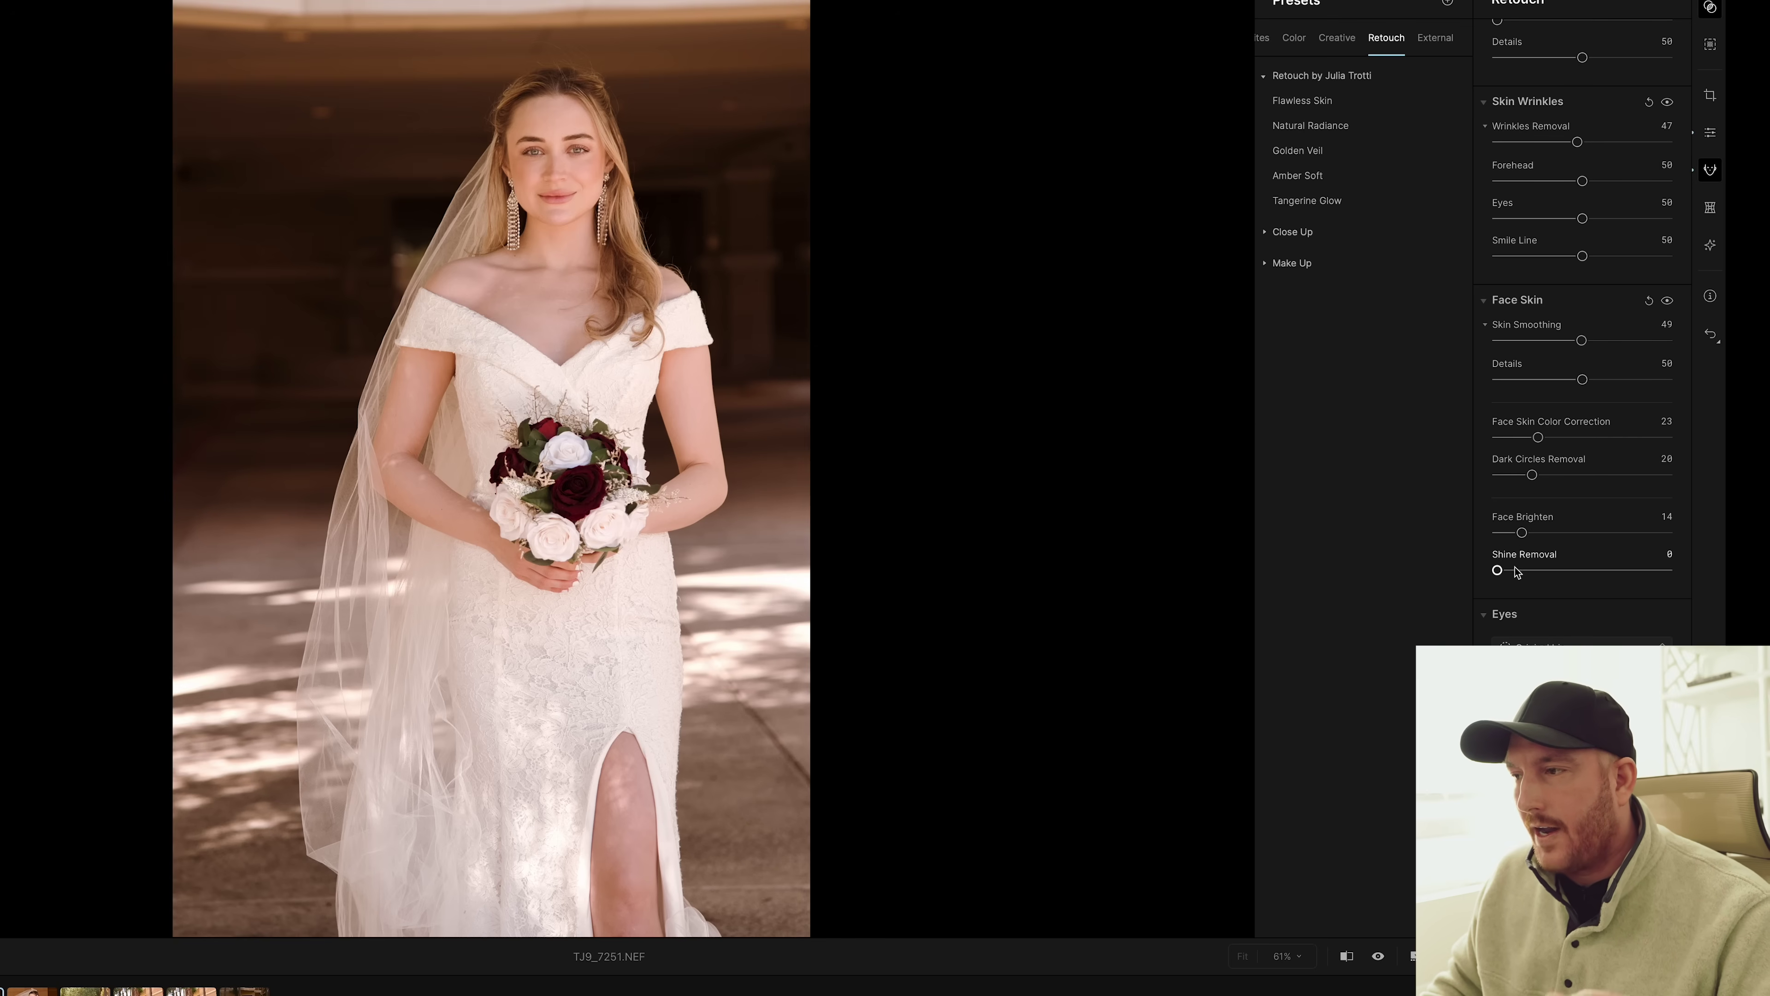
Enhance the eyes with Iris Flare at 14 and low amounts of Eye Whitening, Eye Enhancement and Redness Removal.
{"action": "scroll", "coordinate": [1534, 613], "scroll_direction": "down", "scroll_amount": 3}
{"action": "left_click_drag", "start_coordinate": [1498, 508], "coordinate": [1521, 508]}
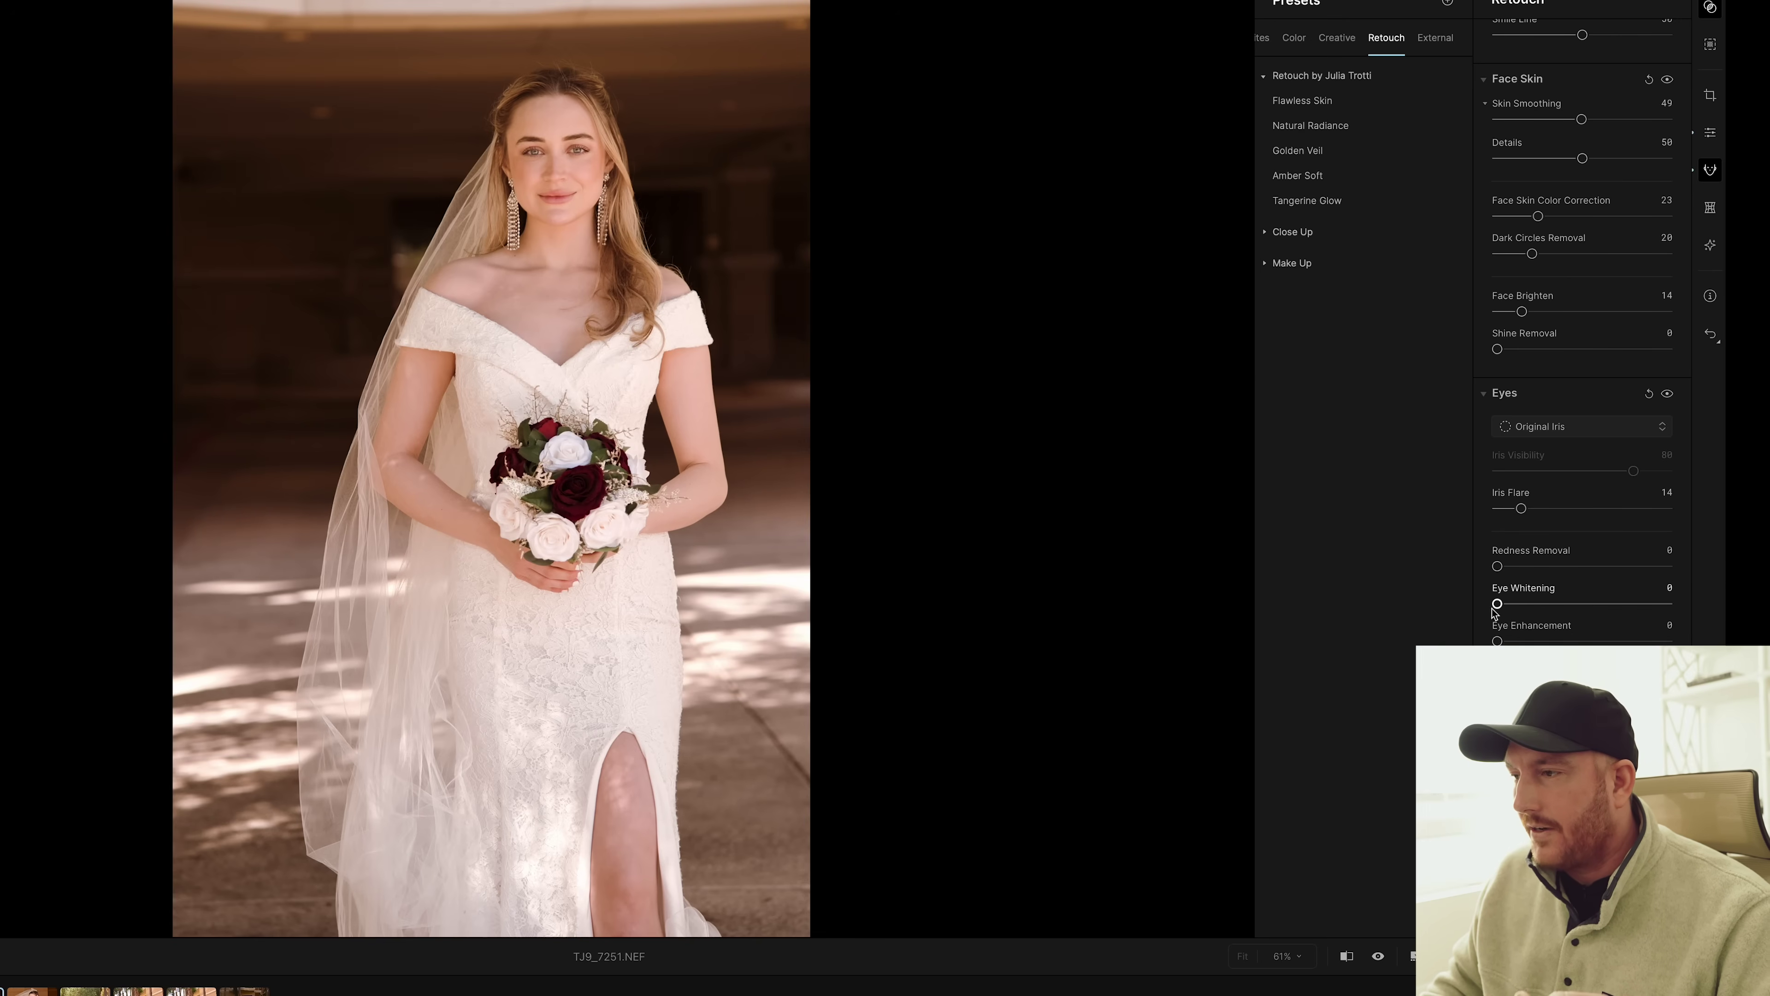
{"action": "left_click_drag", "start_coordinate": [1498, 610], "coordinate": [1640, 633]}
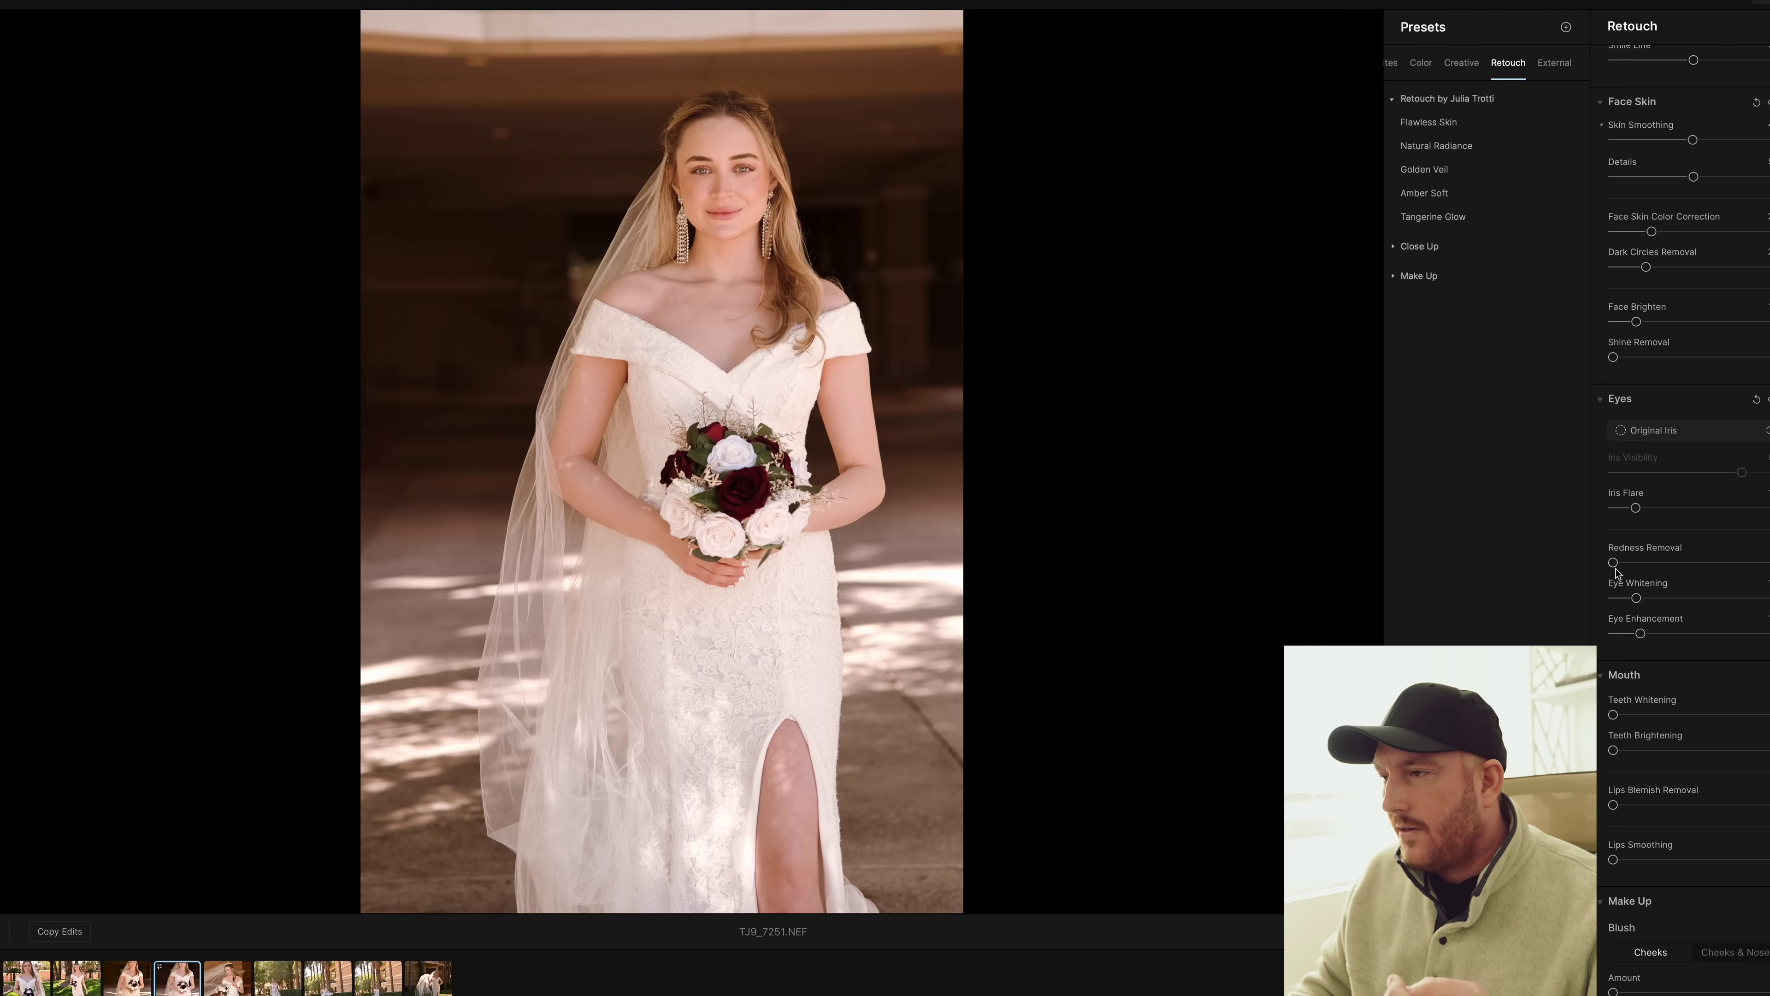
{"action": "left_click_drag", "start_coordinate": [1614, 563], "coordinate": [1625, 564]}
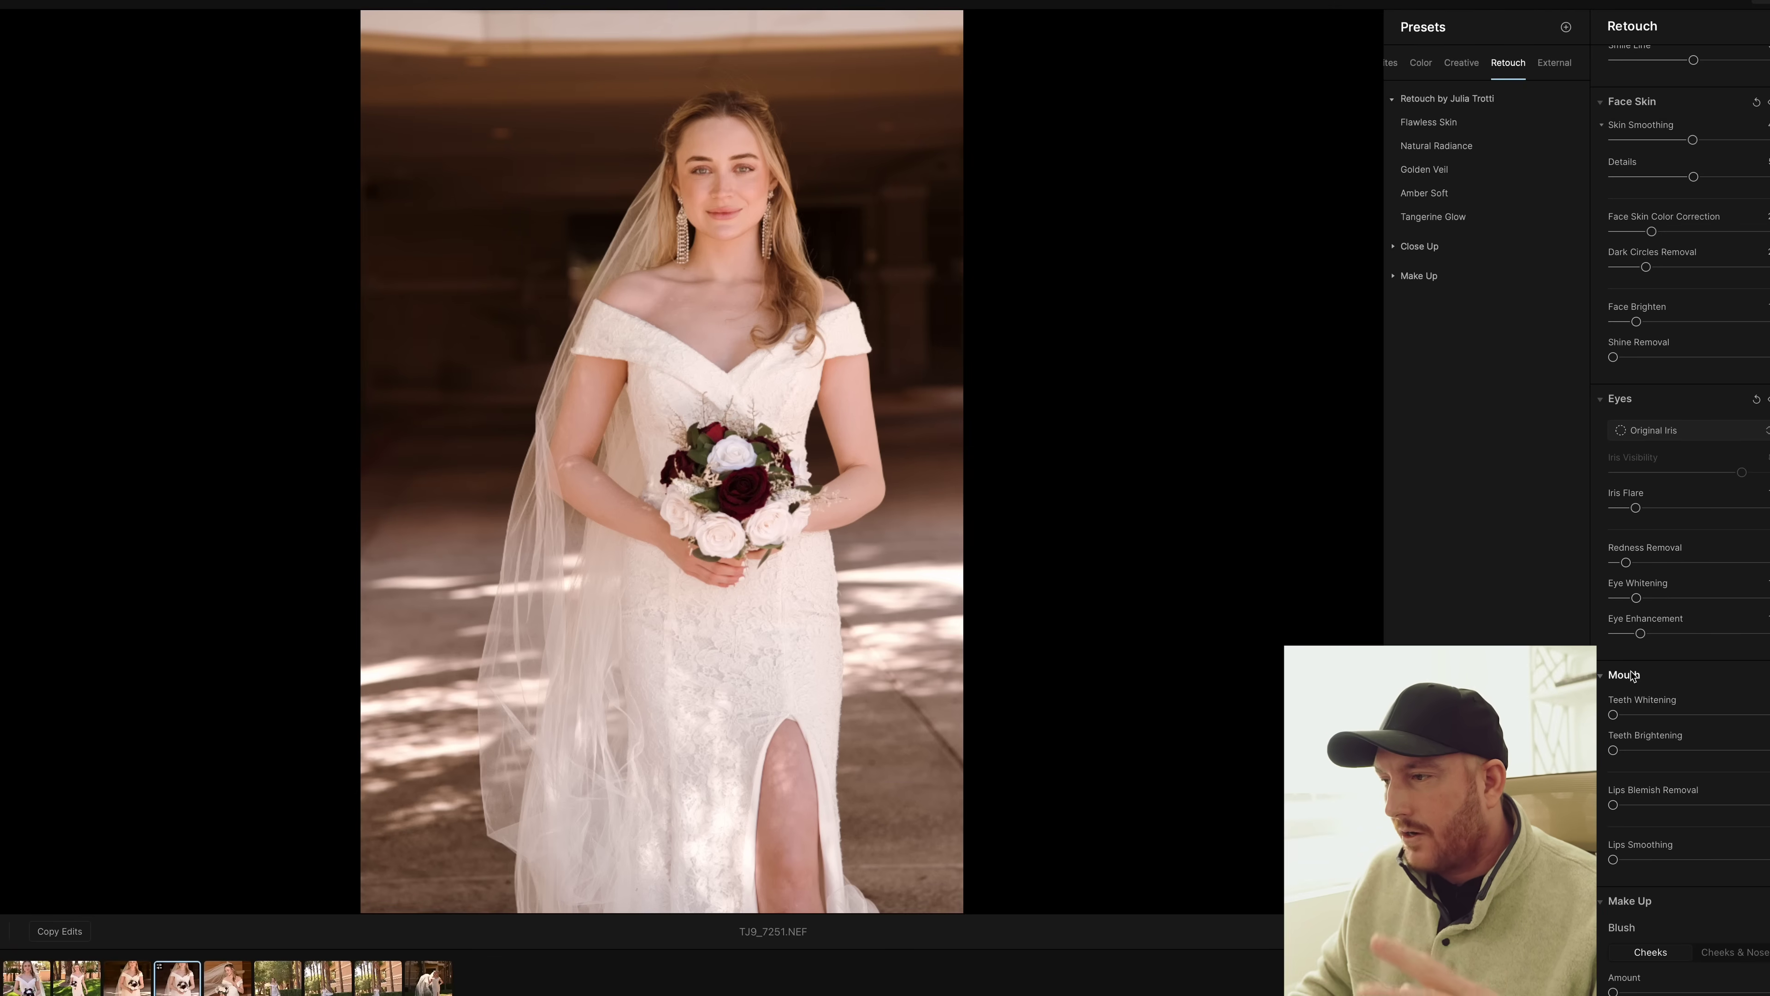
Retouch the mouth with modest amounts of Teeth Whitening, Teeth Brightening, Lips Blemish Removal and Lips Smoothing.
{"action": "scroll", "coordinate": [1641, 675], "scroll_direction": "down", "scroll_amount": 2}
{"action": "mouse_move", "coordinate": [1613, 583]}
{"action": "left_mouse_down"}
{"action": "mouse_move", "coordinate": [1640, 583]}
{"action": "mouse_move", "coordinate": [1643, 619]}
{"action": "left_mouse_up"}
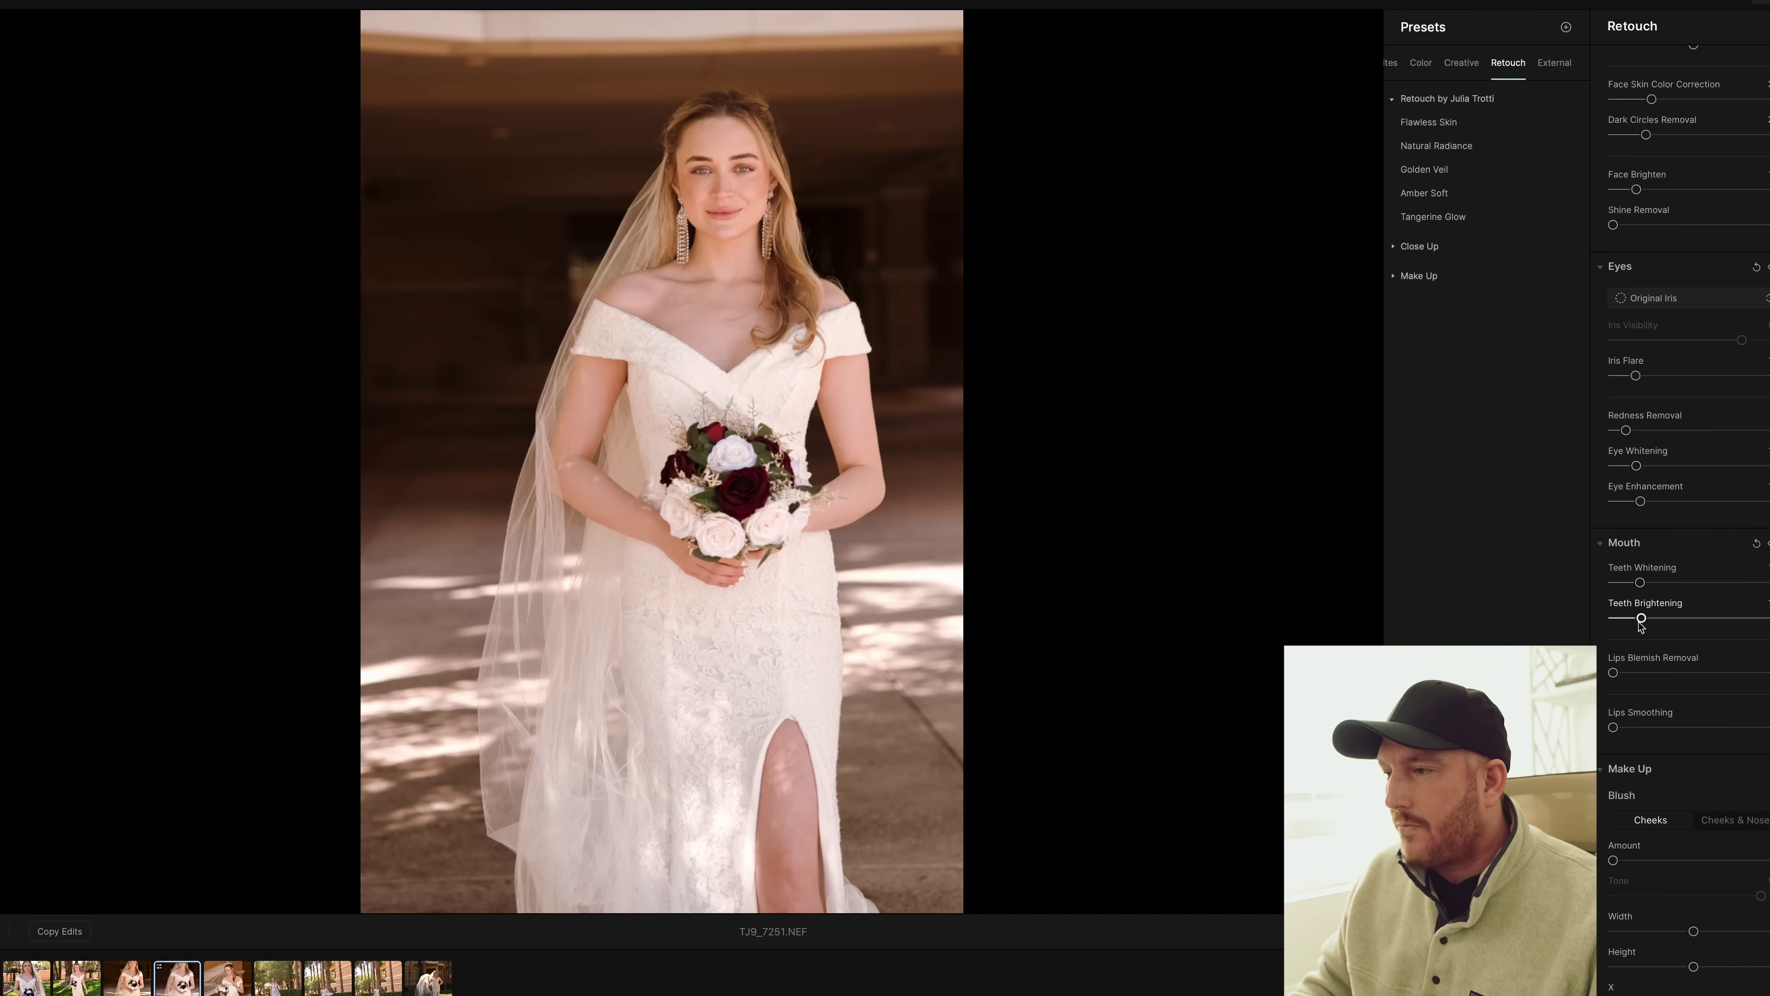
{"action": "left_click_drag", "start_coordinate": [1614, 672], "coordinate": [1644, 673]}
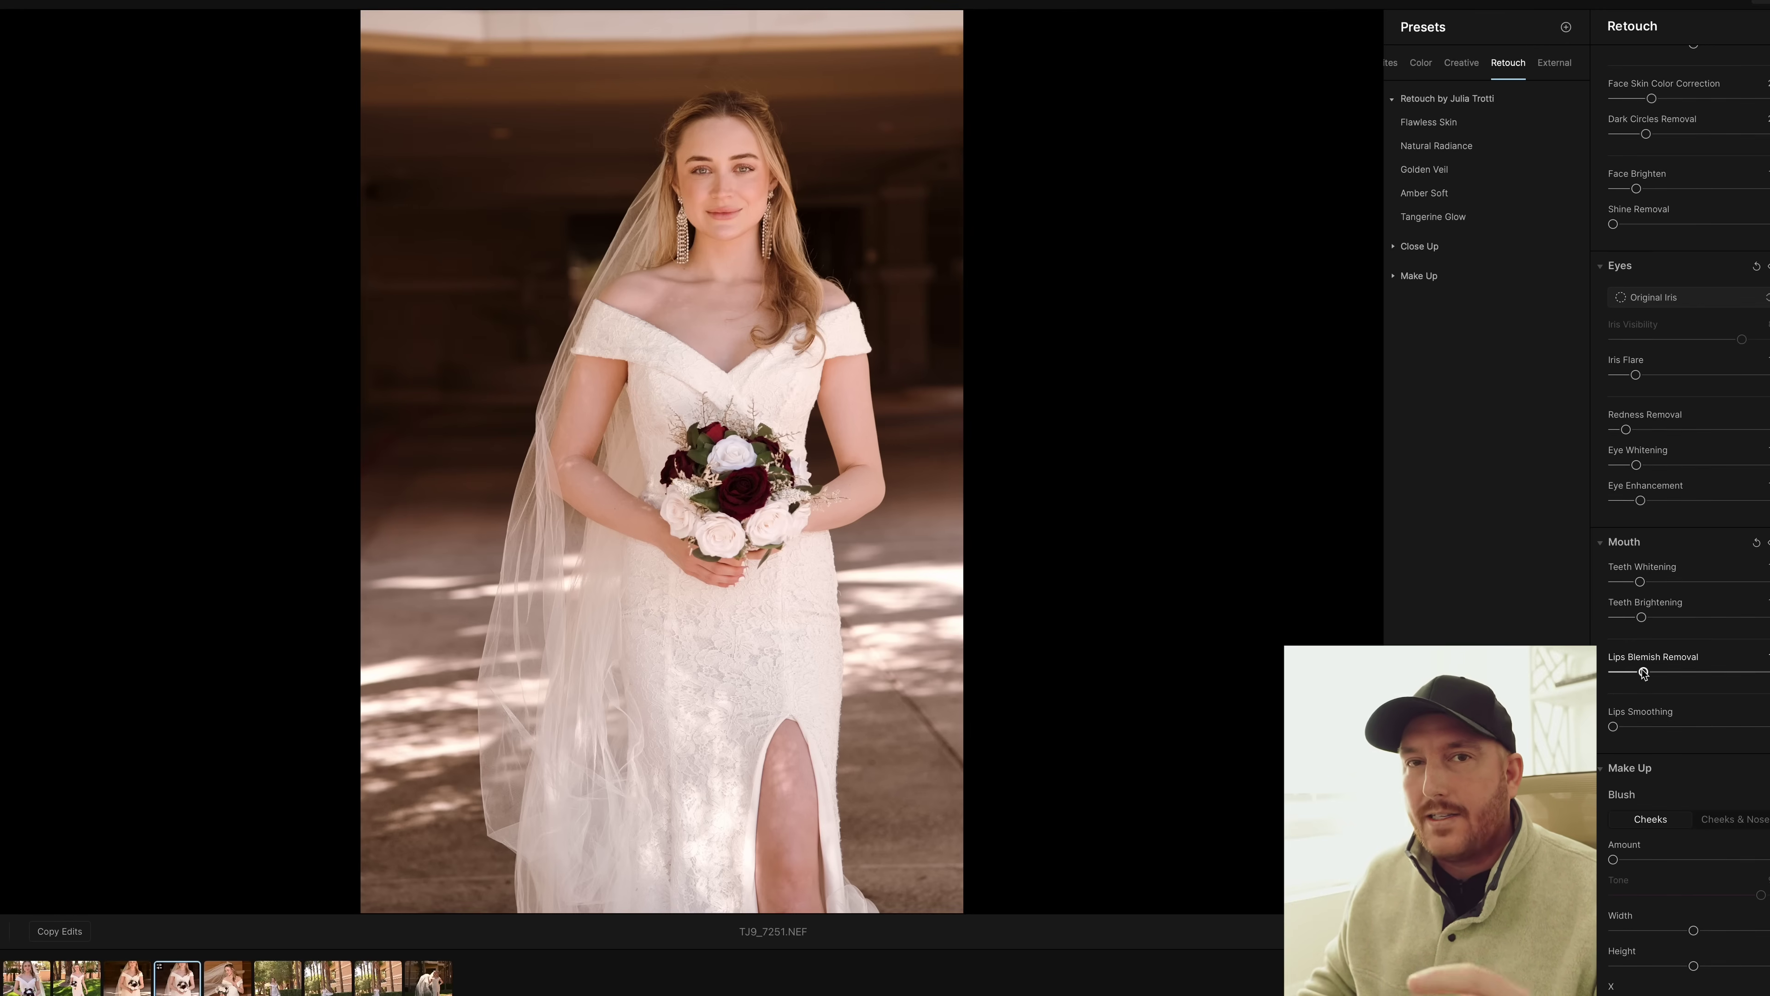
{"action": "scroll", "coordinate": [1644, 673], "scroll_direction": "down", "scroll_amount": 1}
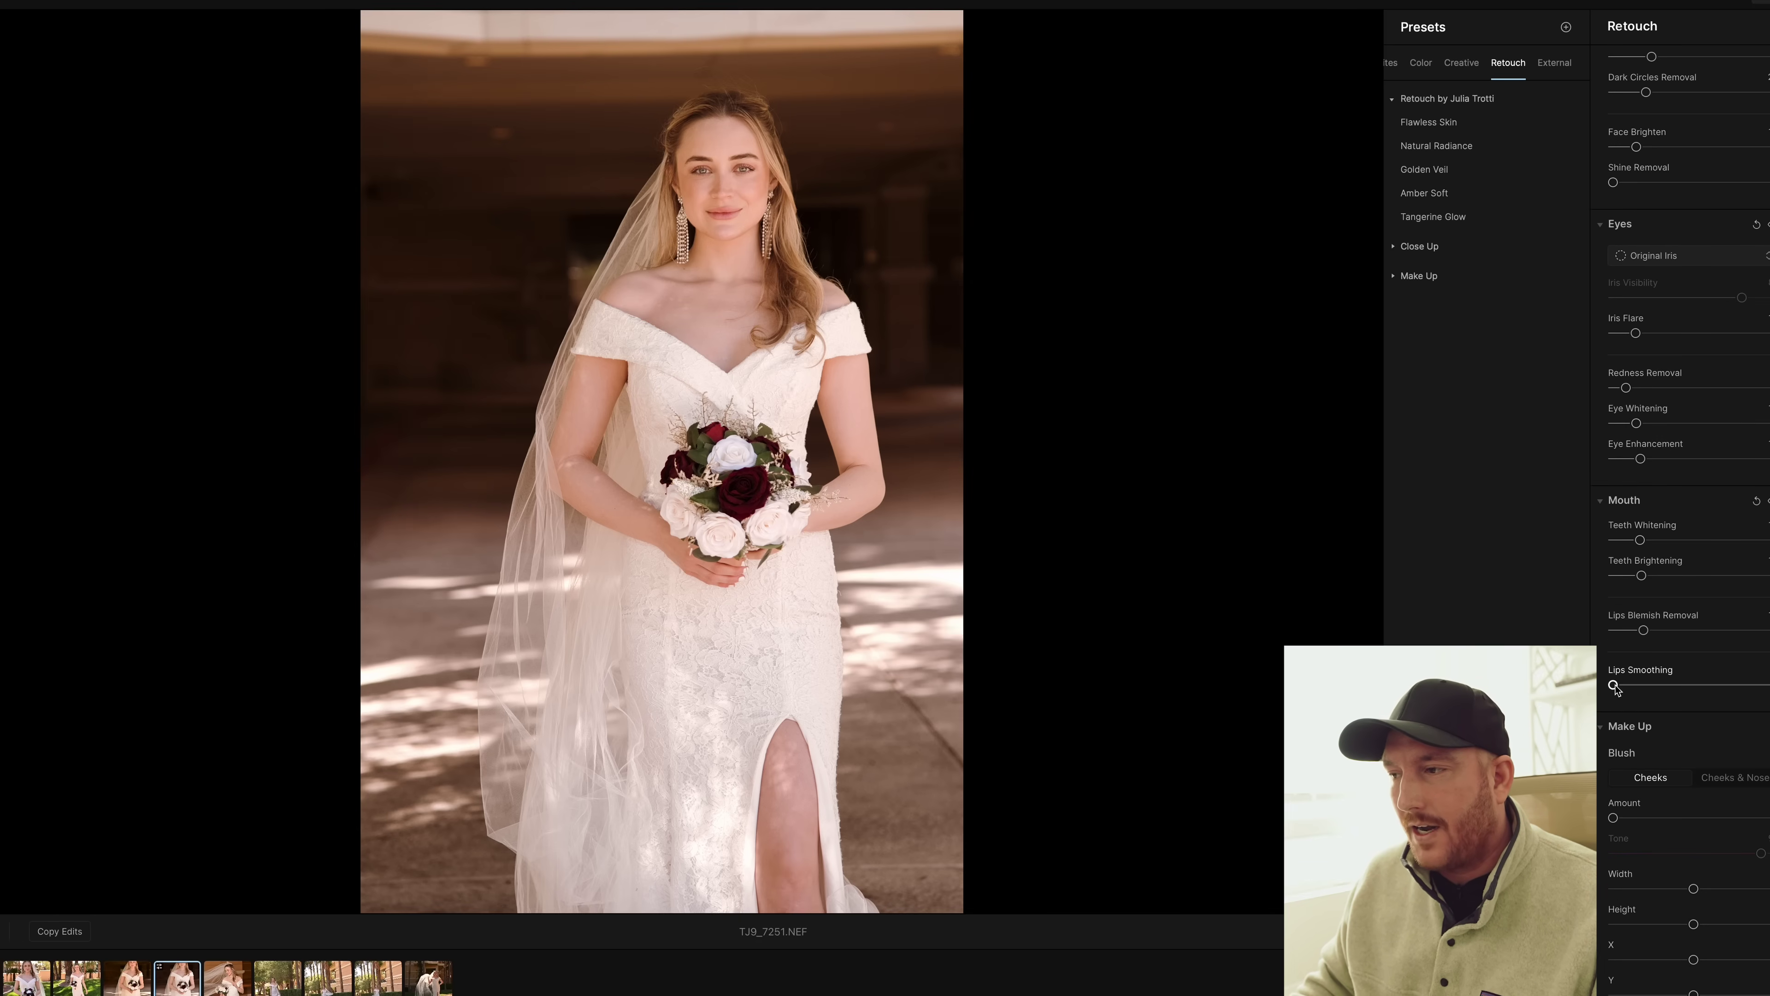
{"action": "left_click_drag", "start_coordinate": [1616, 689], "coordinate": [1649, 686]}
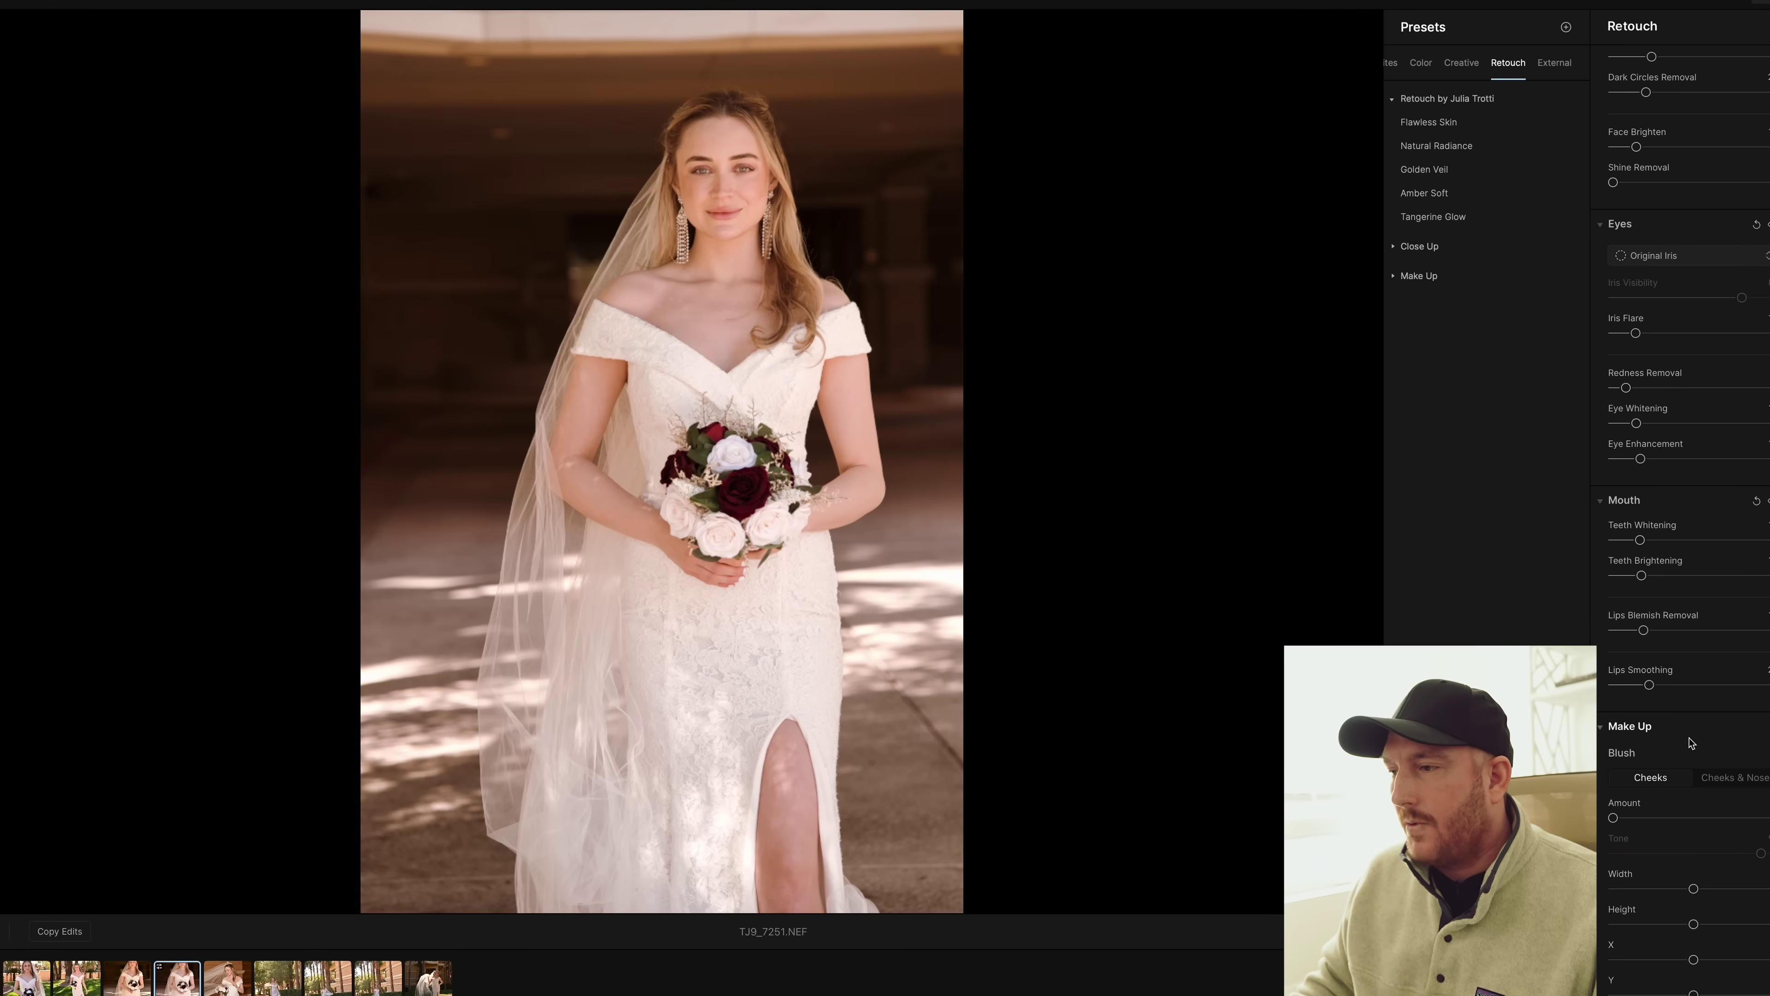
Look over the Make Up retouch settings and try the People category filters.
{"action": "scroll", "coordinate": [1663, 108], "scroll_direction": "down", "scroll_amount": 8}
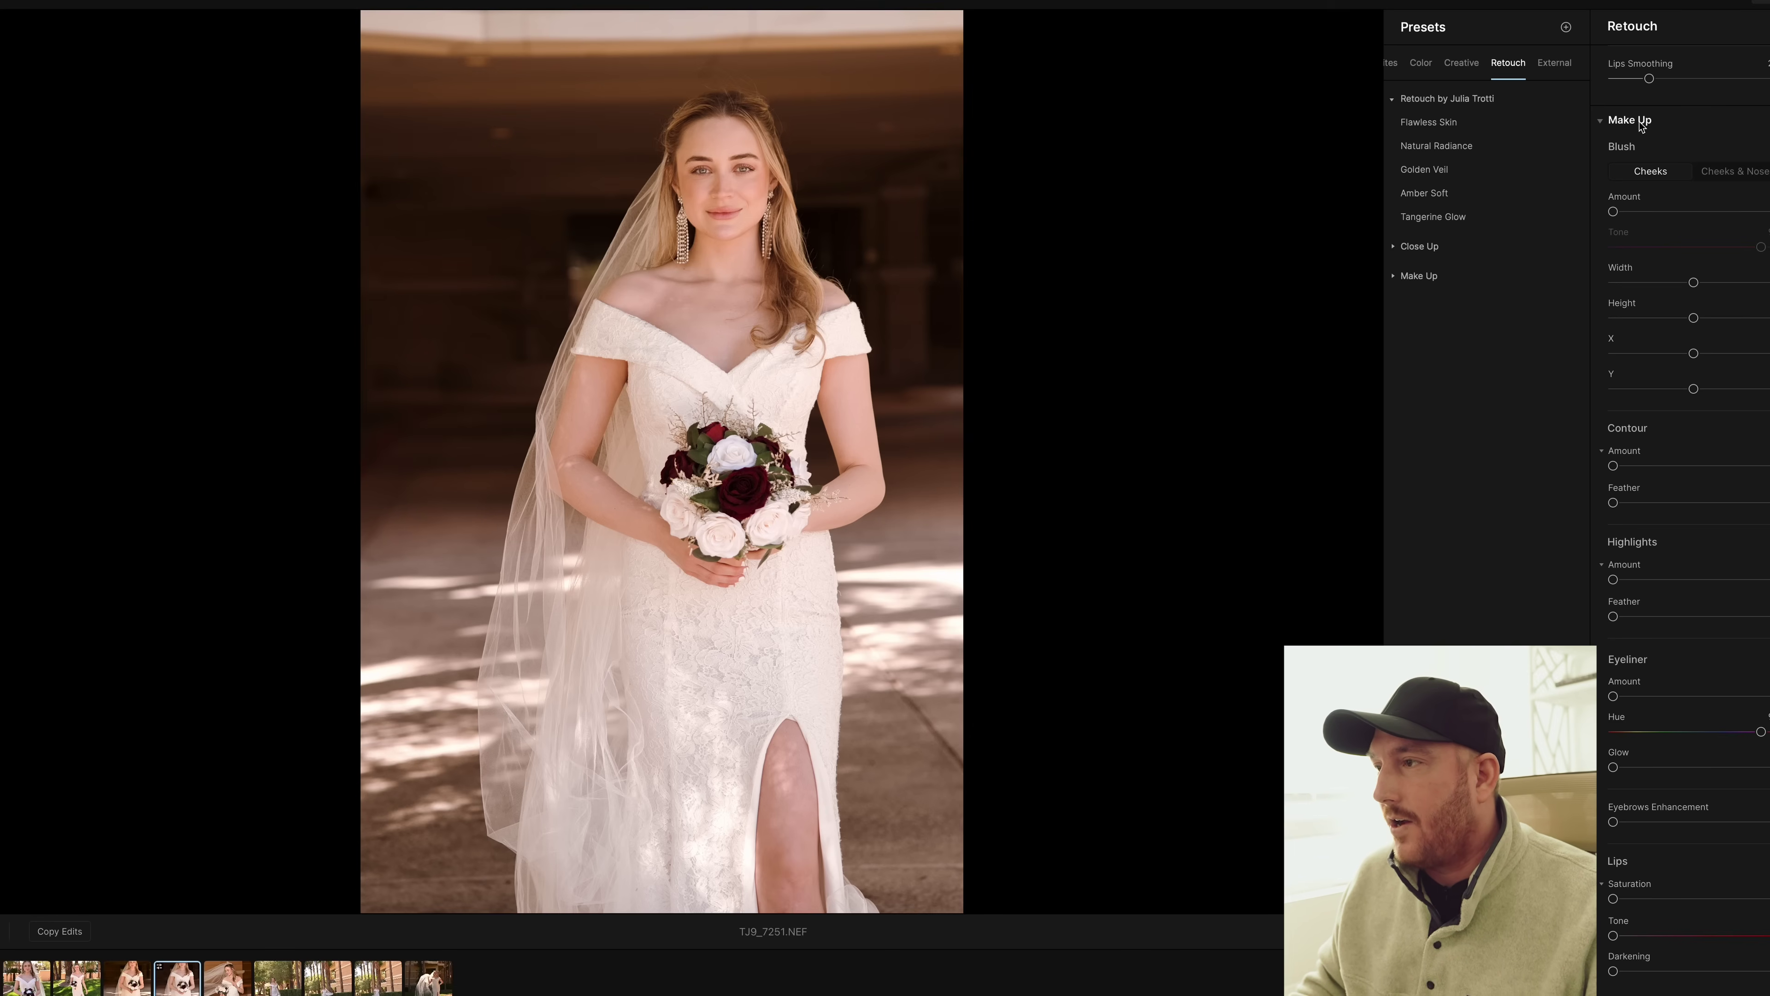
{"action": "scroll", "coordinate": [1642, 126], "scroll_direction": "up", "scroll_amount": 10}
{"action": "left_click", "coordinate": [1663, 94]}
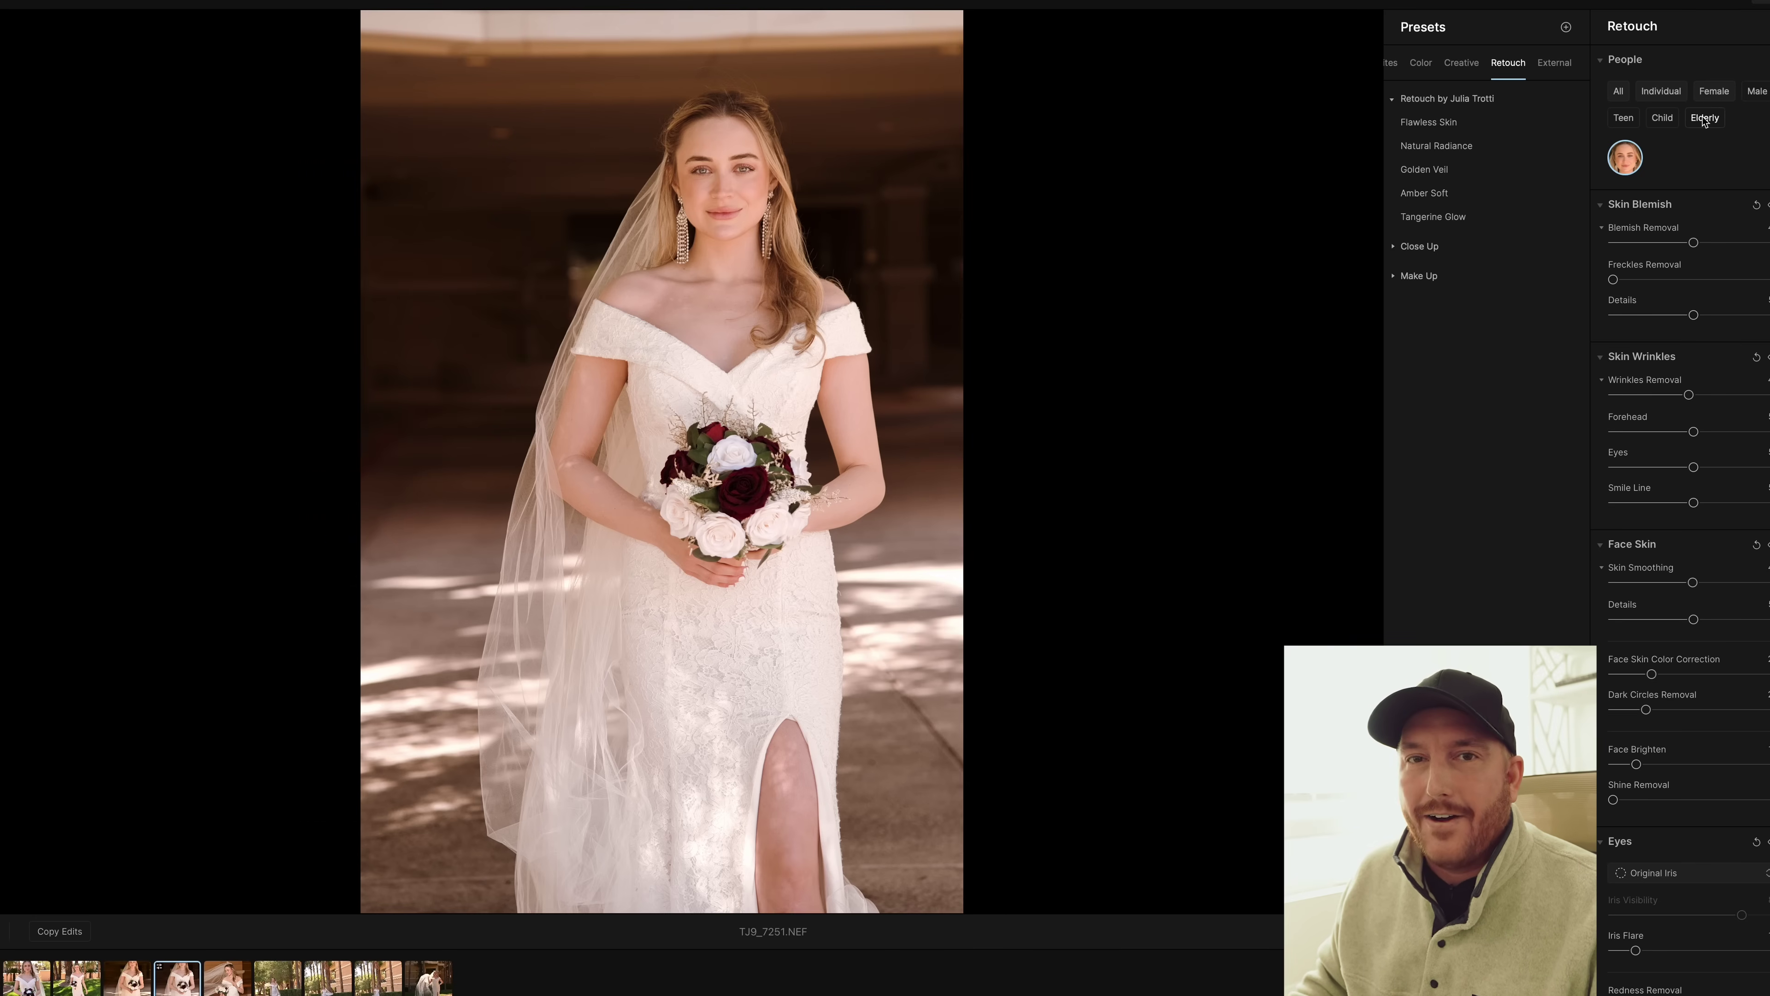
{"action": "left_click", "coordinate": [1662, 126]}
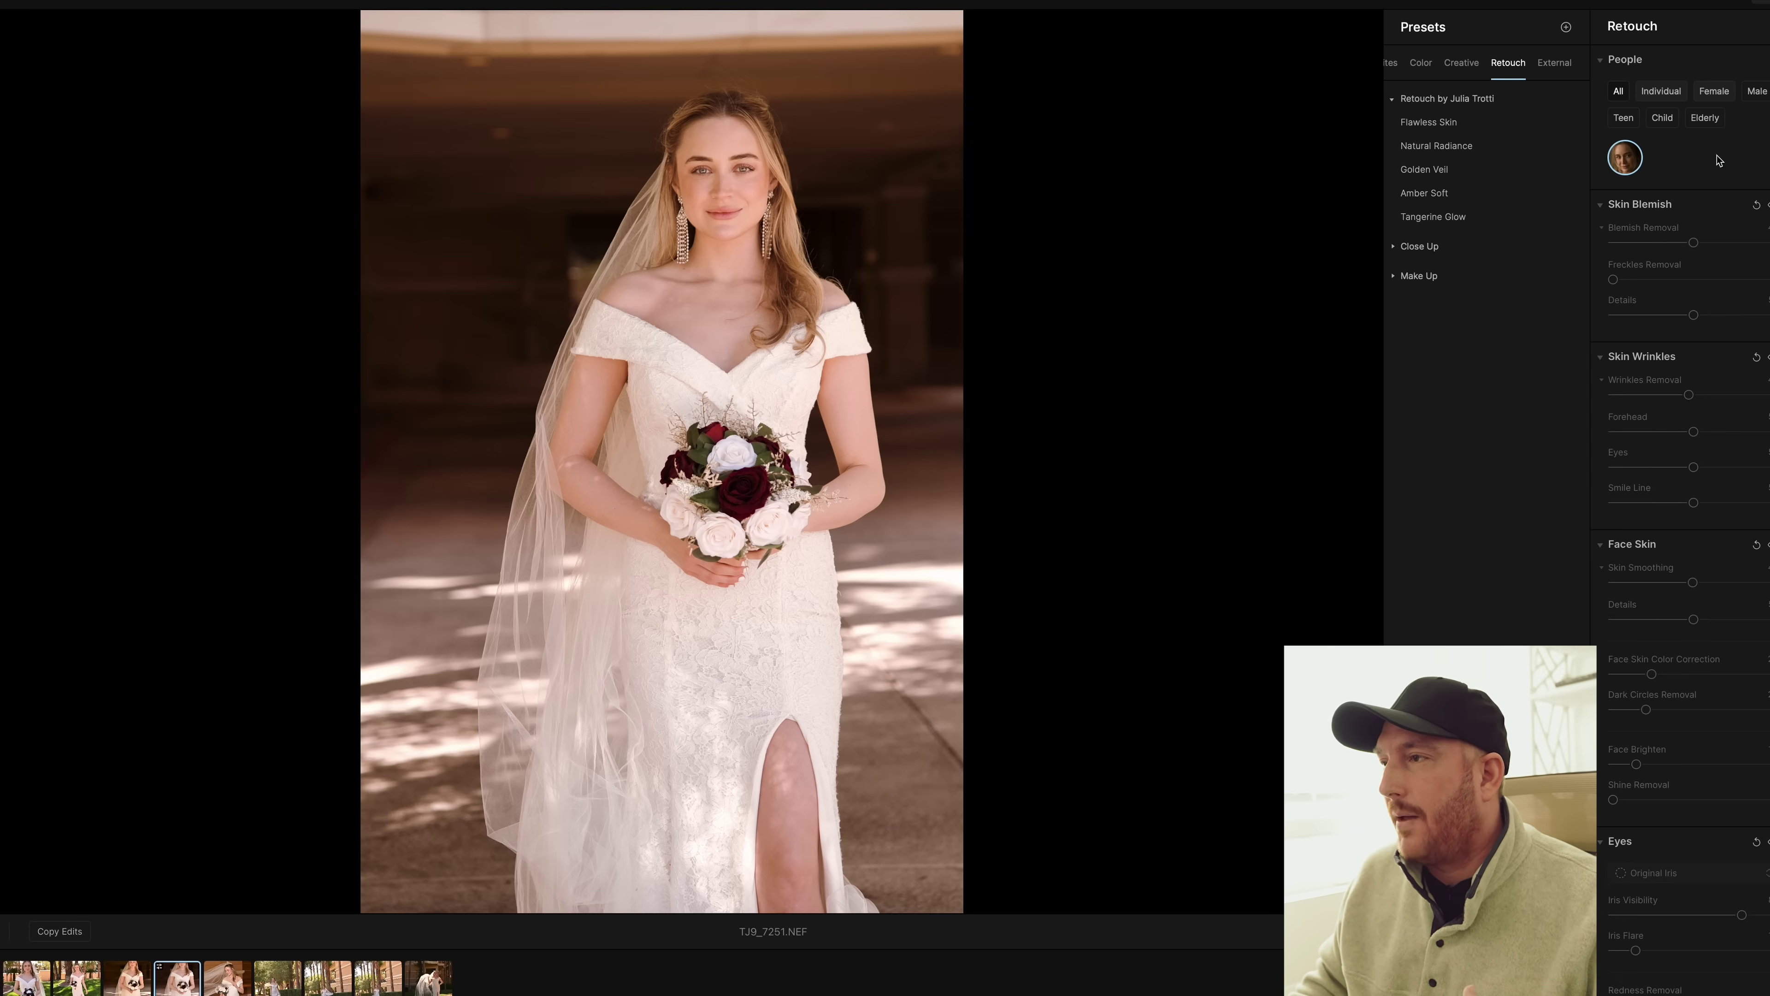
{"action": "scroll", "coordinate": [1652, 189], "scroll_direction": "down", "scroll_amount": 1}
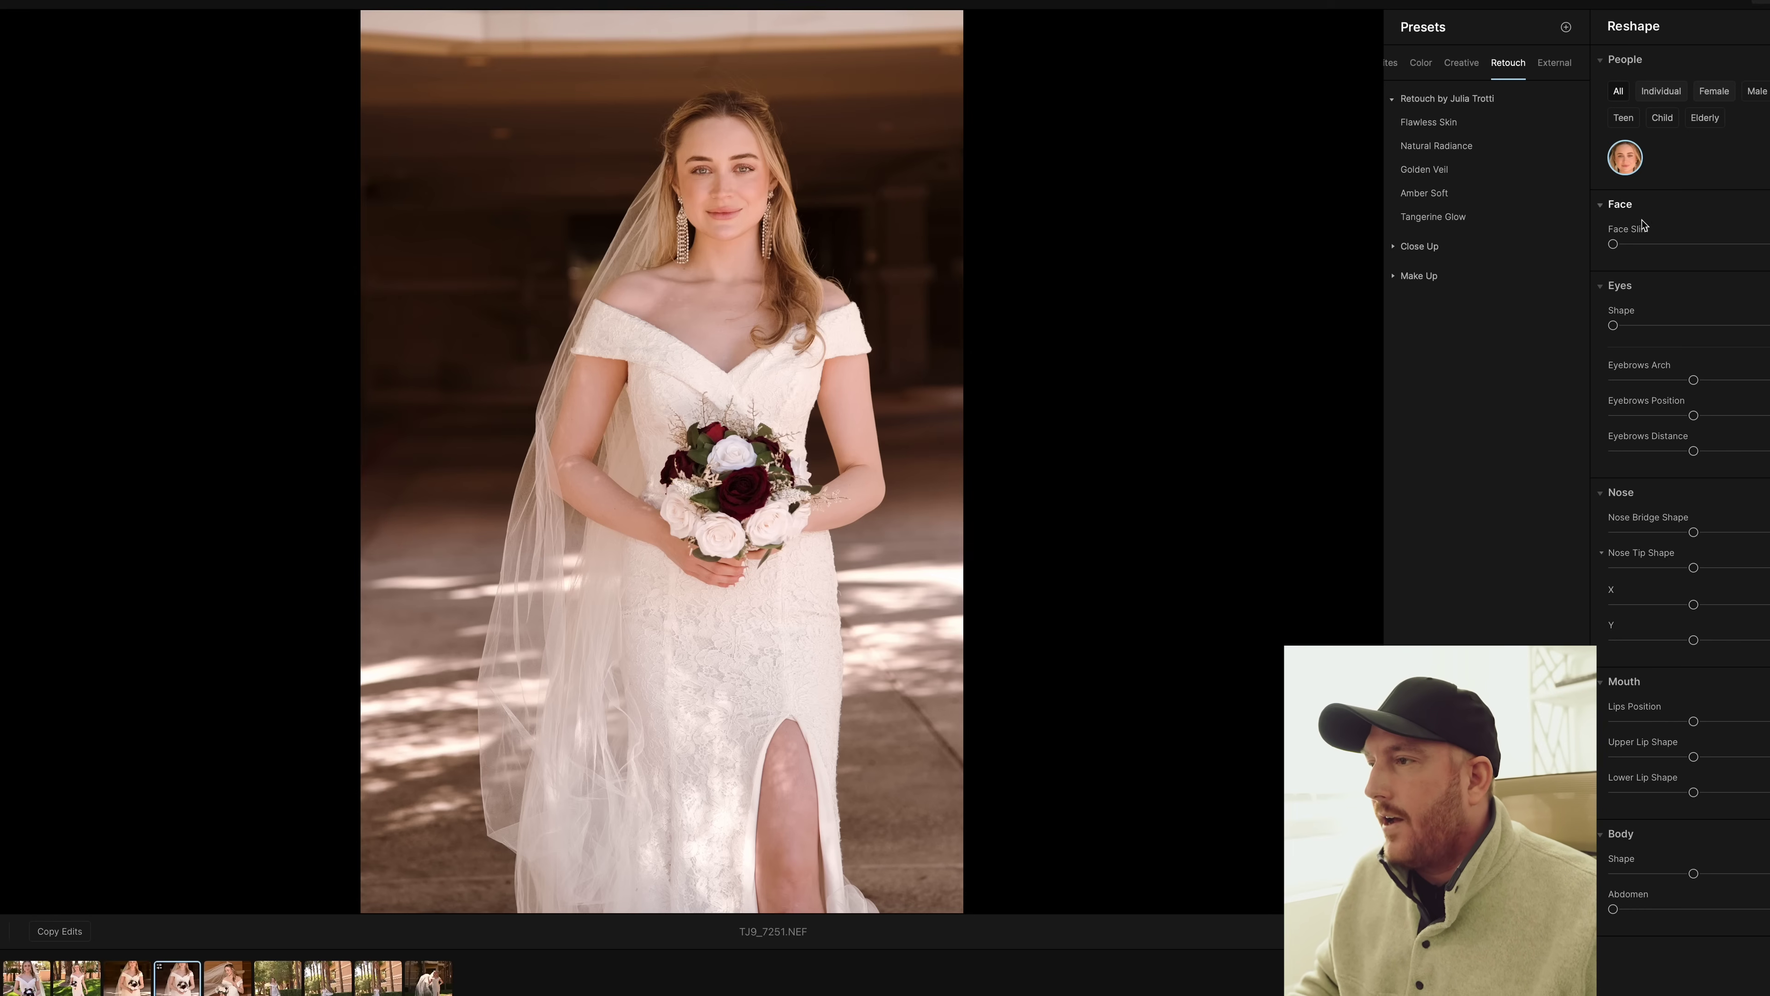
Try a slight Face Slim on the bride and reset it, and compare the portrait before and after.
{"action": "mouse_move", "coordinate": [1614, 244]}
{"action": "left_mouse_down"}
{"action": "mouse_move", "coordinate": [1664, 244]}
{"action": "mouse_move", "coordinate": [1591, 244]}
{"action": "left_mouse_up"}
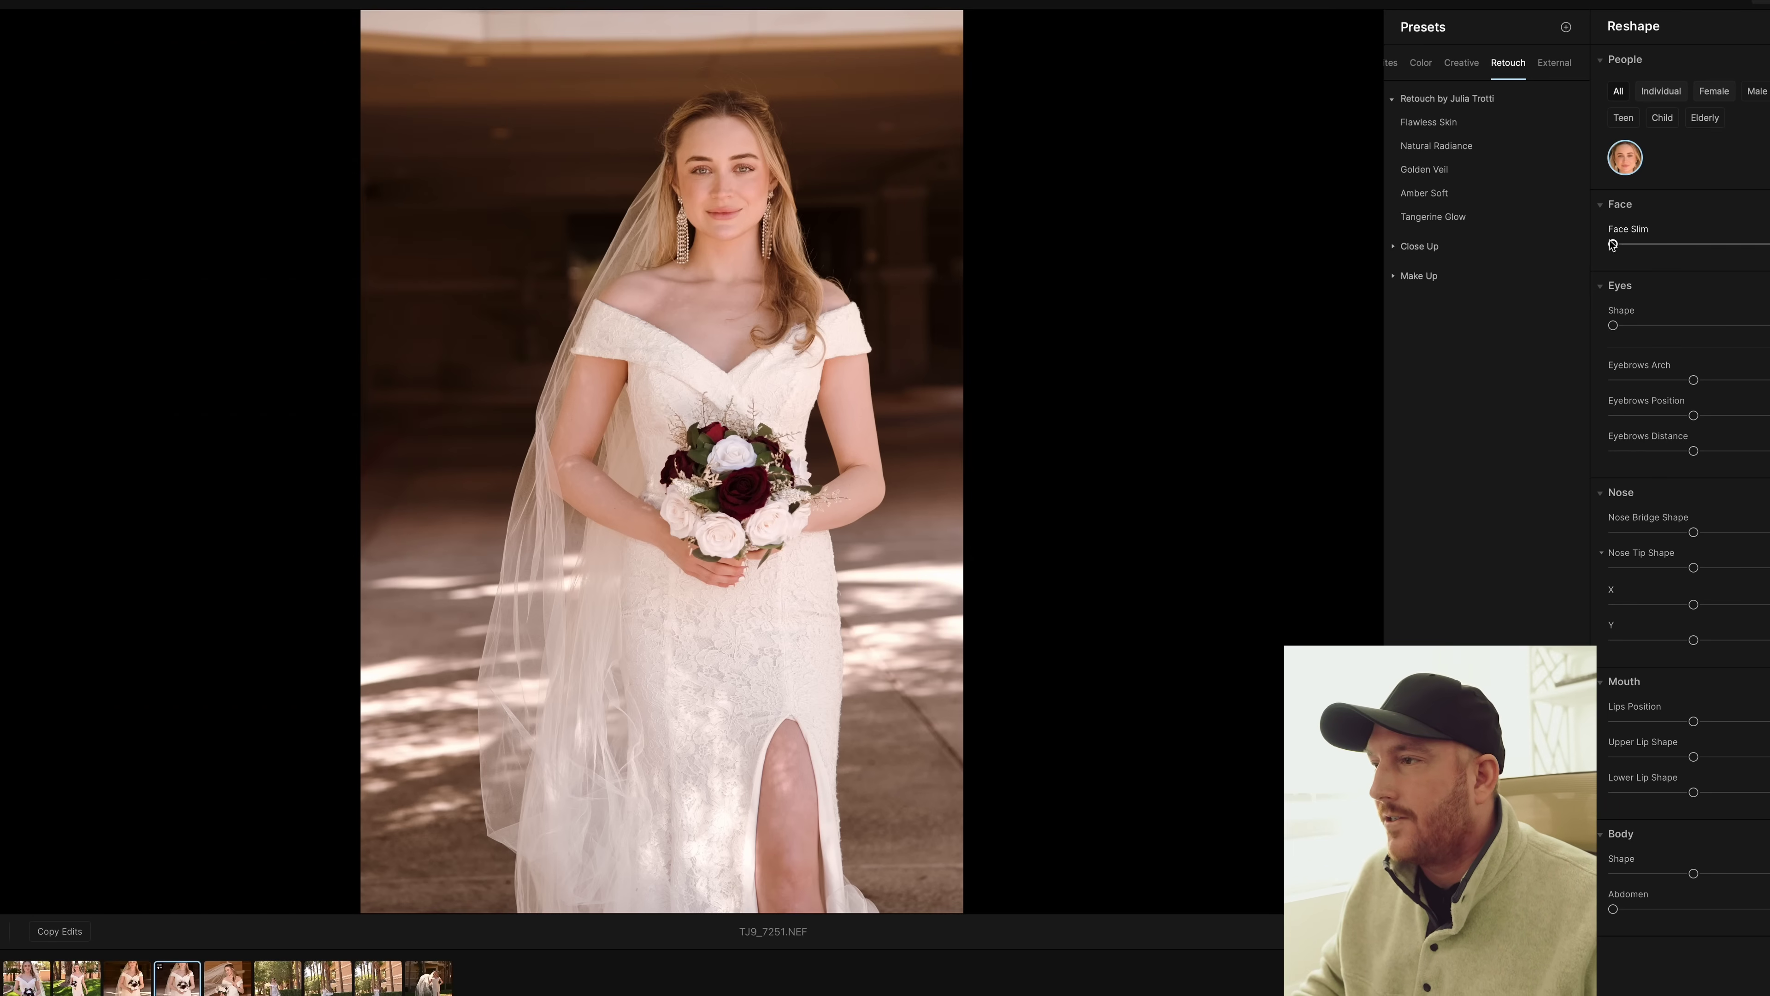
{"action": "left_click_drag", "start_coordinate": [1613, 244], "coordinate": [1621, 247]}
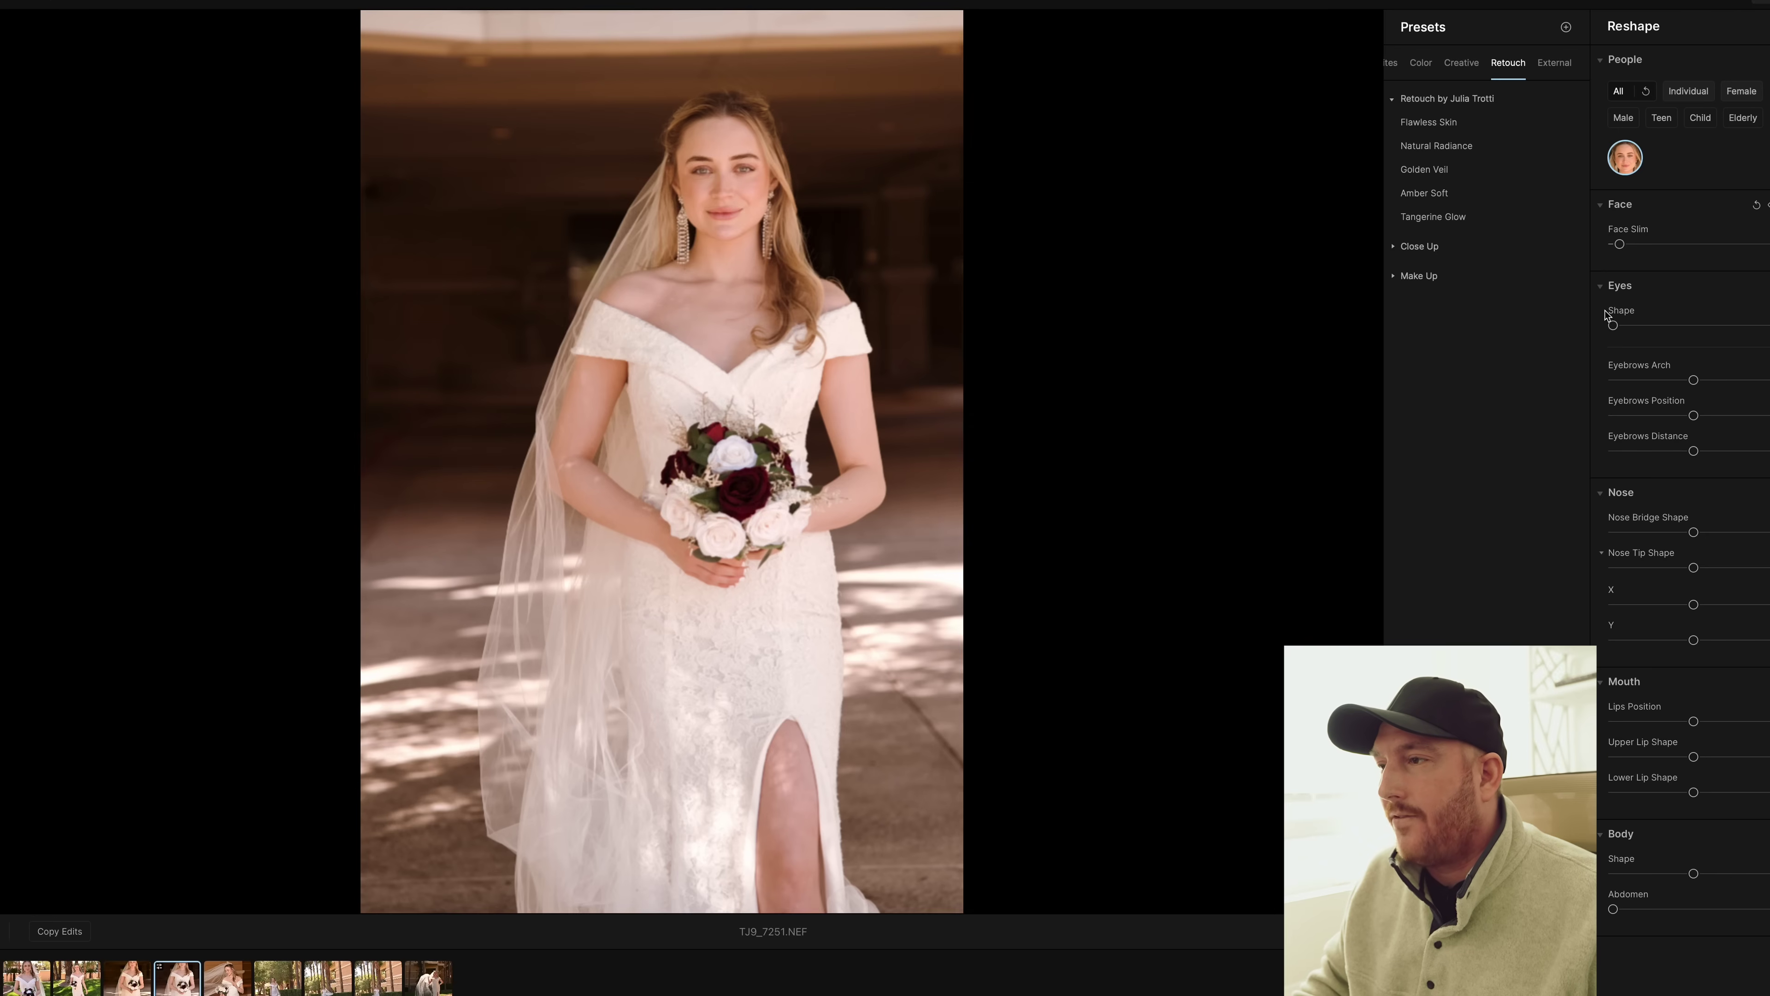
{"action": "double_click", "coordinate": [1619, 245]}
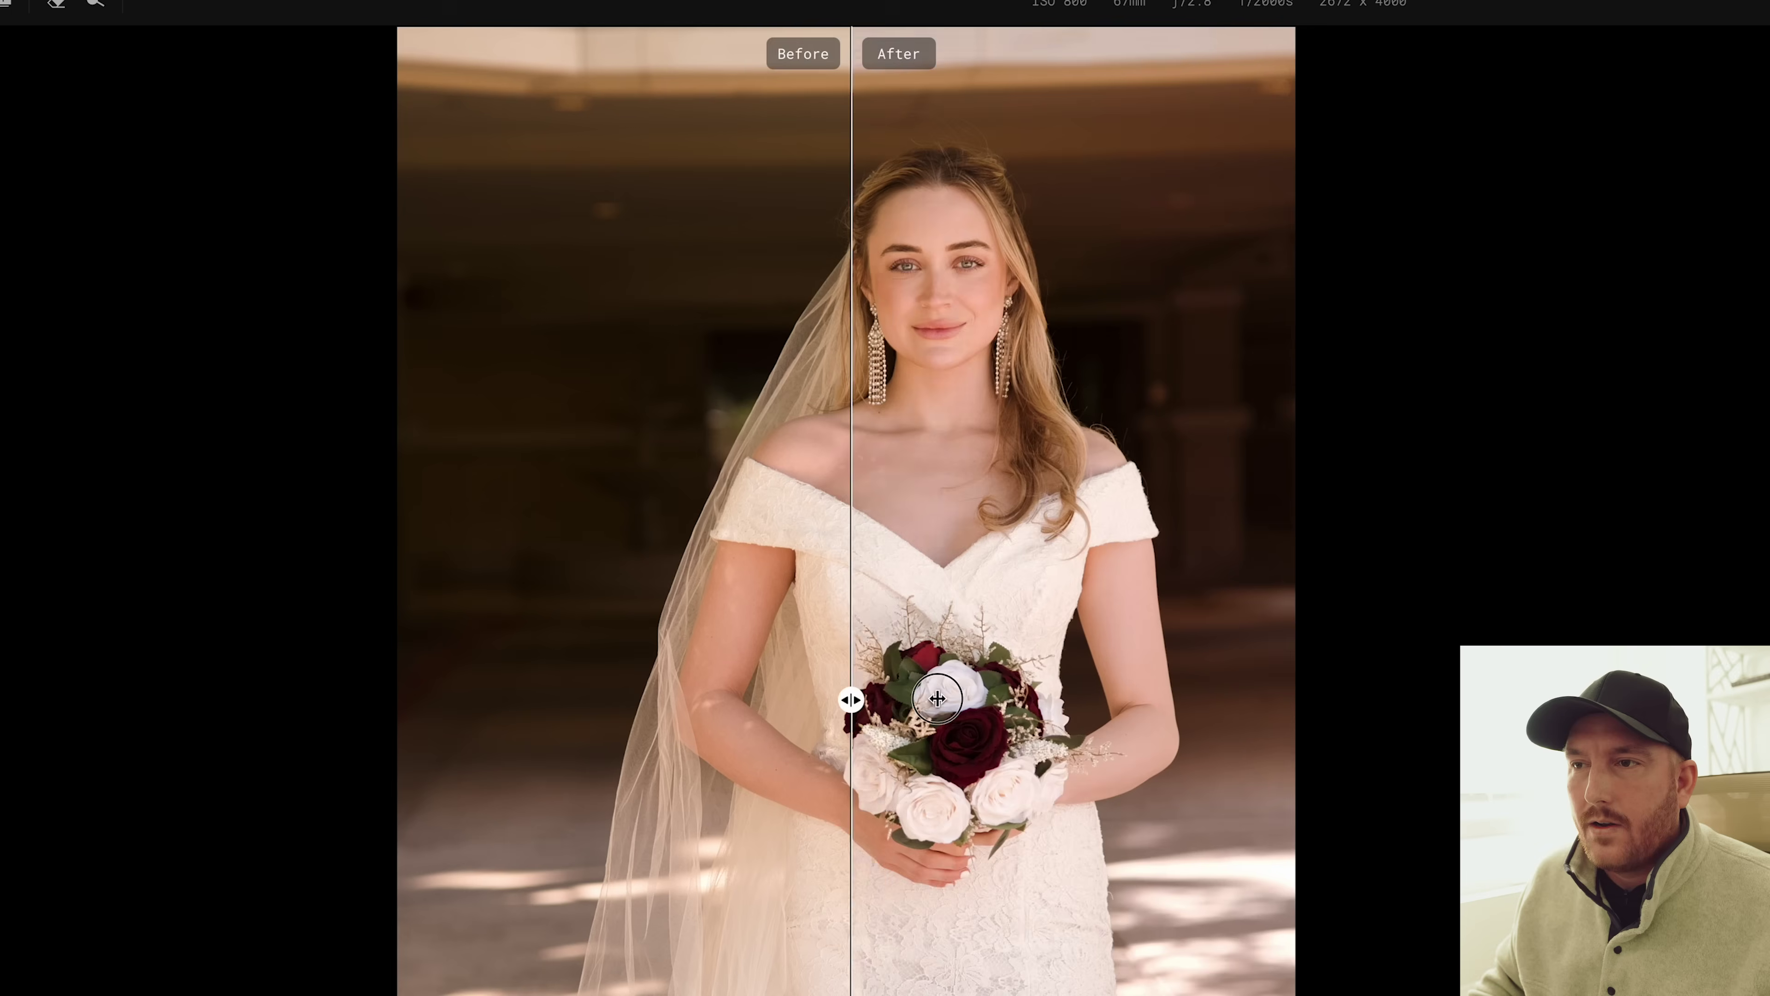
{"action": "left_click_drag", "start_coordinate": [937, 698], "coordinate": [625, 711]}
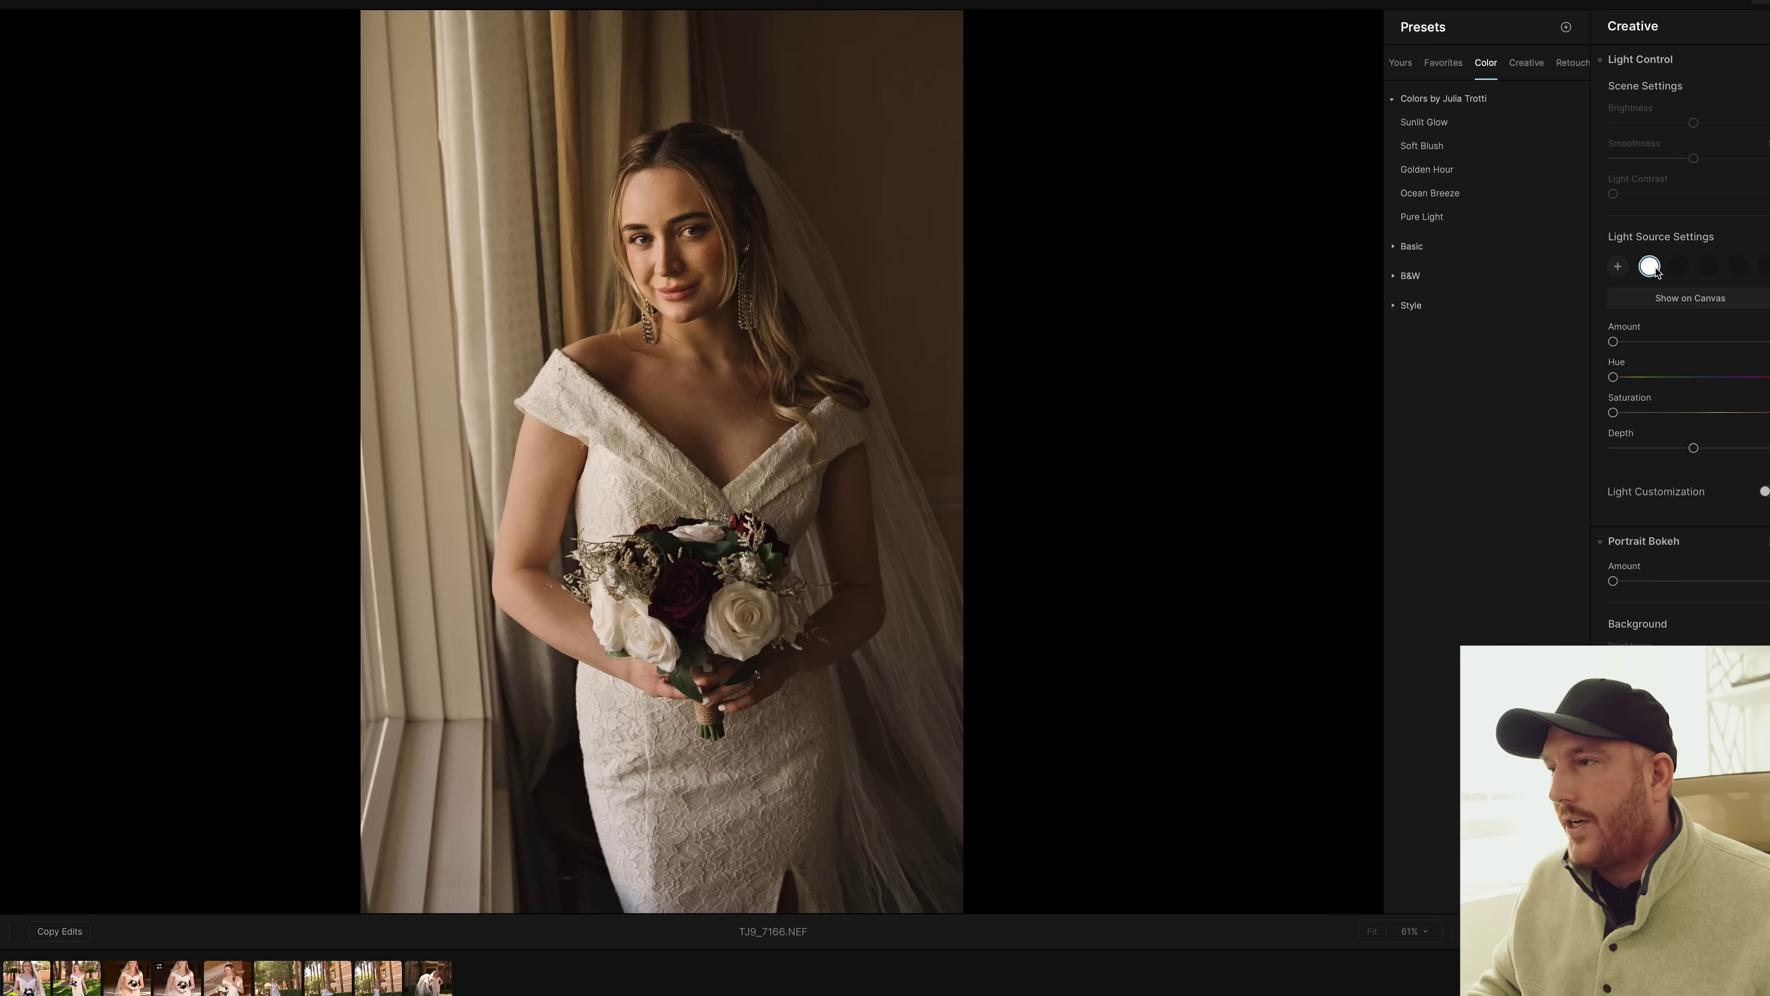
Show the light source on photo TJ9_7166.NEF, place it in the background beside the bride's head, and raise its Amount.
{"action": "left_click", "coordinate": [1670, 298]}
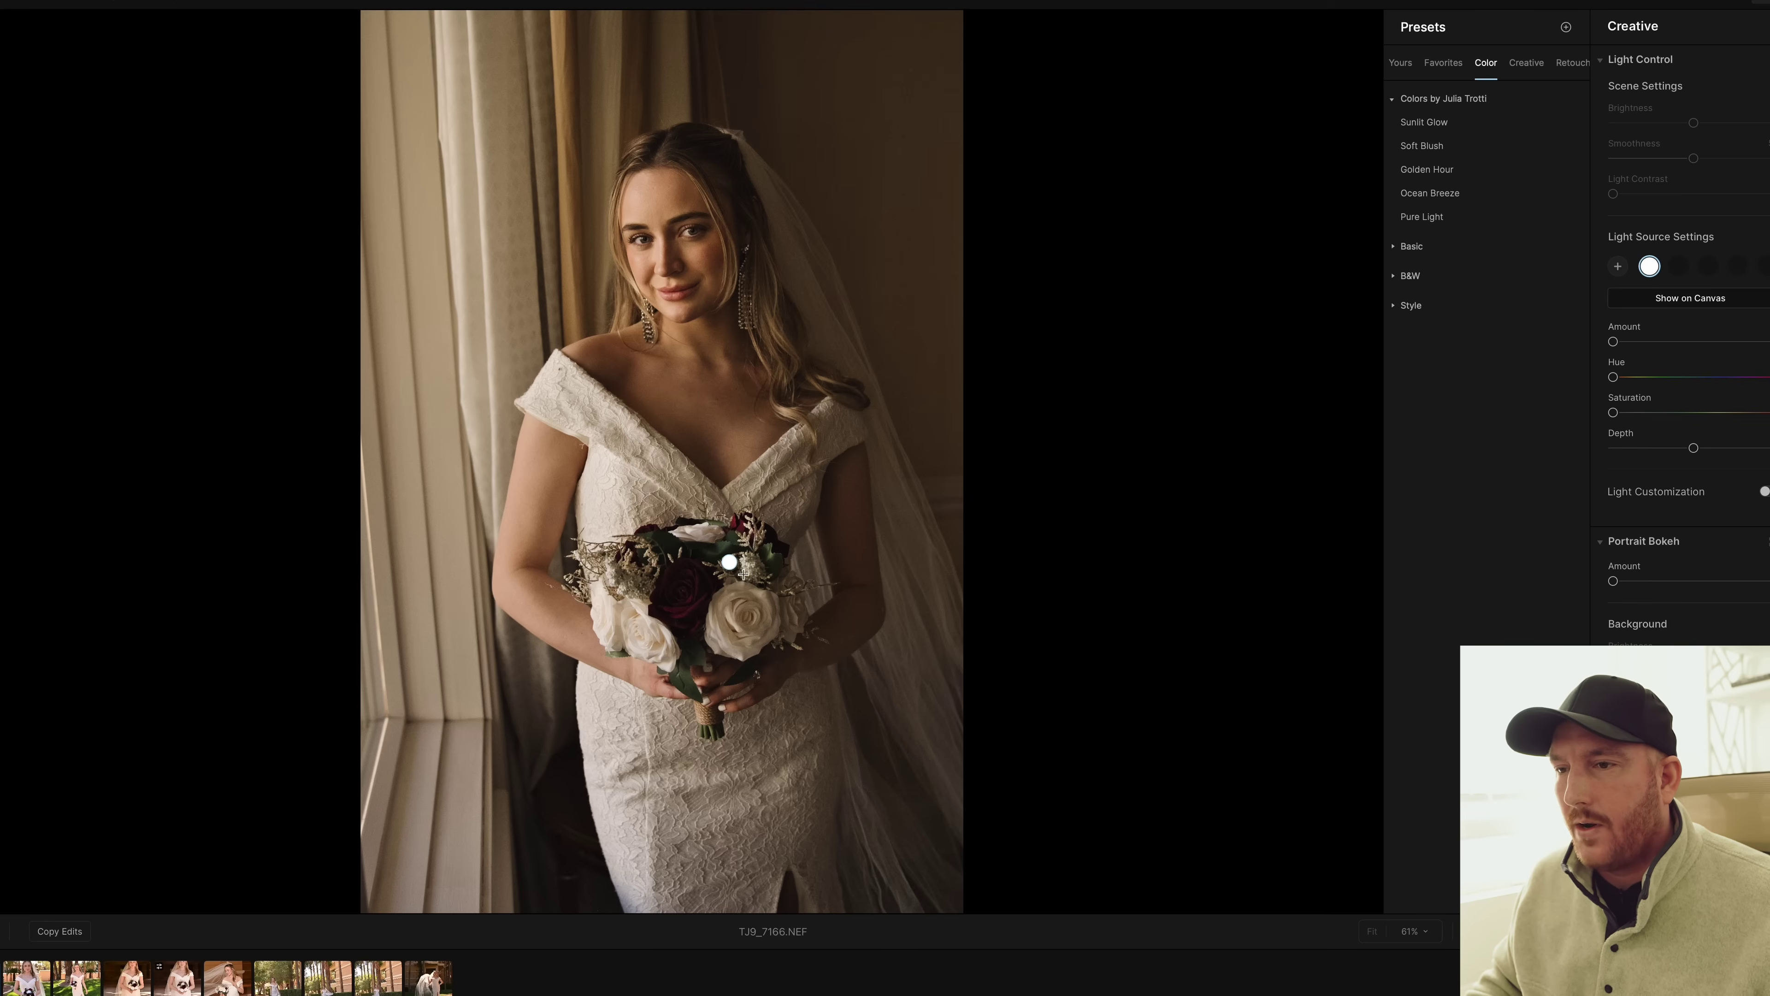
{"action": "left_click_drag", "start_coordinate": [730, 564], "coordinate": [905, 281]}
{"action": "left_click_drag", "start_coordinate": [1613, 341], "coordinate": [1707, 341]}
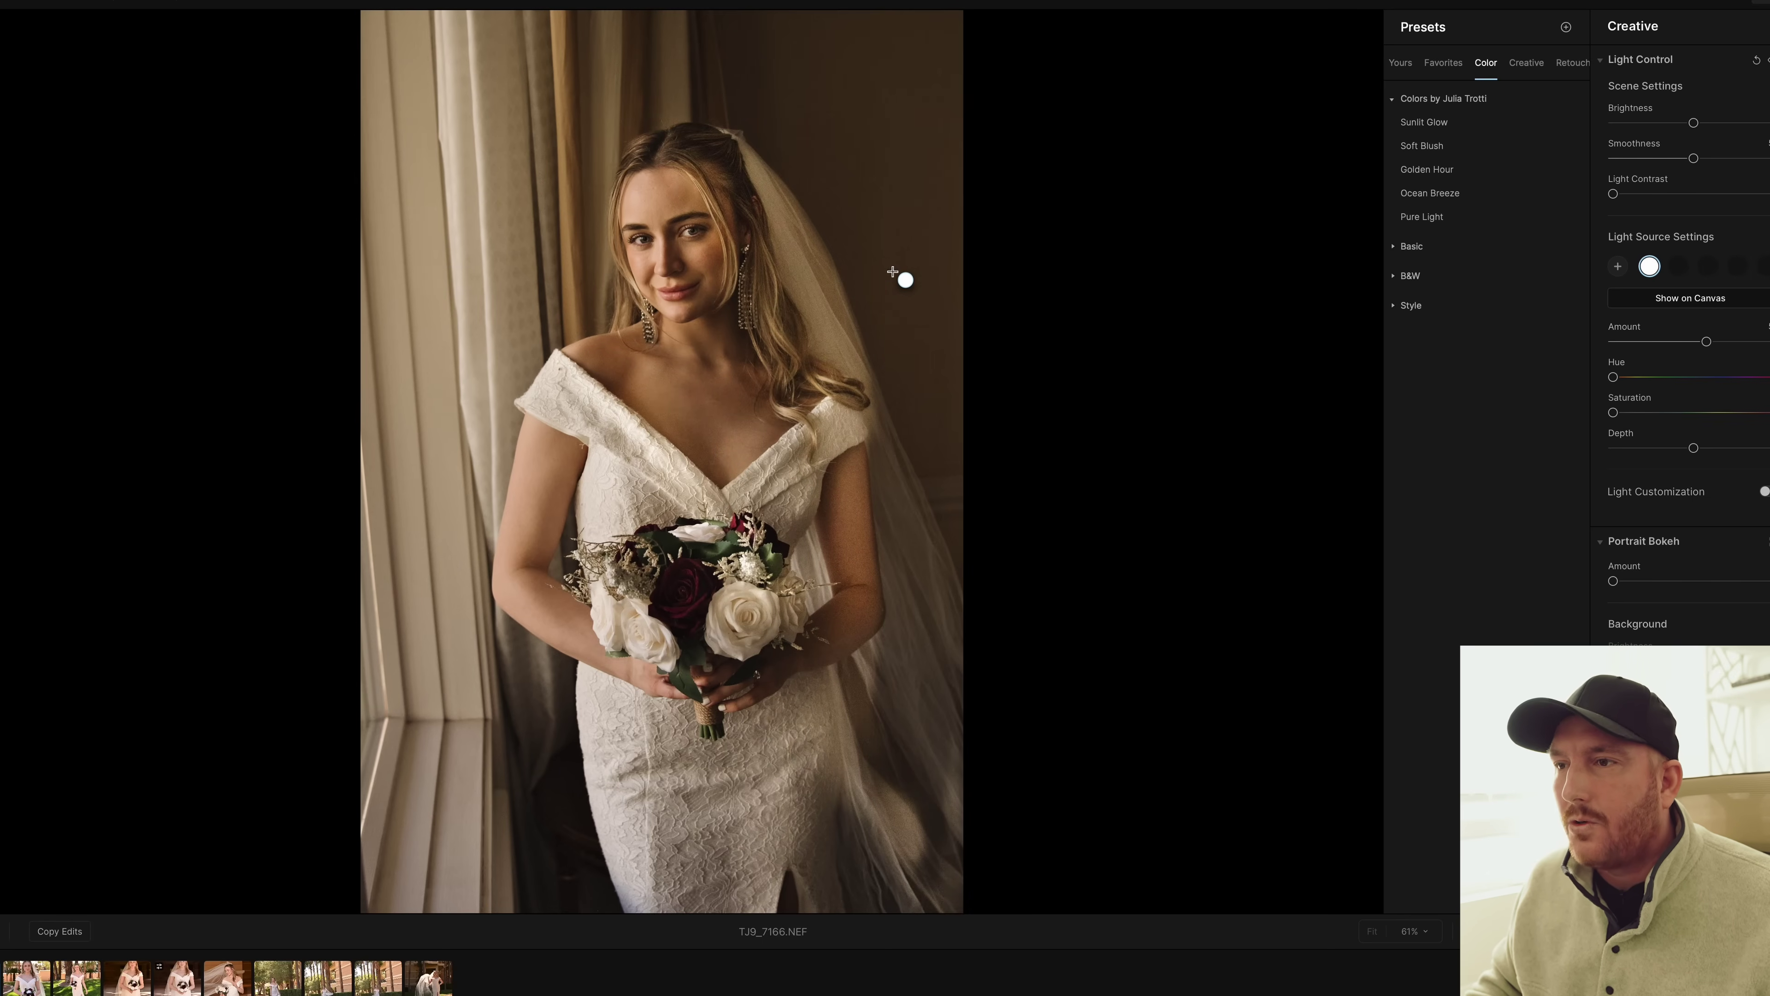
{"action": "left_click_drag", "start_coordinate": [906, 279], "coordinate": [906, 167]}
{"action": "left_click_drag", "start_coordinate": [1706, 342], "coordinate": [1723, 343]}
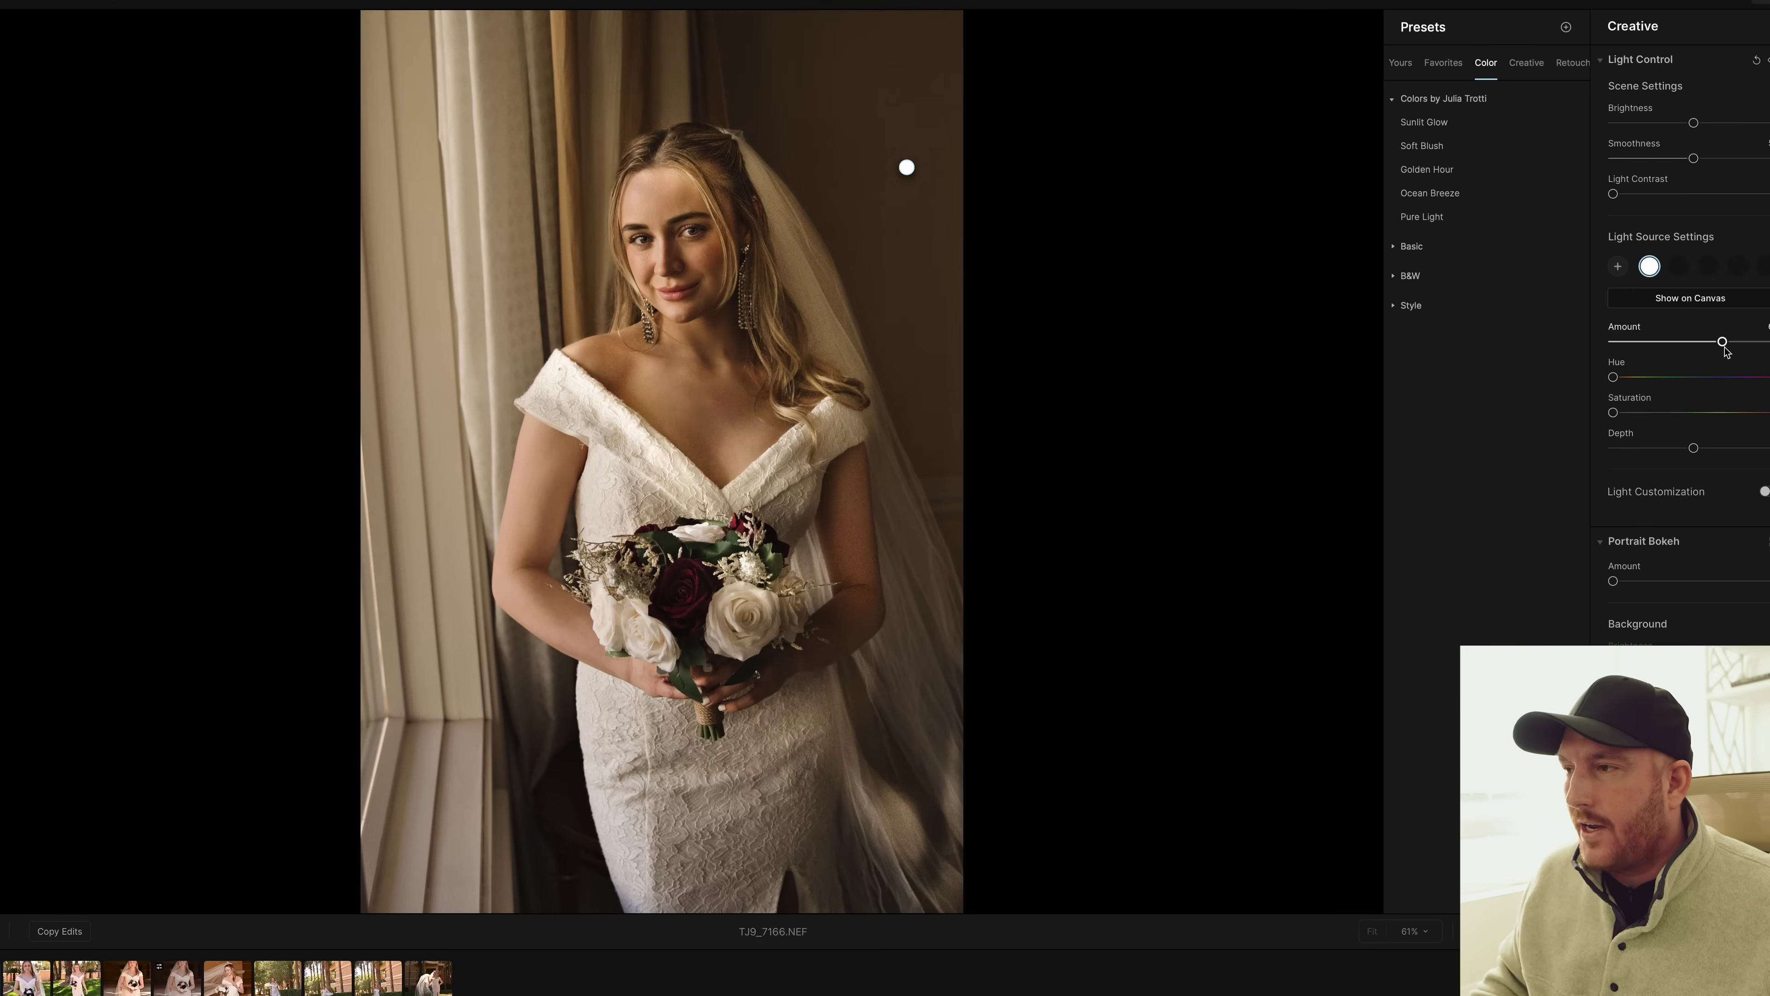
Tint the light source purple at full saturation near the photo's upper-right corner, and reduce its Amount to zero.
{"action": "left_click_drag", "start_coordinate": [1614, 377], "coordinate": [1738, 377]}
{"action": "left_click_drag", "start_coordinate": [1614, 412], "coordinate": [1767, 413]}
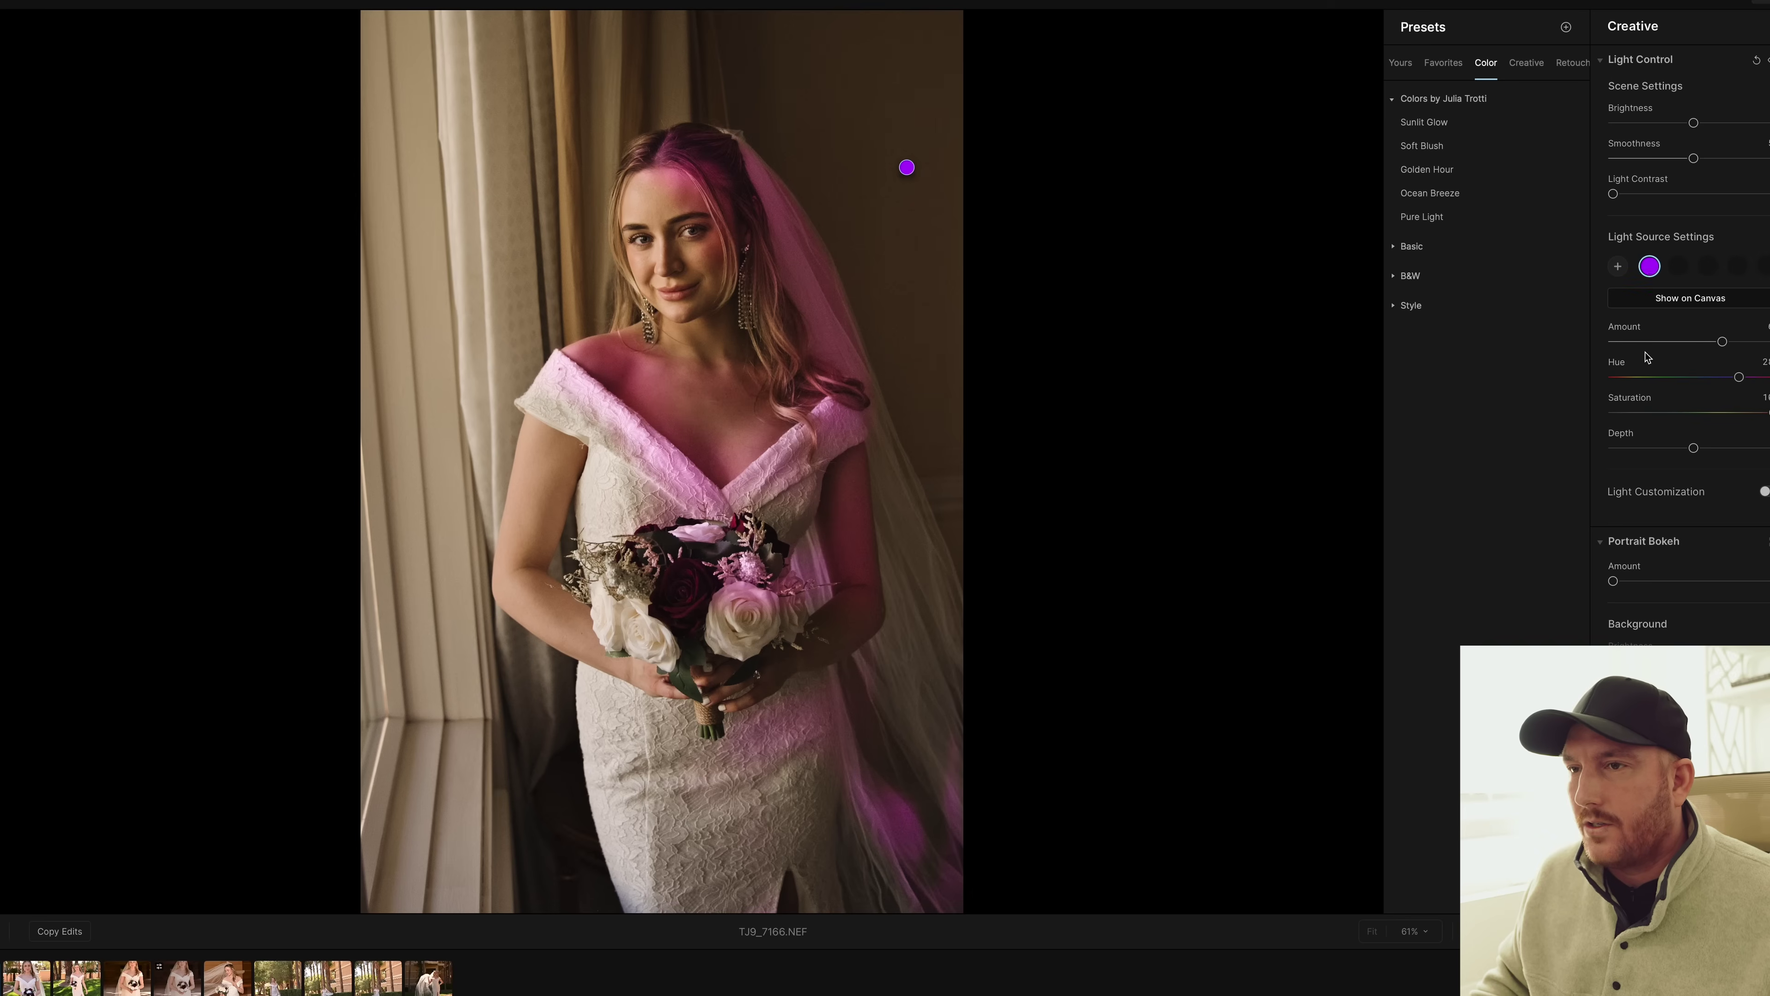
{"action": "left_click_drag", "start_coordinate": [907, 167], "coordinate": [933, 143]}
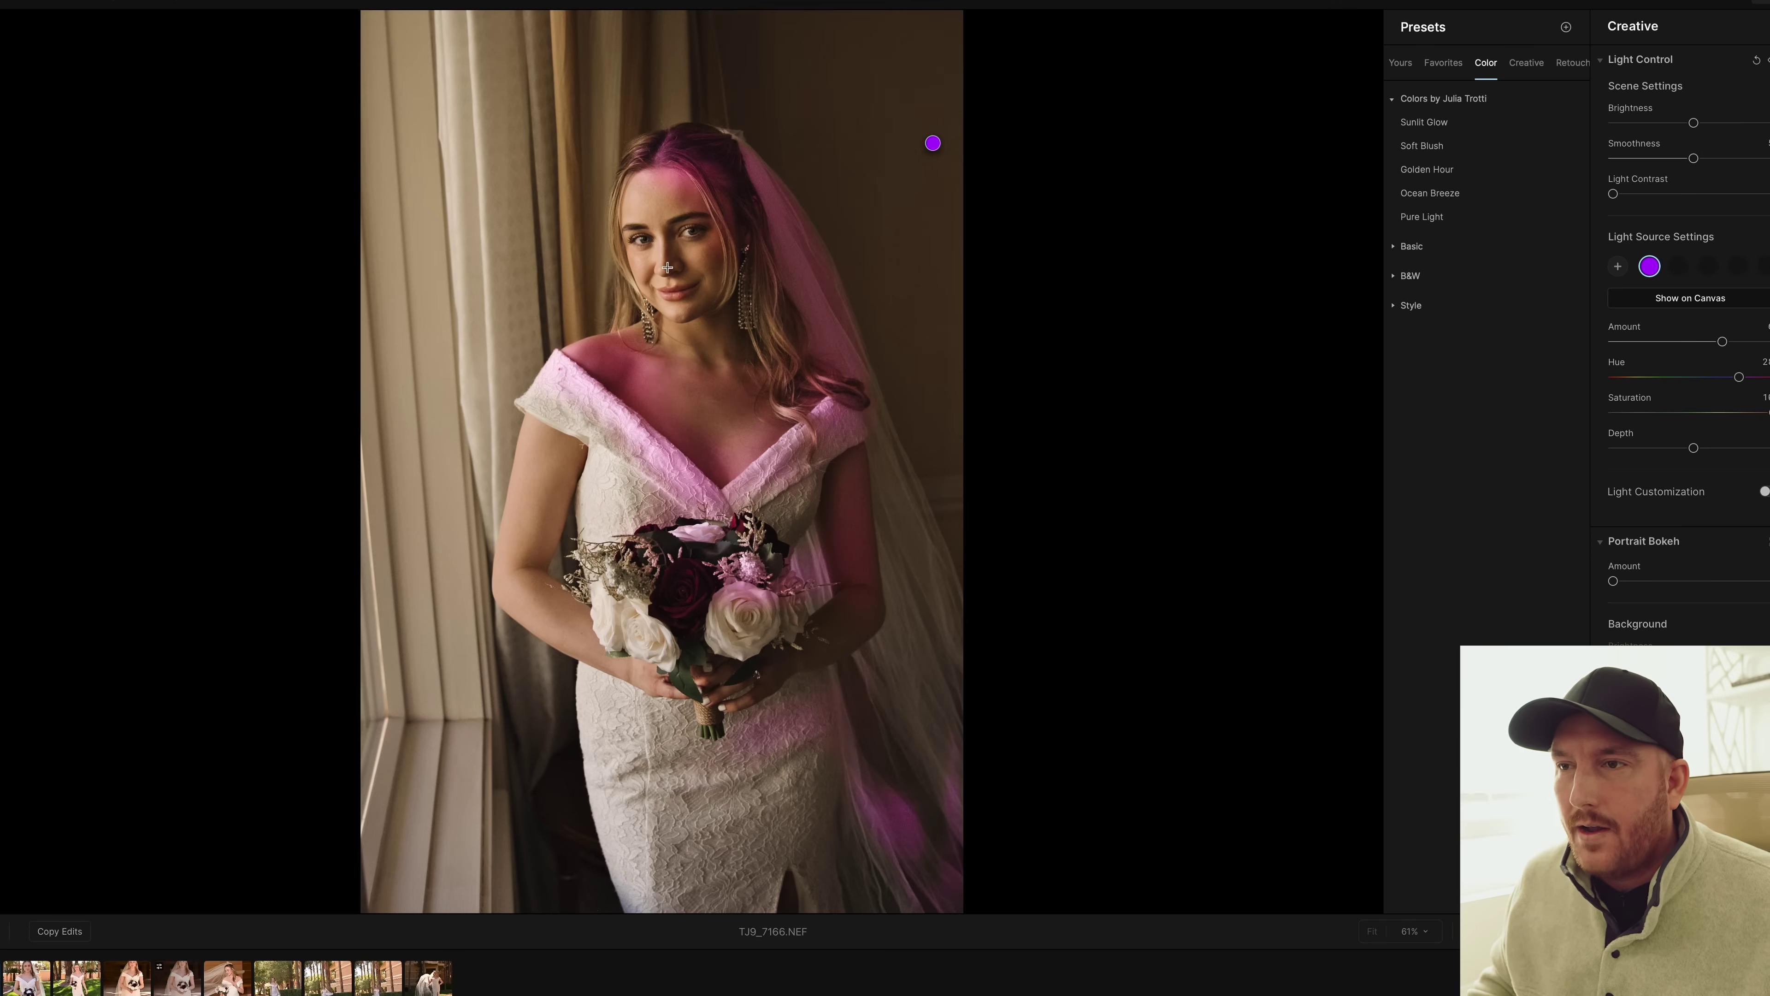
{"action": "mouse_move", "coordinate": [933, 143]}
{"action": "left_mouse_down"}
{"action": "mouse_move", "coordinate": [857, 75]}
{"action": "mouse_move", "coordinate": [1016, 268]}
{"action": "mouse_move", "coordinate": [1011, 423]}
{"action": "mouse_move", "coordinate": [936, 155]}
{"action": "left_mouse_up"}
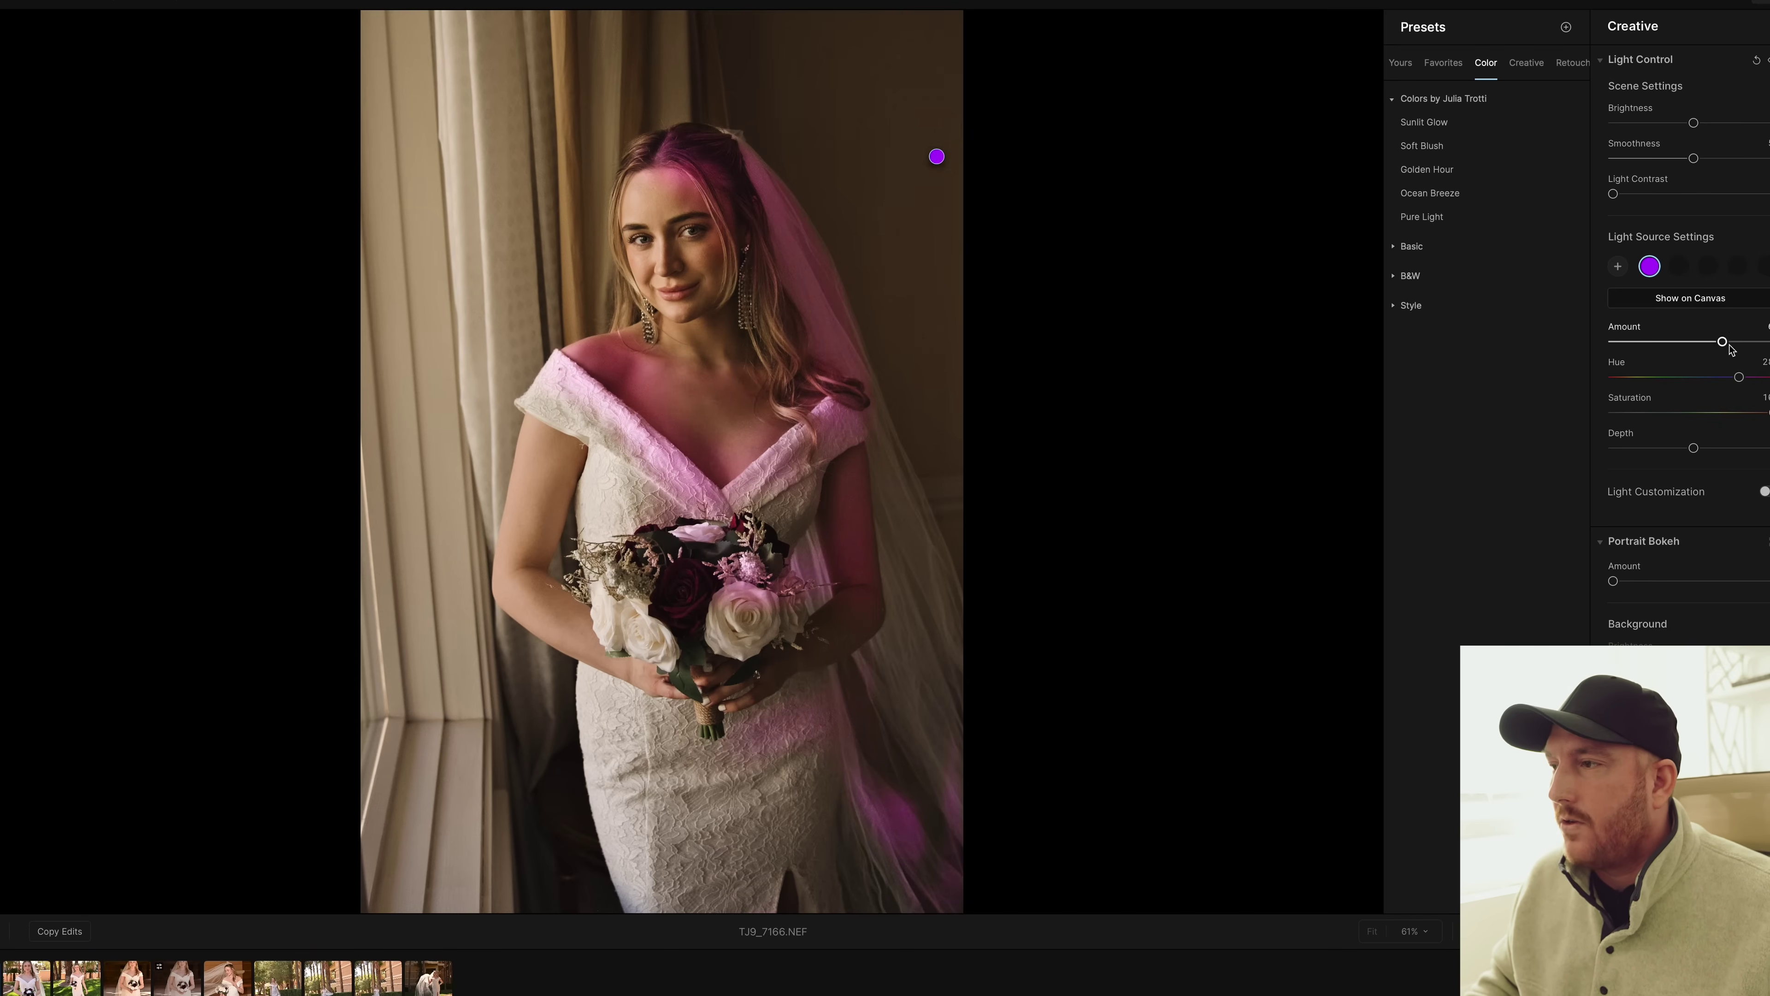
{"action": "left_click_drag", "start_coordinate": [1726, 343], "coordinate": [1410, 338]}
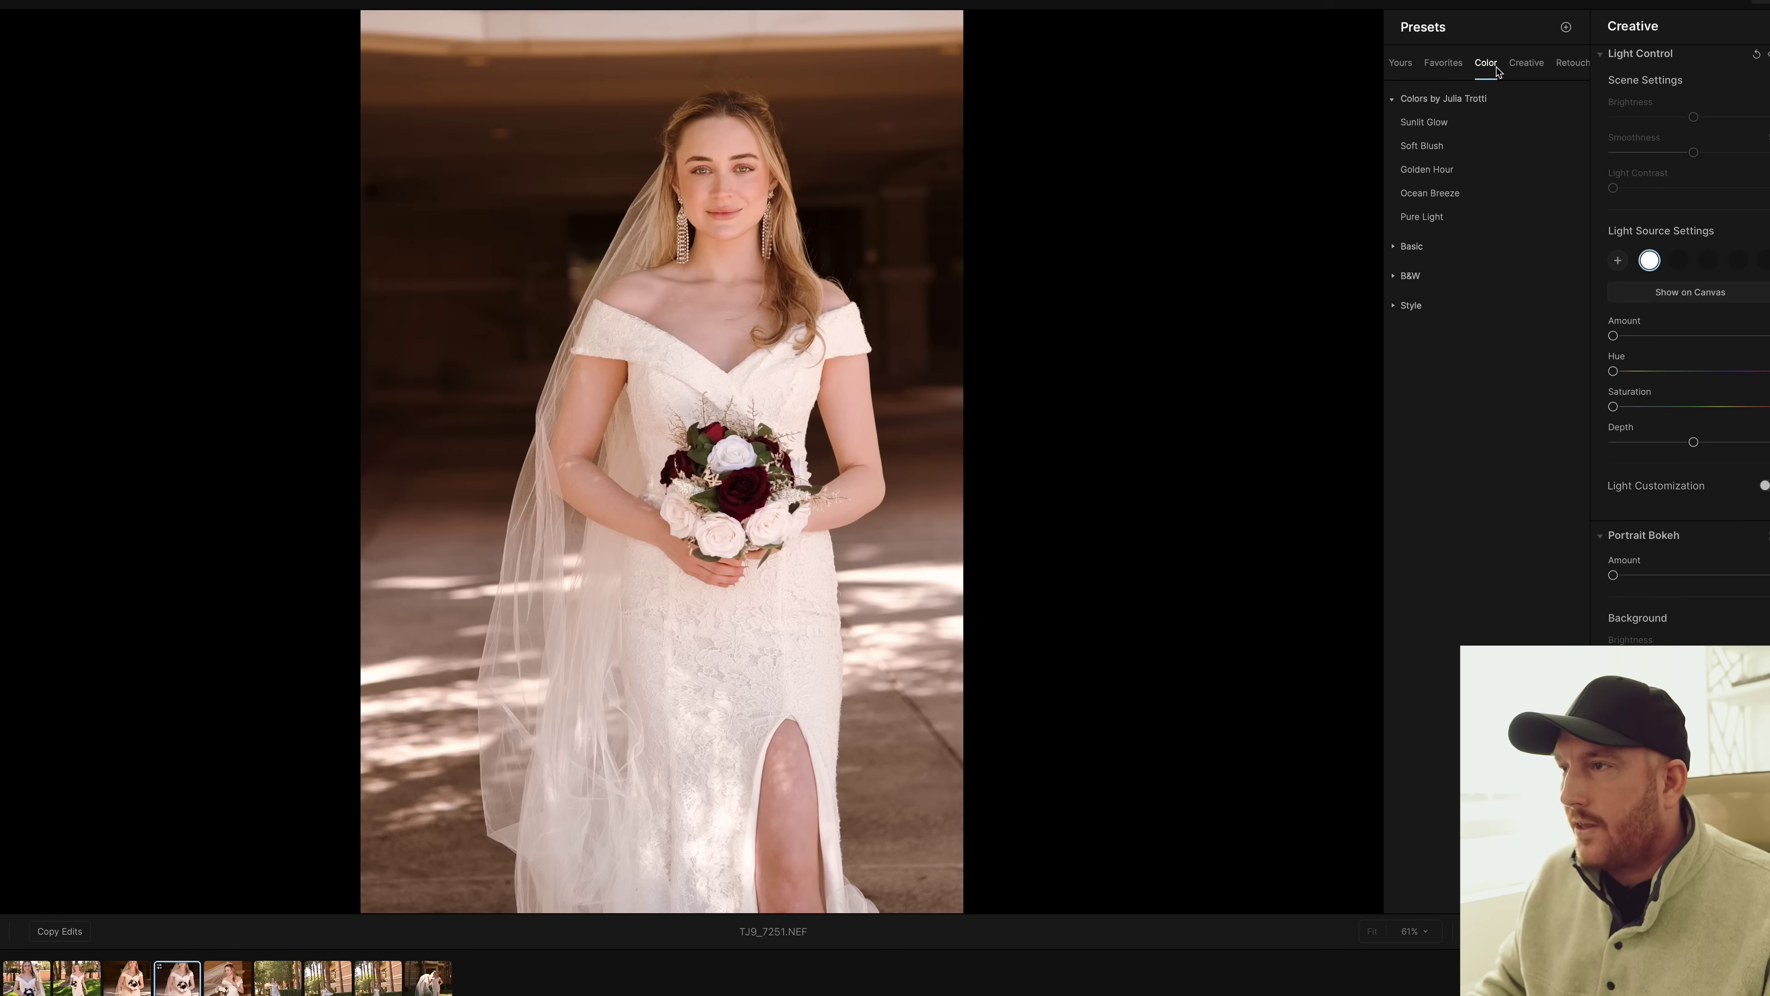
Save the edits of photo TJ9_7251.NEF as a new preset named with the photographer's name and "2025 WPPI".
{"action": "left_click", "coordinate": [1566, 28]}
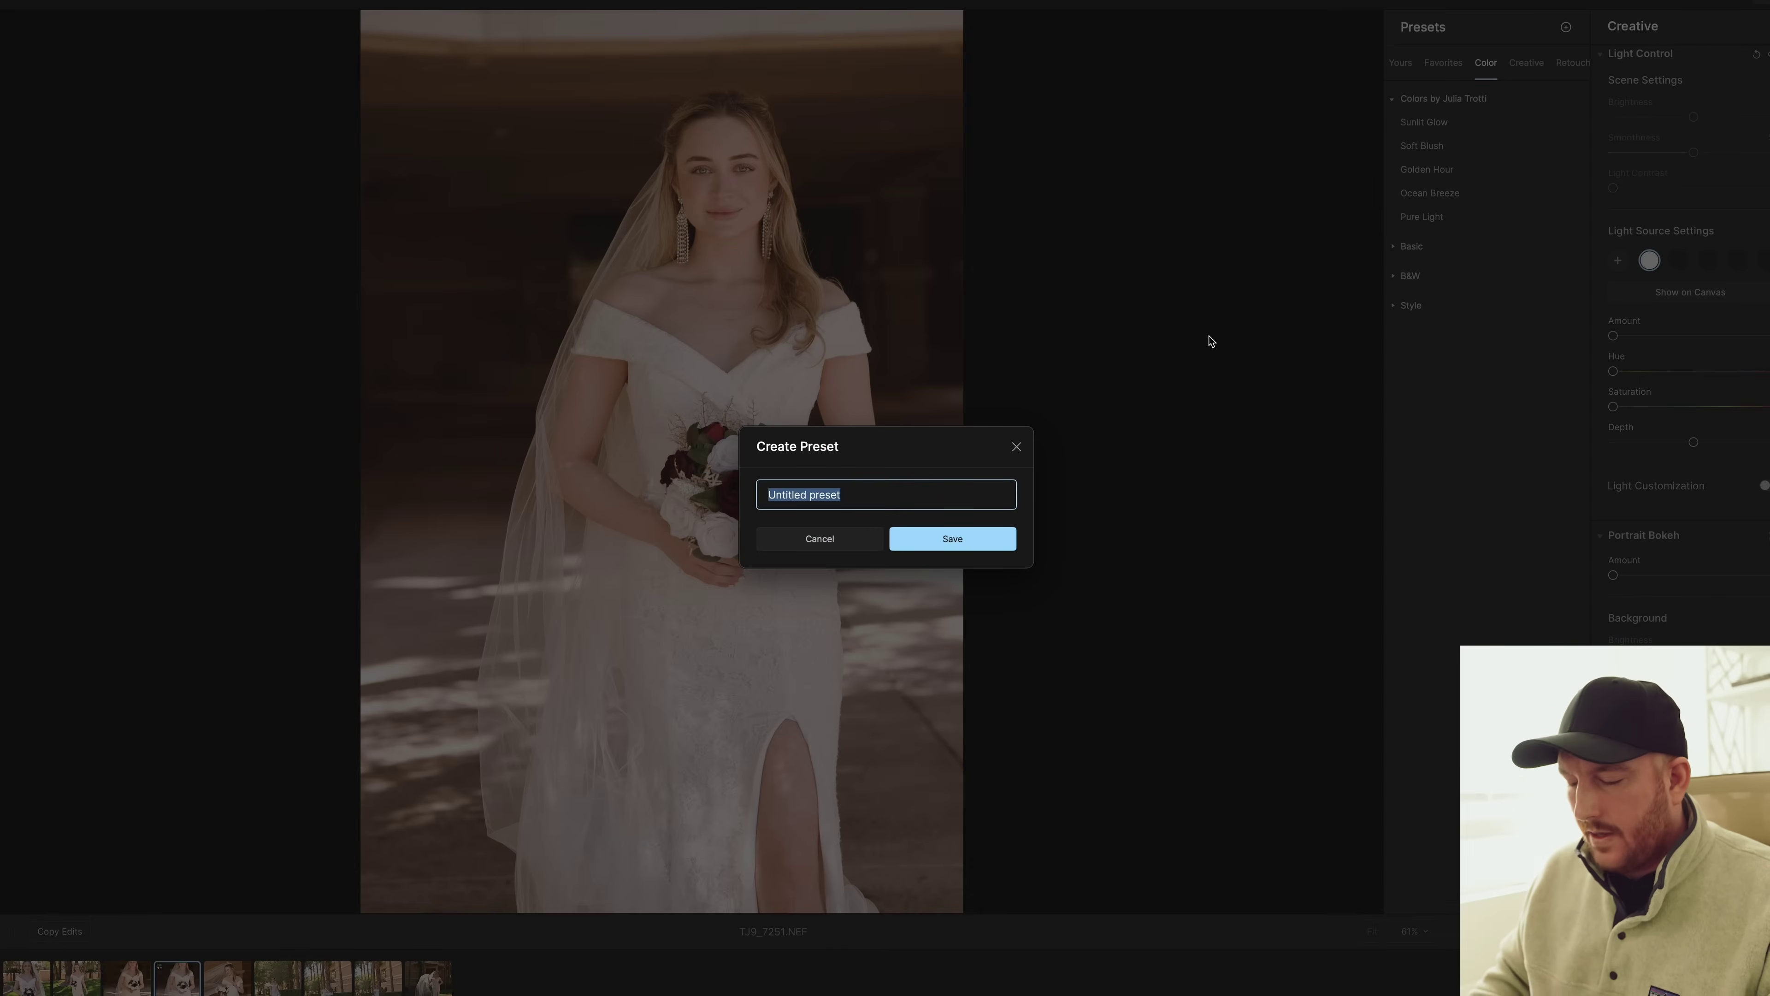
{"action": "type", "text": "Taylor"}
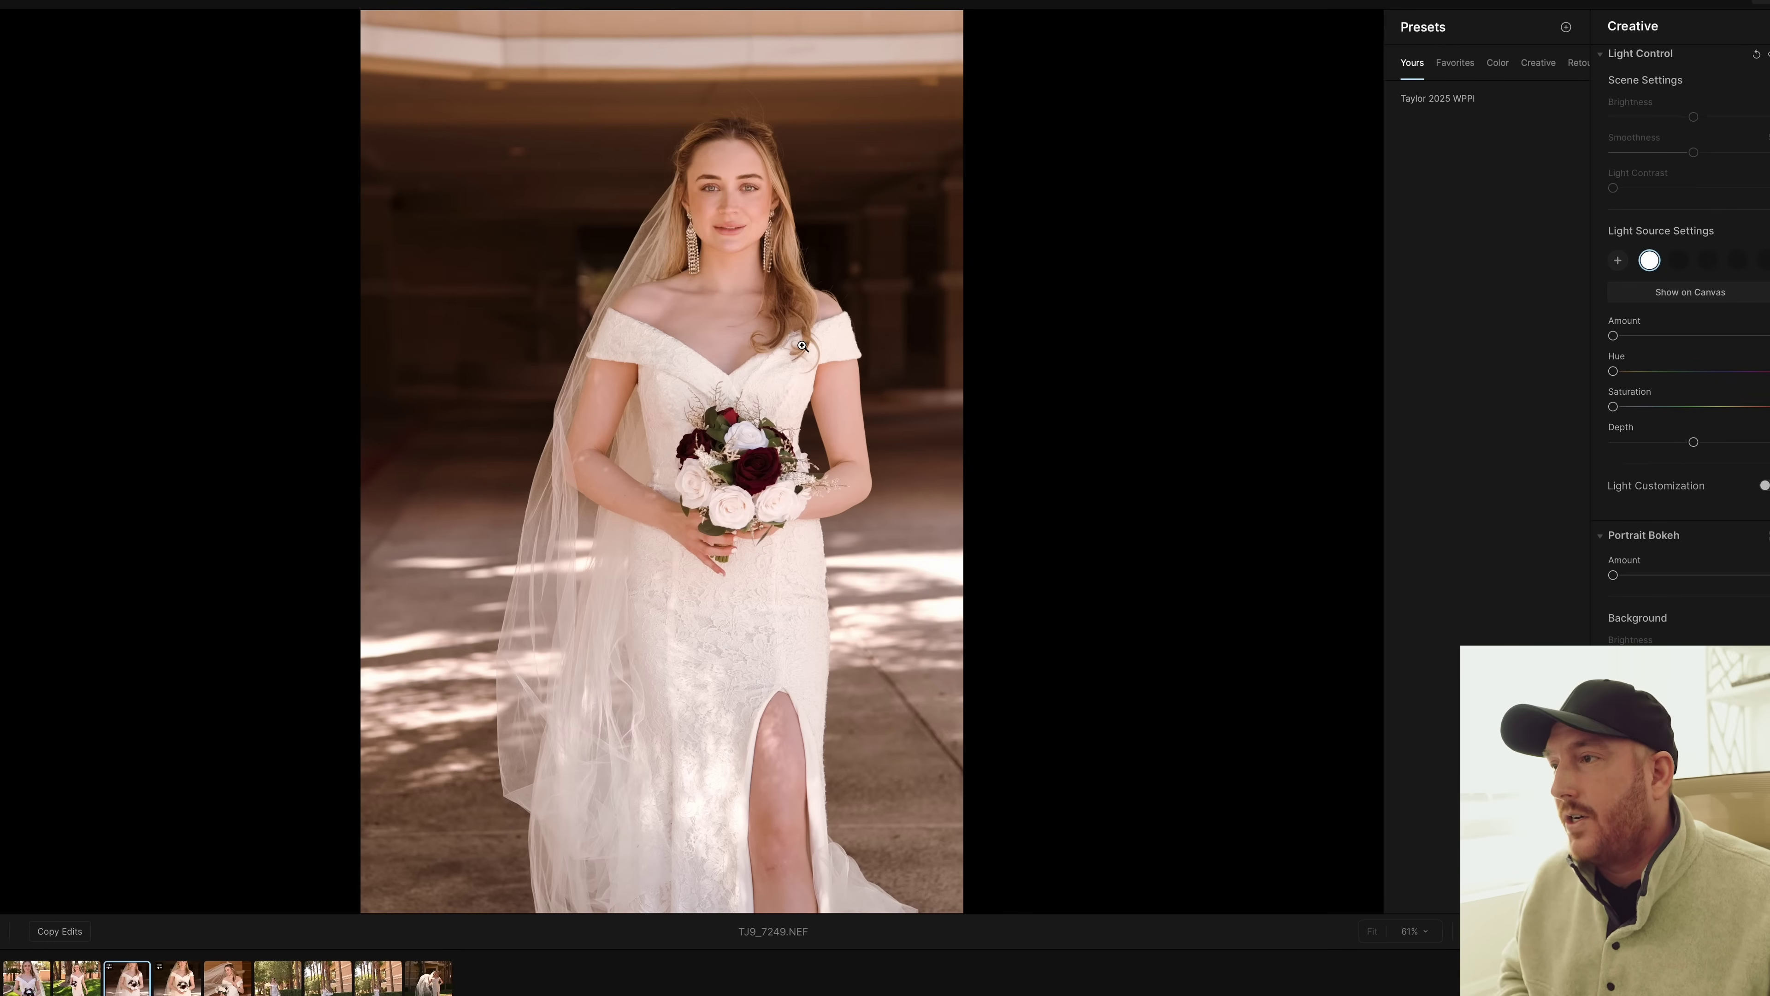
Copy the adjustments of photo TJ9_7249.NEF and apply them to the other wedding portraits.
{"action": "right_click", "coordinate": [143, 991]}
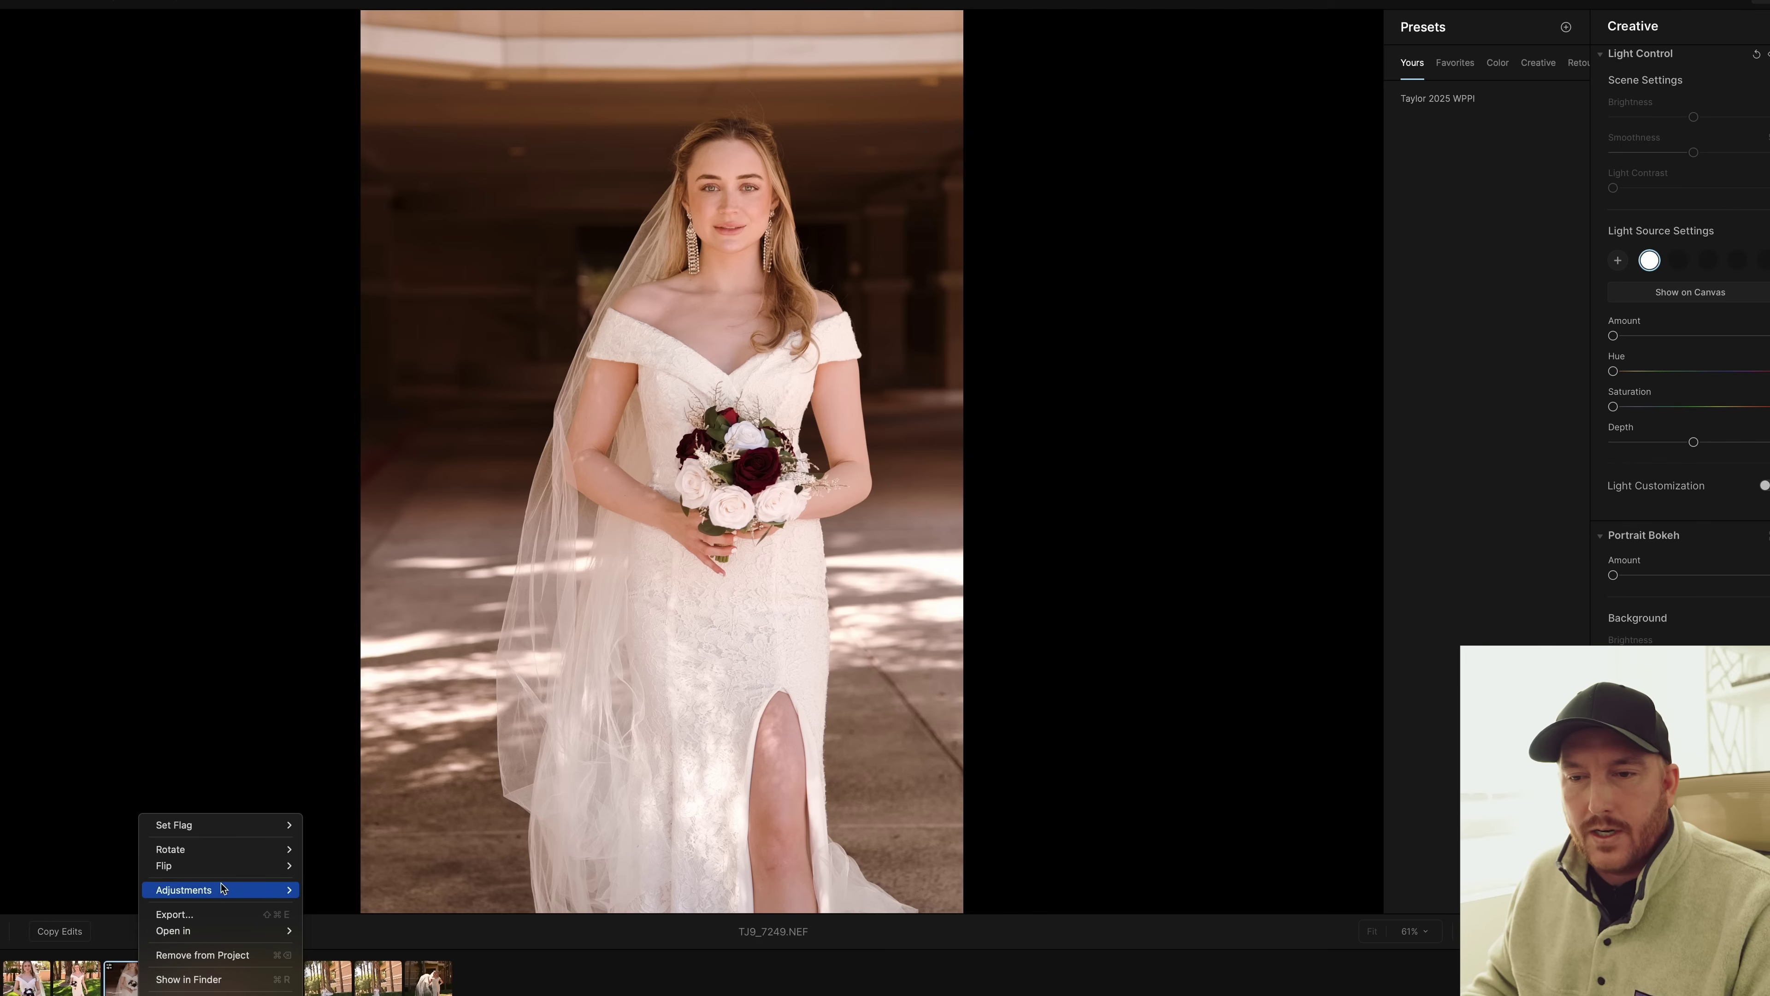
{"action": "mouse_move", "coordinate": [222, 891]}
{"action": "left_click", "coordinate": [369, 916]}
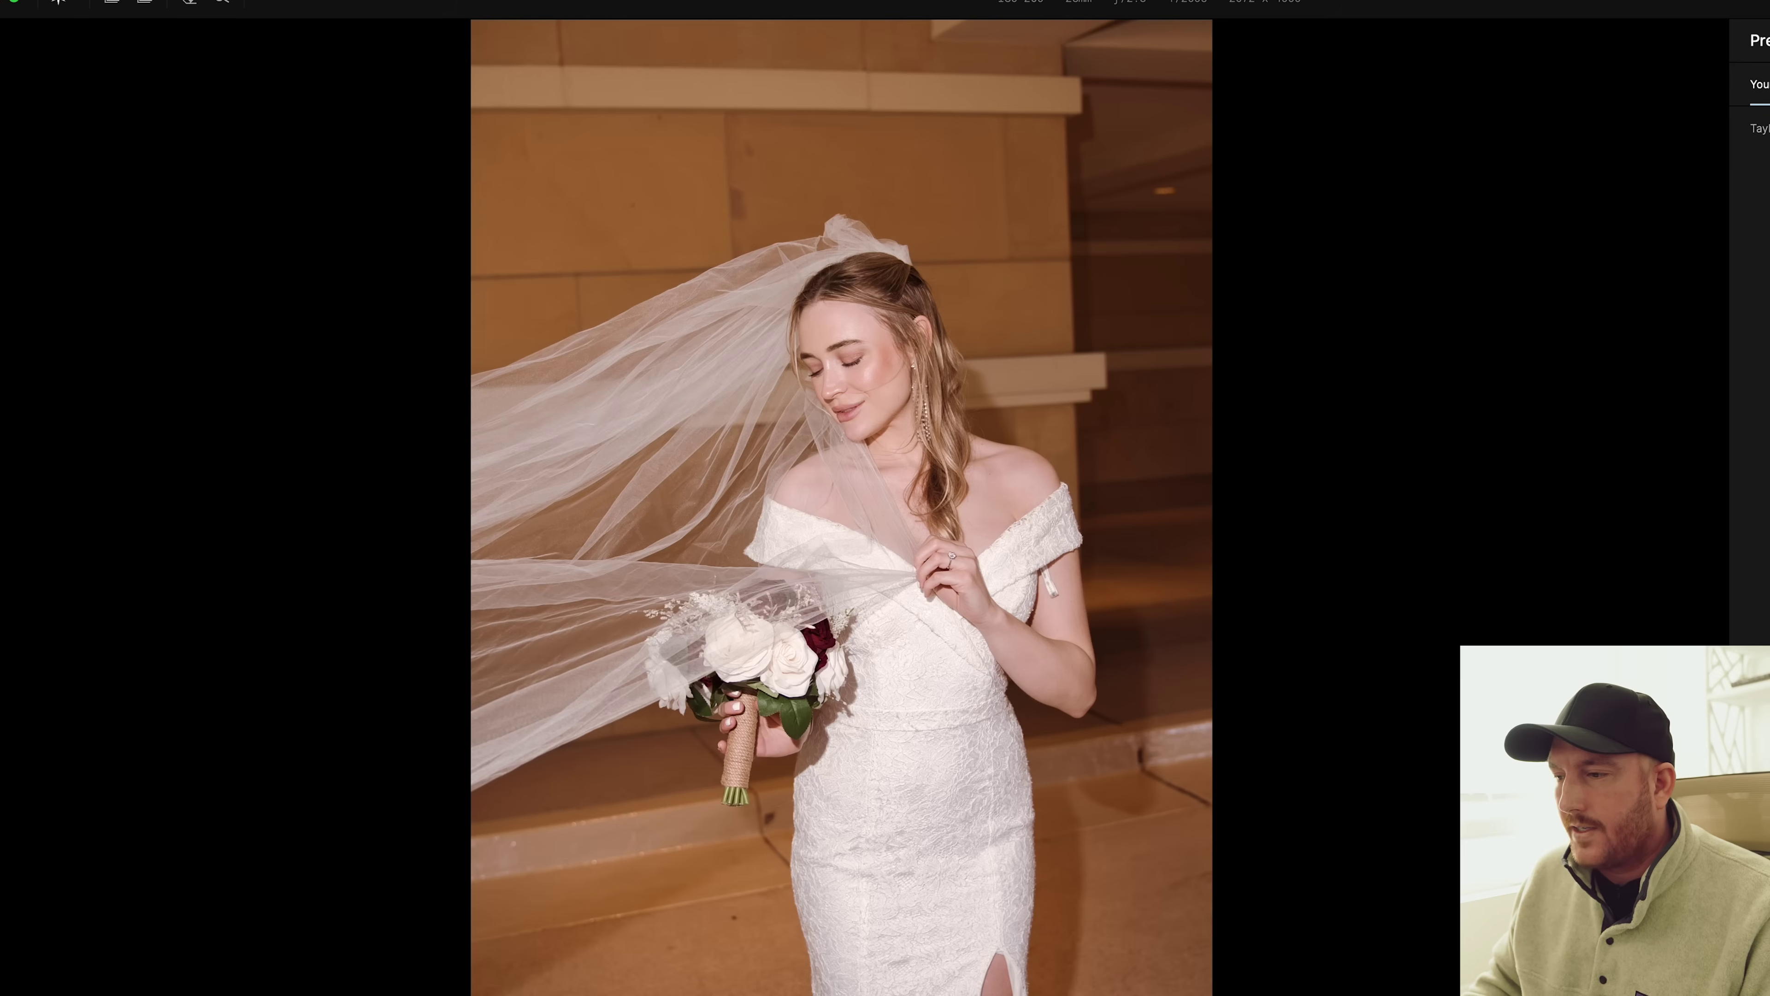
Compare the veil portrait and the outdoor palm tree portrait before and after the applied edits.
{"action": "key", "text": "y"}
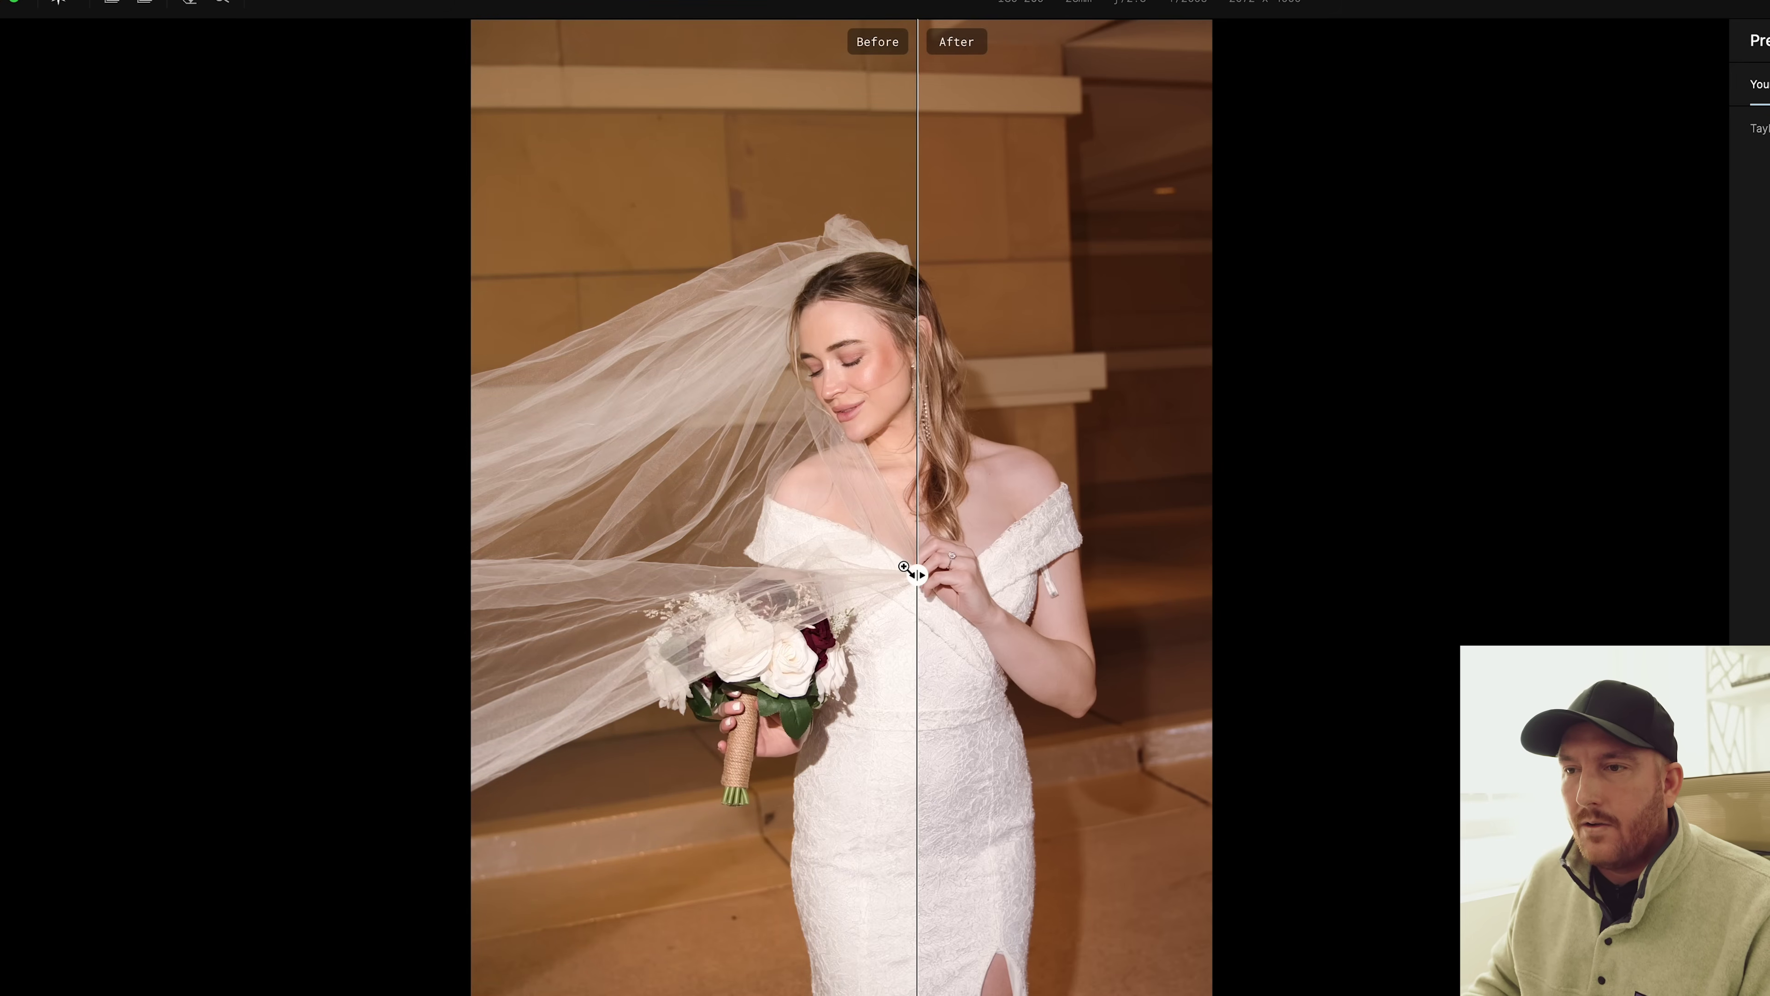
{"action": "left_click_drag", "start_coordinate": [917, 575], "coordinate": [572, 575]}
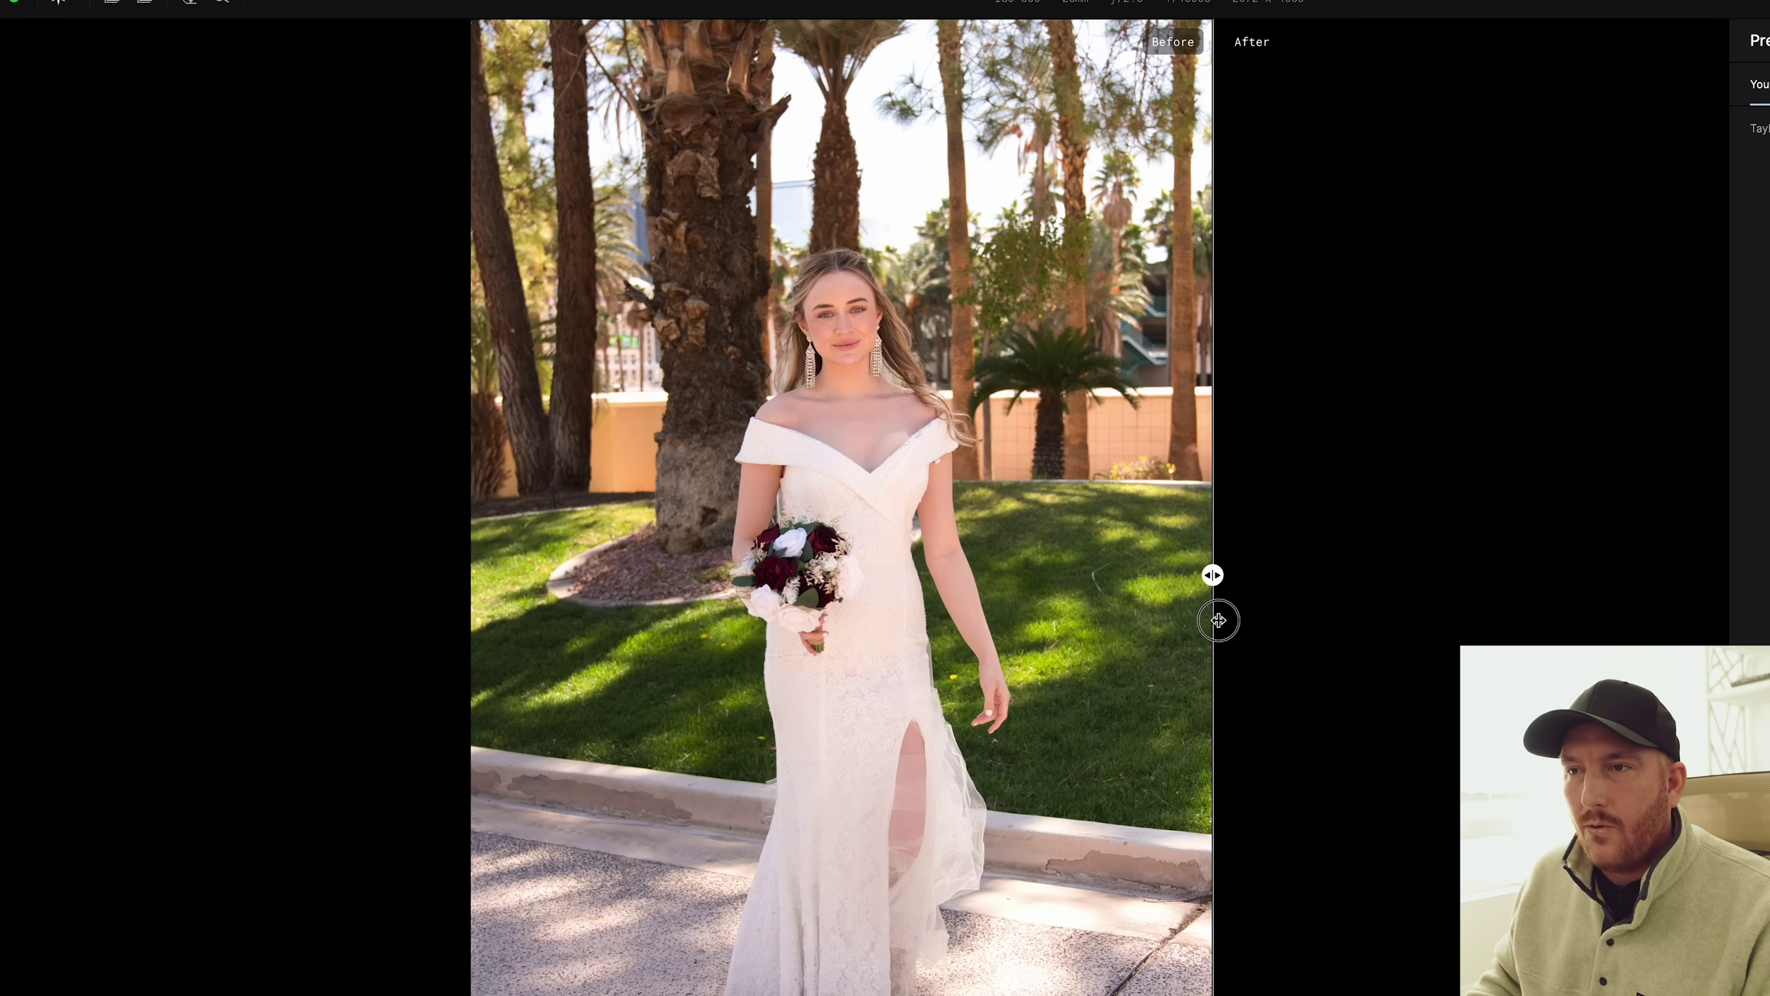
{"action": "left_click_drag", "start_coordinate": [1215, 617], "coordinate": [1064, 680]}
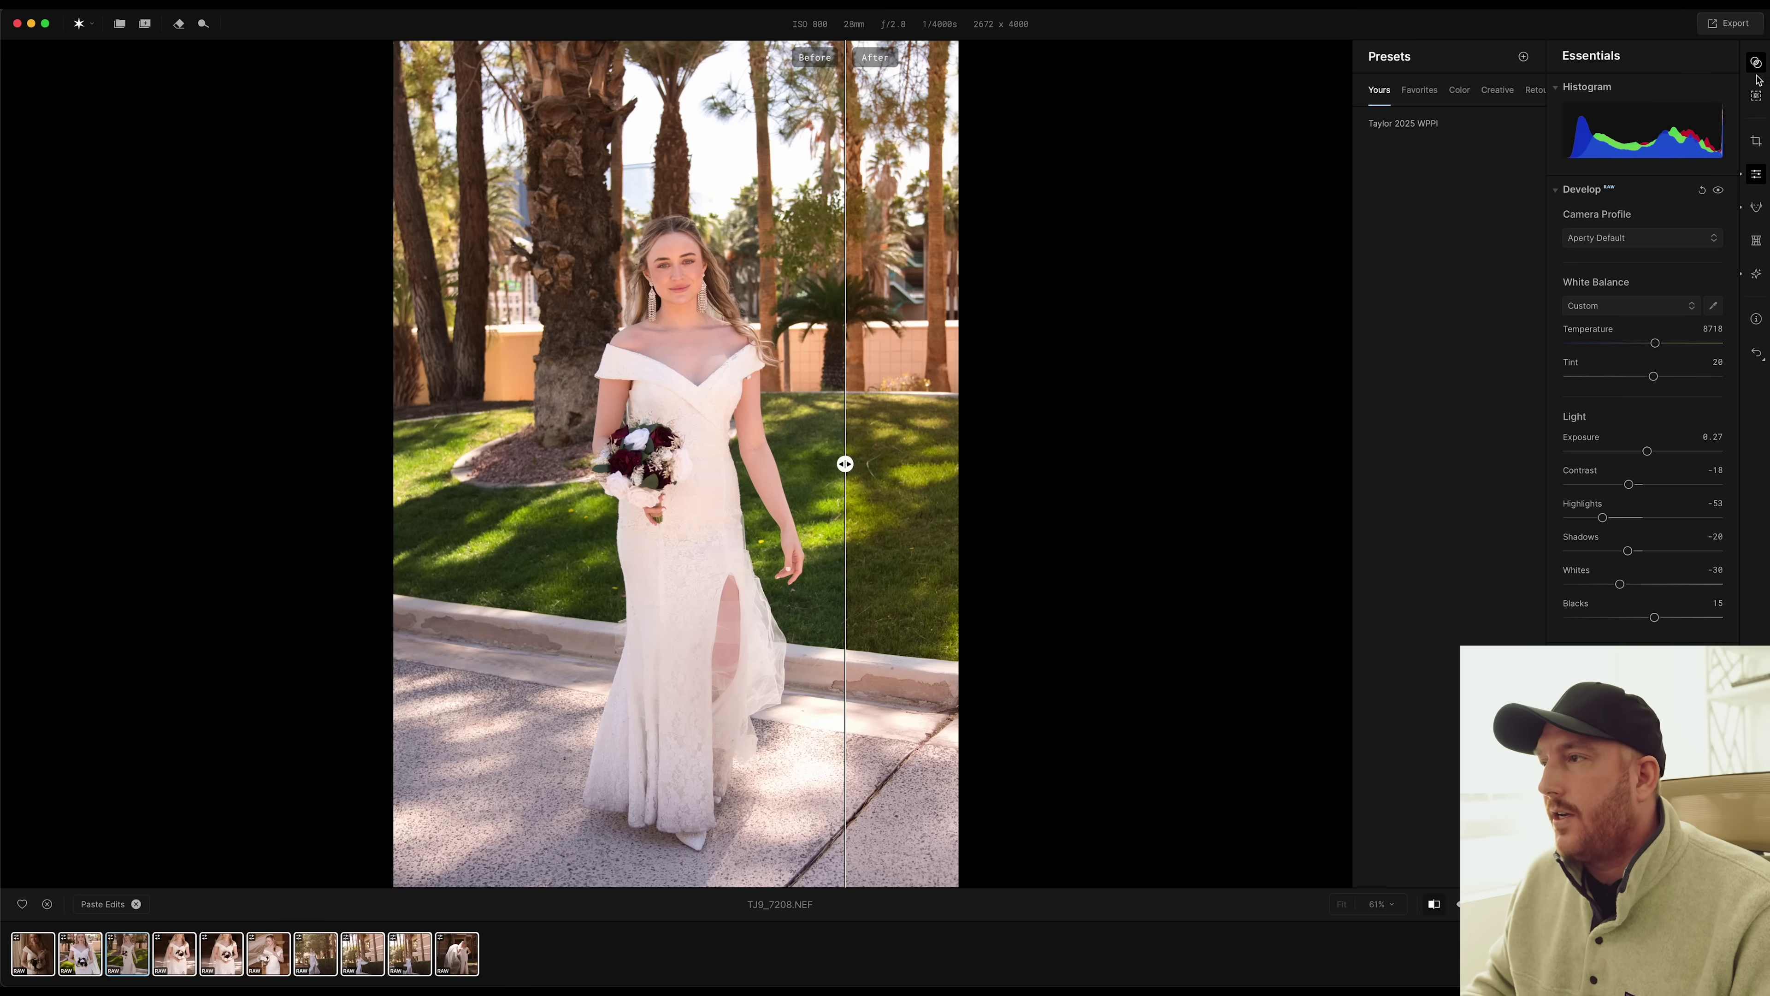
Create a person mask for the bride in photo TJ9_7208.NEF and turn off the before/after comparison.
{"action": "left_click", "coordinate": [1757, 96]}
{"action": "left_click", "coordinate": [1437, 160]}
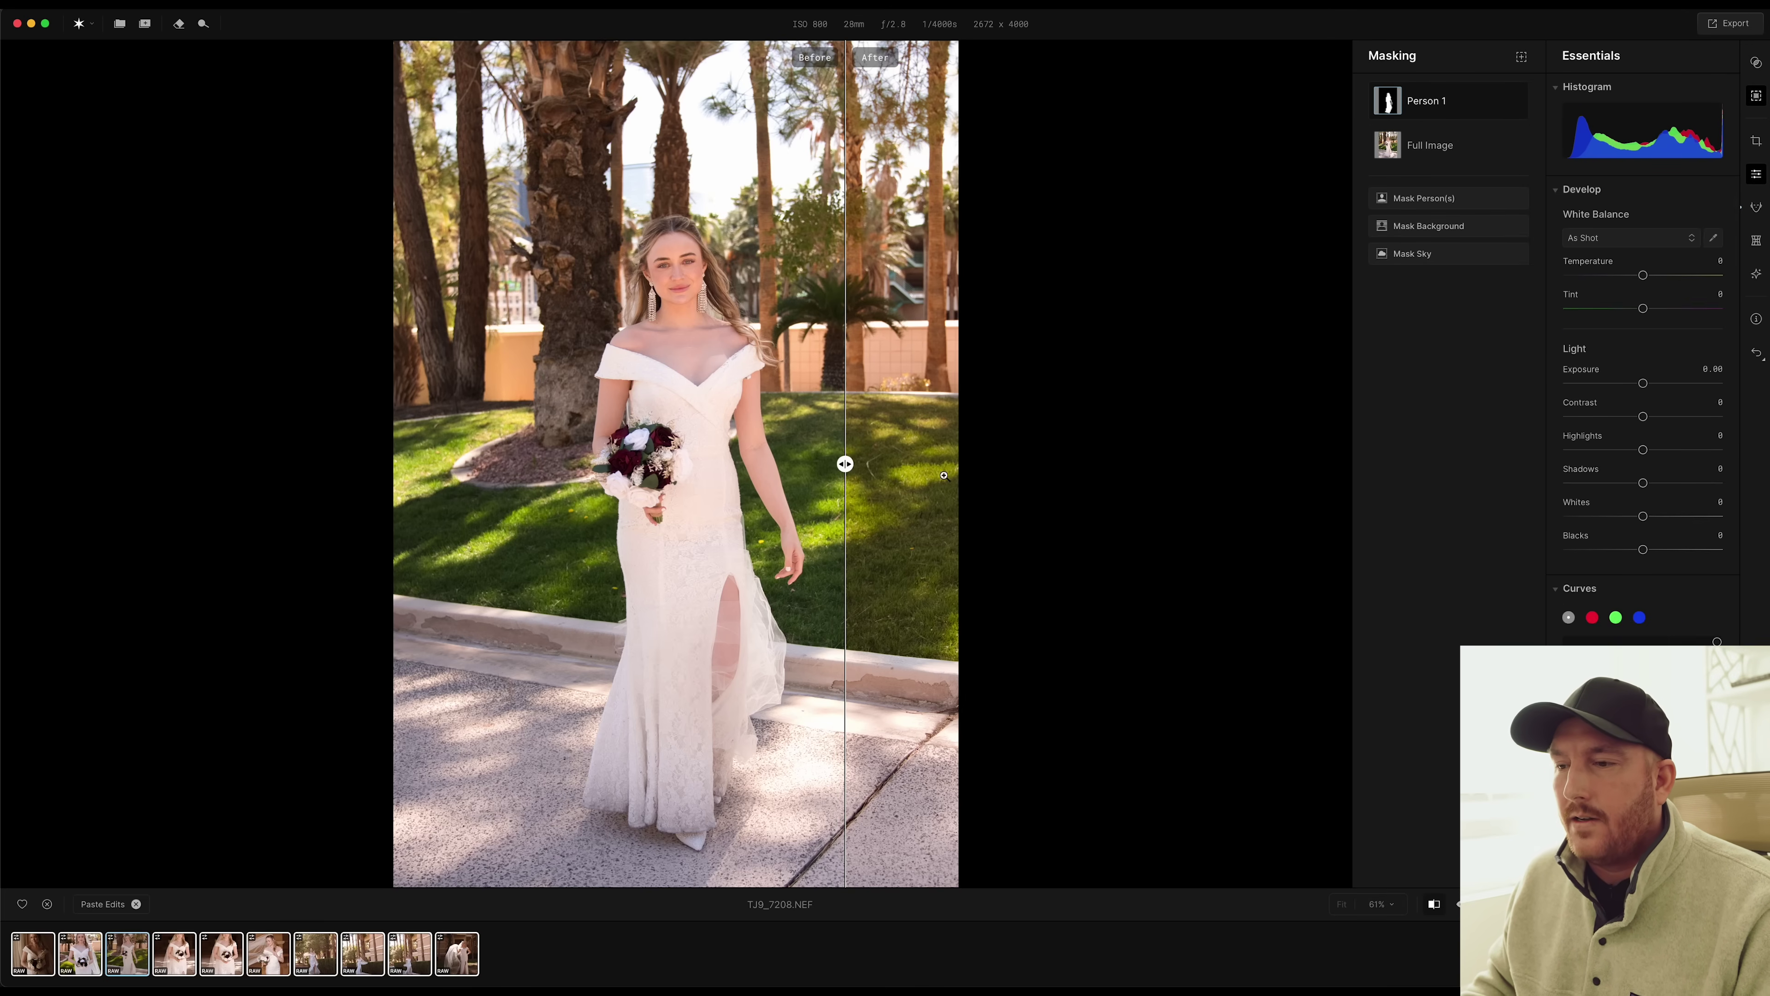
{"action": "left_click", "coordinate": [1432, 904]}
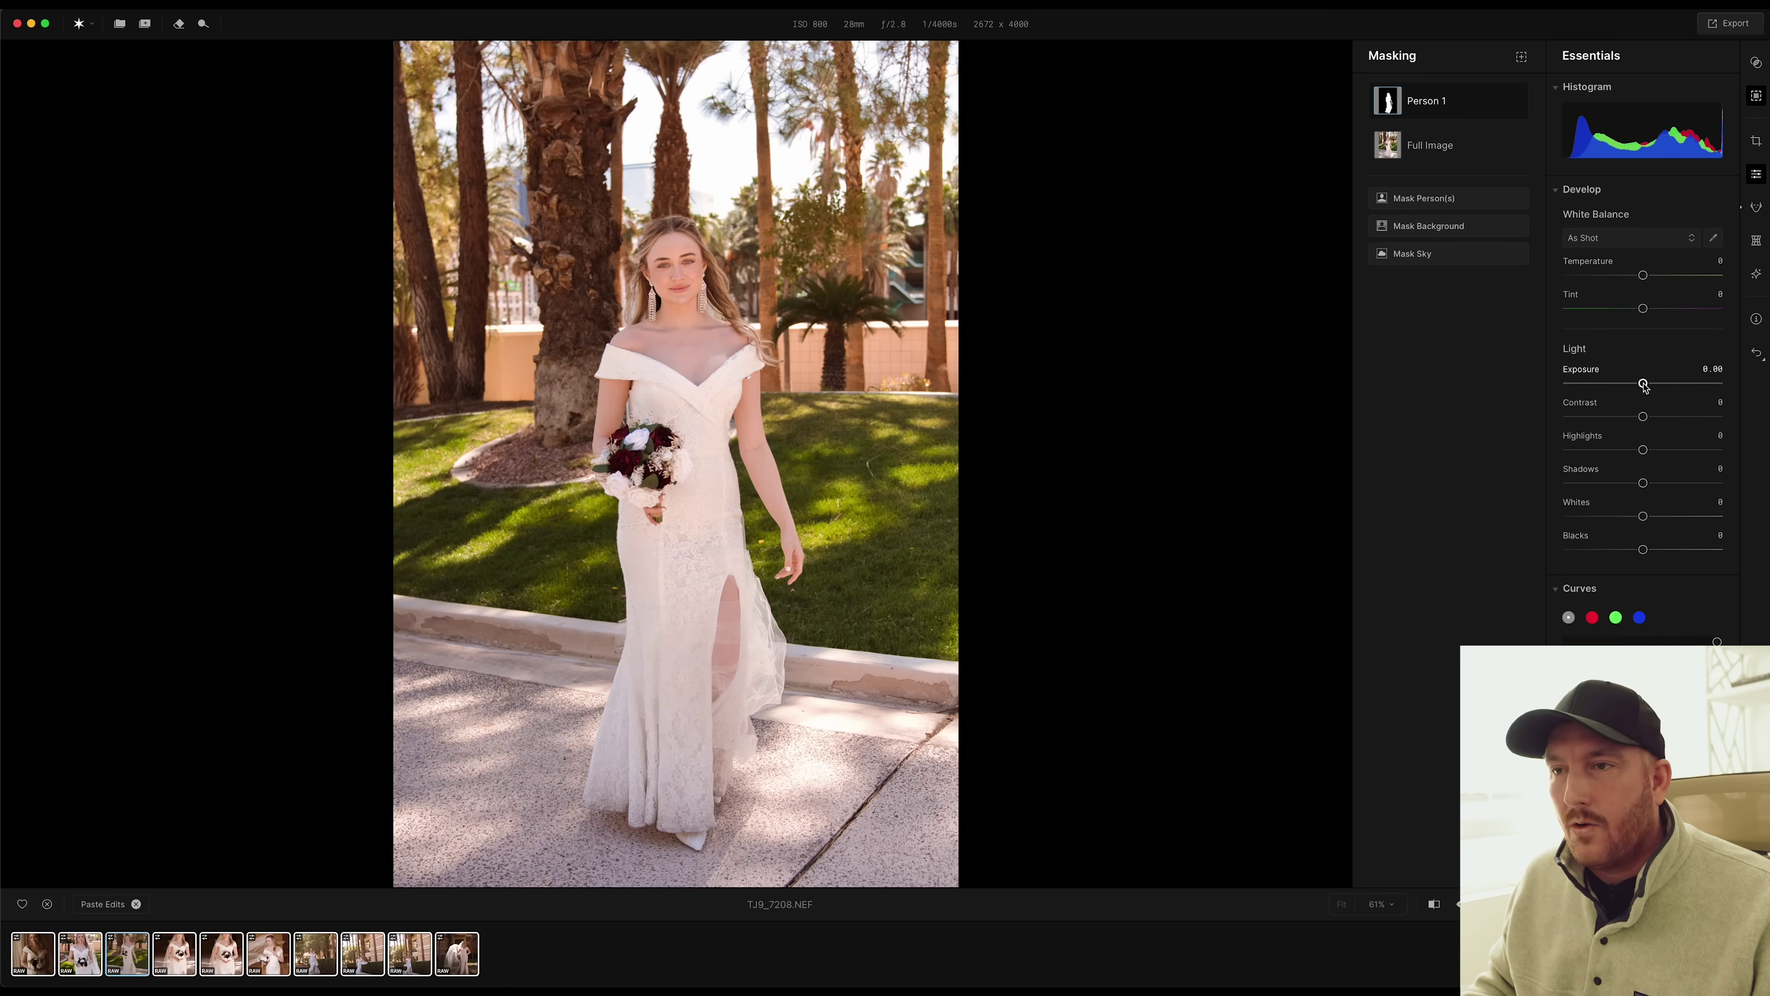
On the bride's mask, try and undo an Exposure increase, and set Contrast to -29 and Shadows to 51.
{"action": "mouse_move", "coordinate": [1643, 382]}
{"action": "left_mouse_down"}
{"action": "mouse_move", "coordinate": [1621, 383]}
{"action": "mouse_move", "coordinate": [1650, 384]}
{"action": "left_mouse_up"}
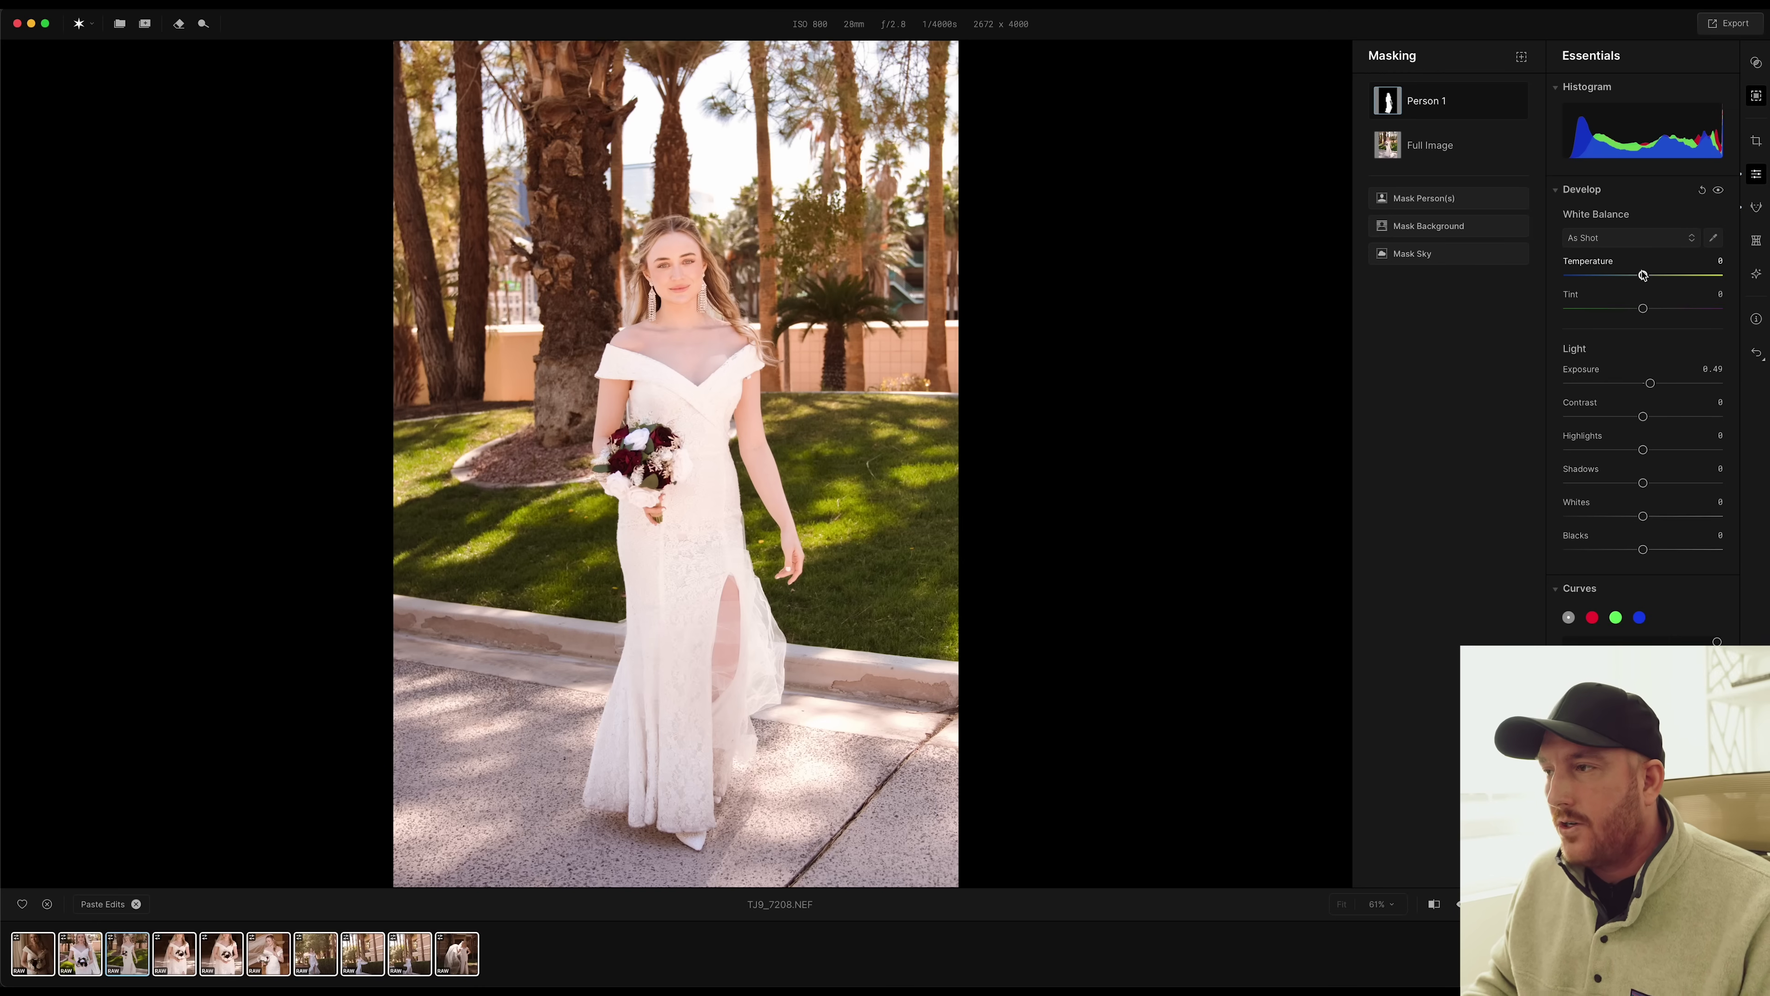
{"action": "key", "text": "super+z"}
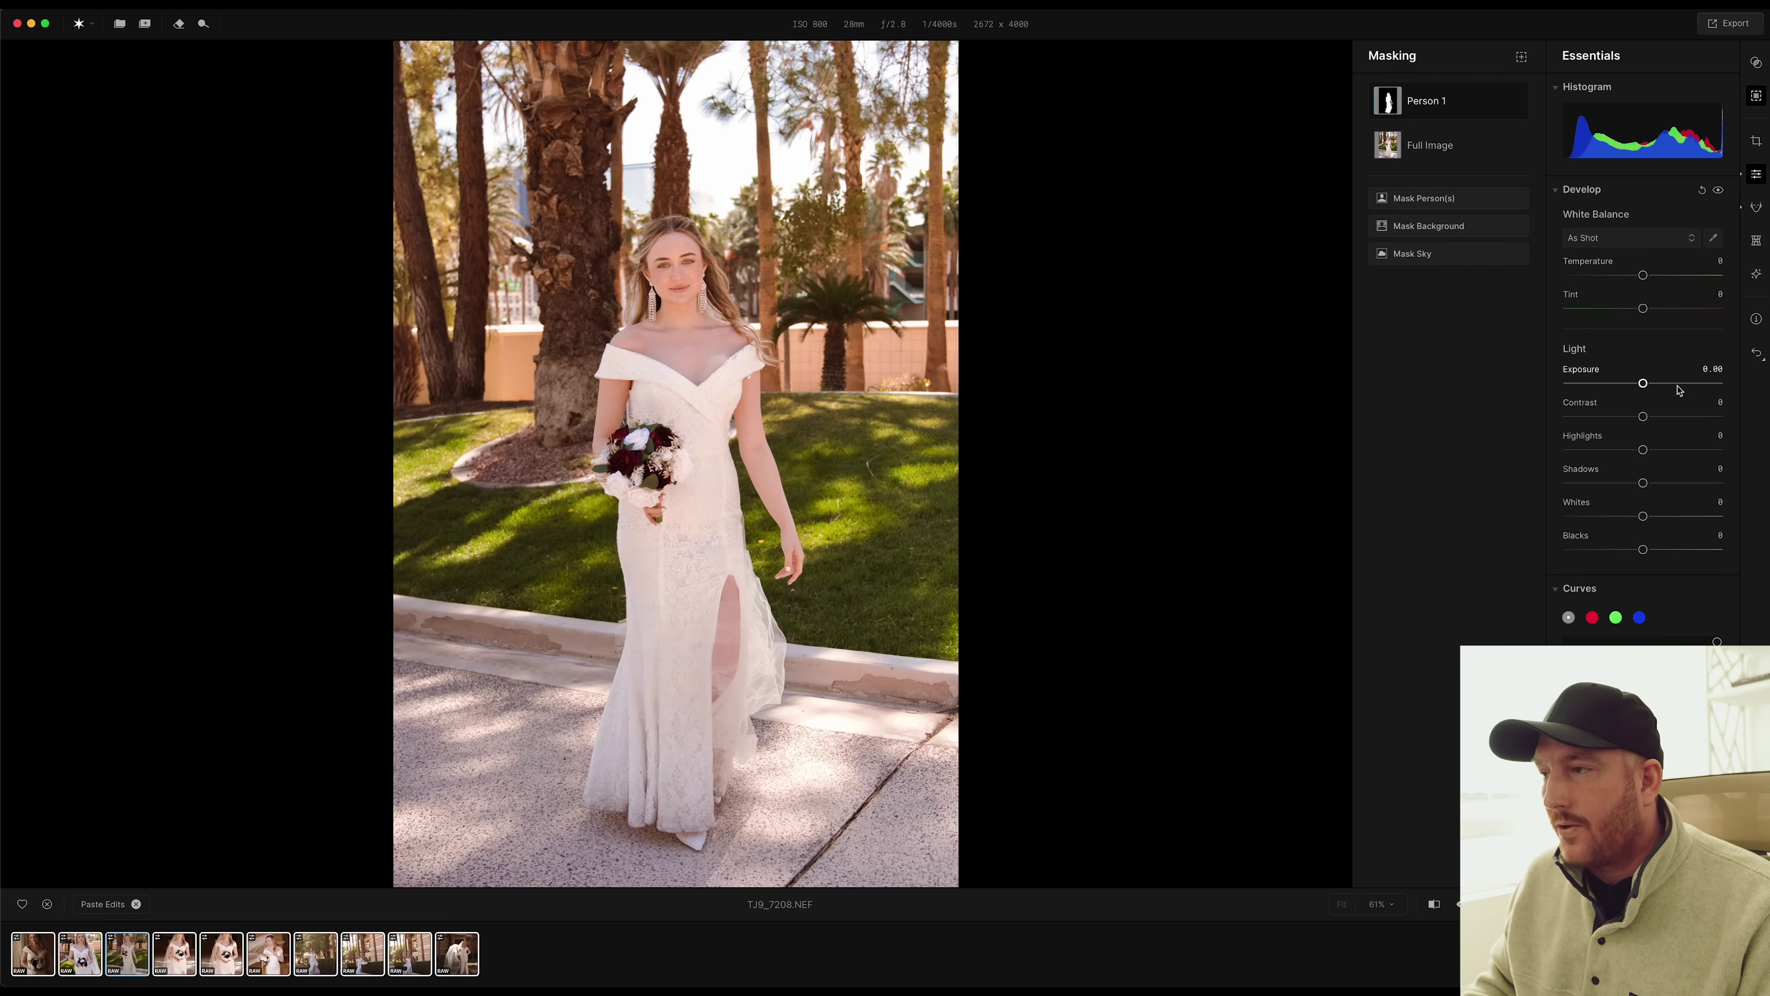
{"action": "left_click_drag", "start_coordinate": [1644, 419], "coordinate": [1630, 417]}
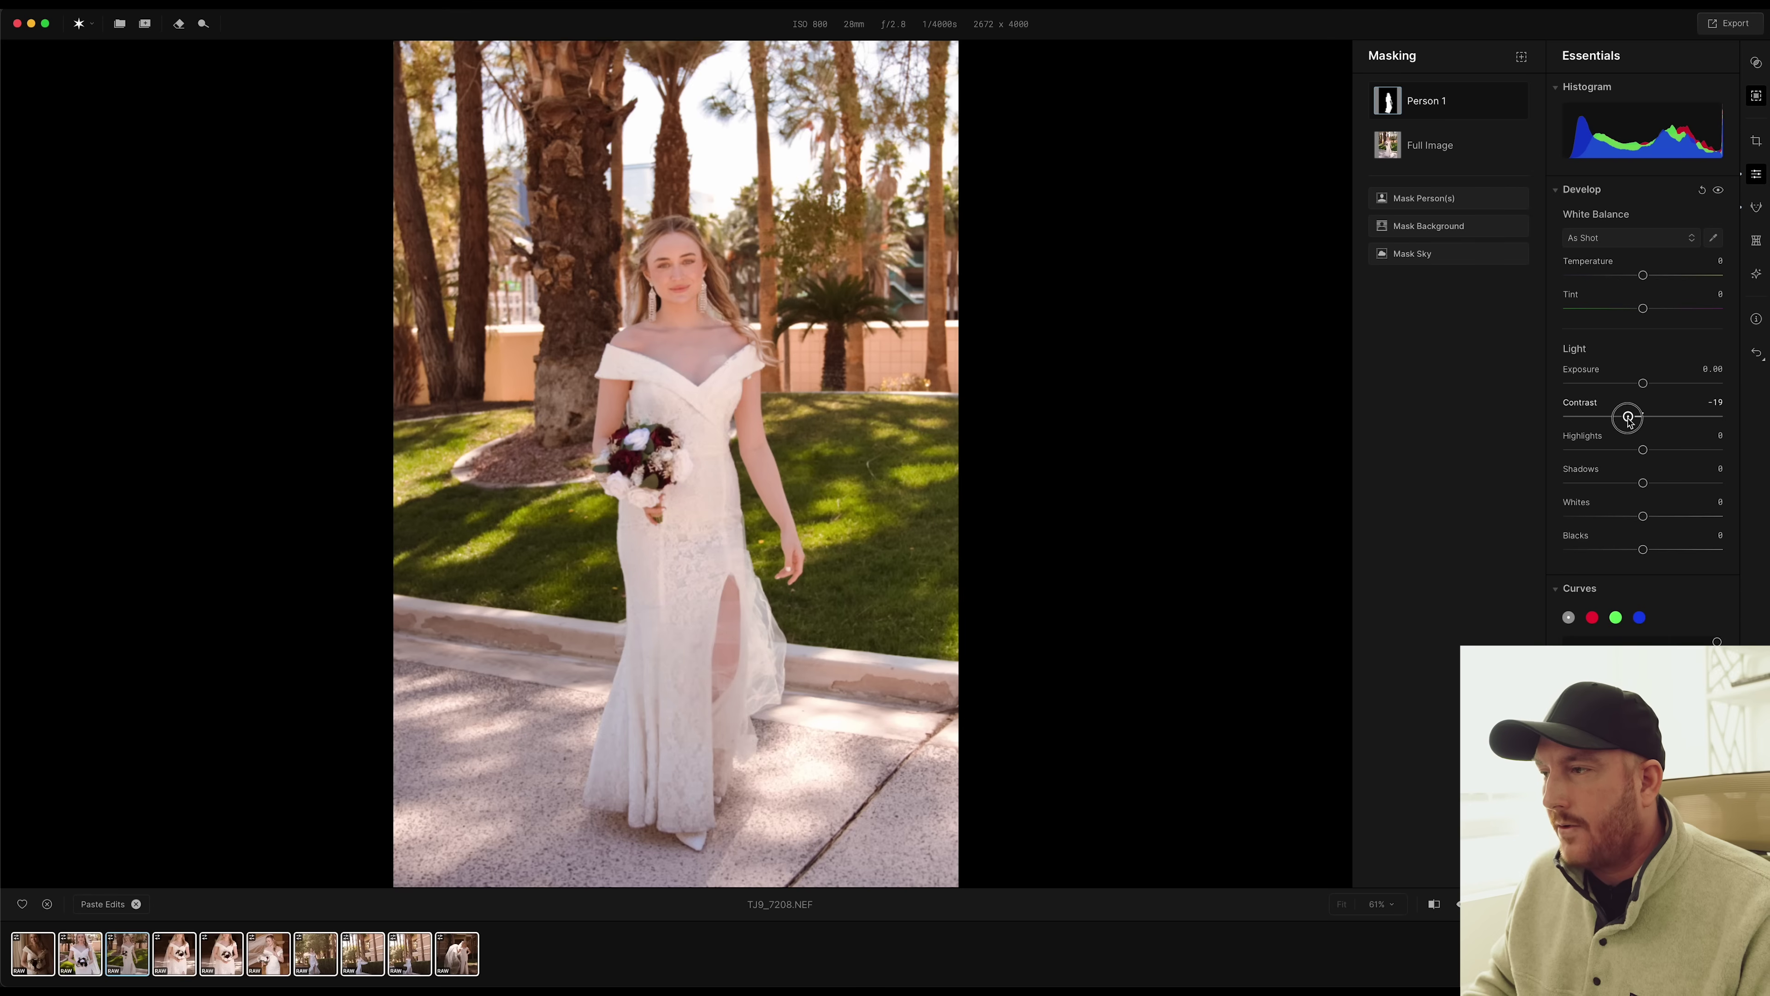
{"action": "left_click_drag", "start_coordinate": [1643, 483], "coordinate": [1682, 483]}
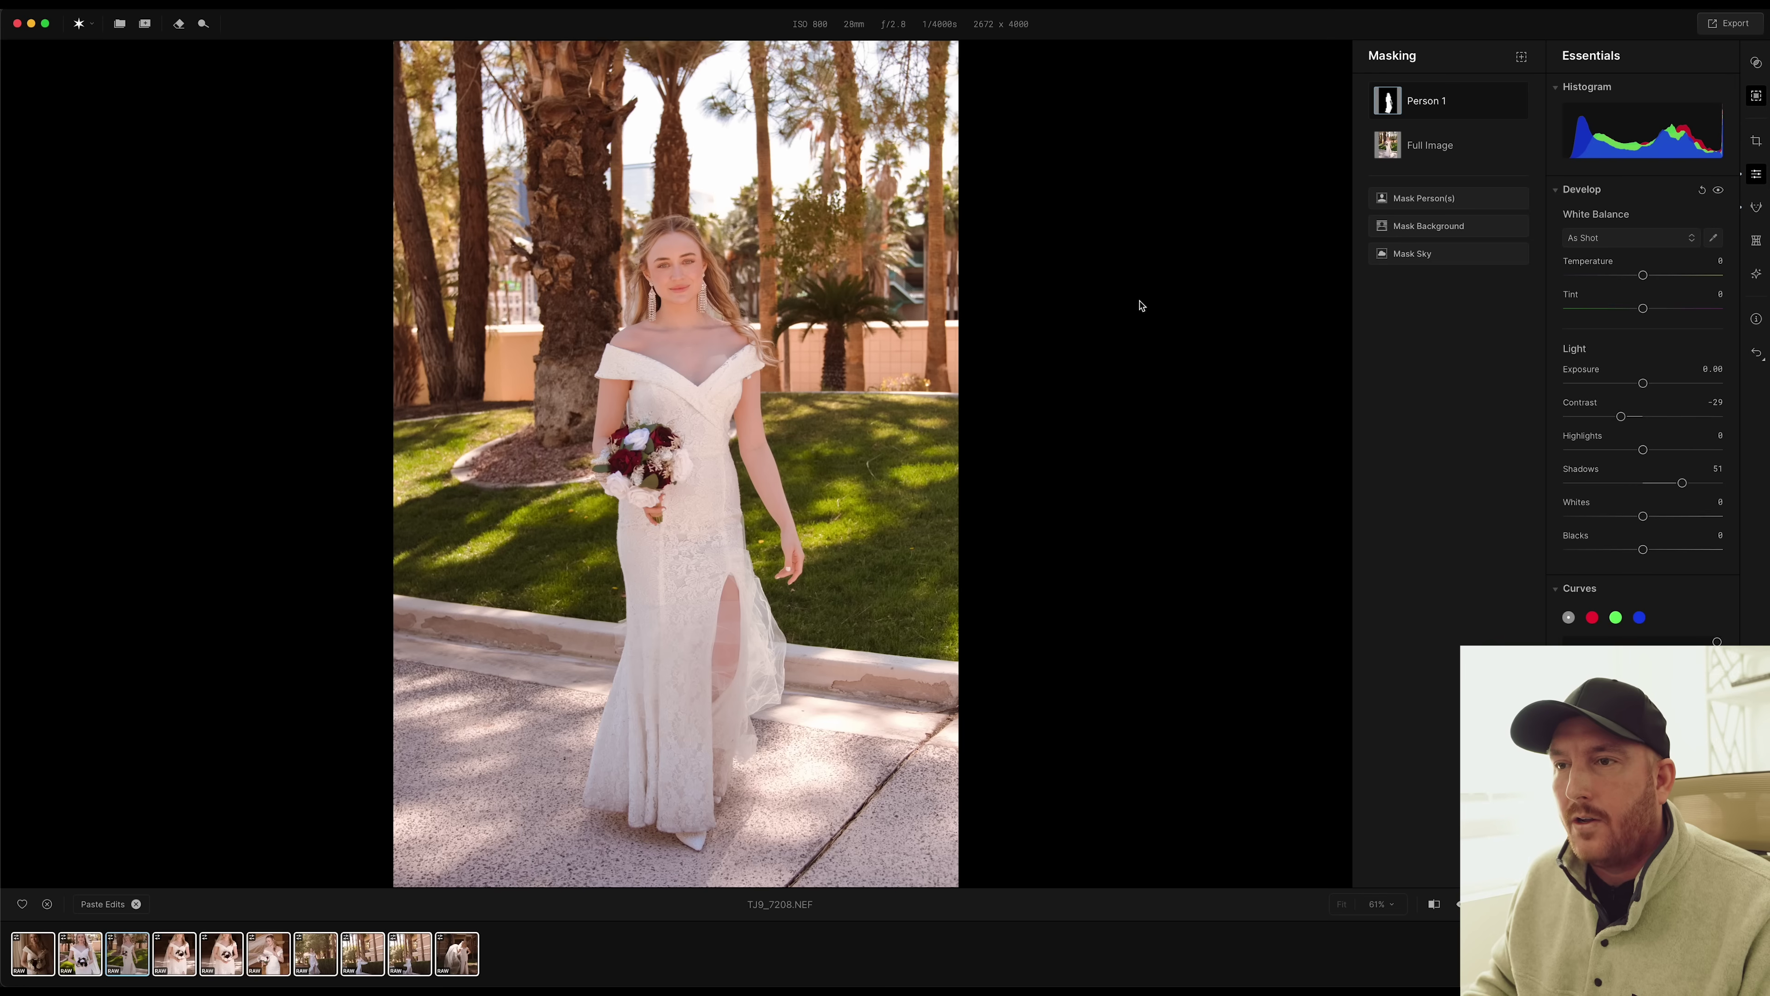